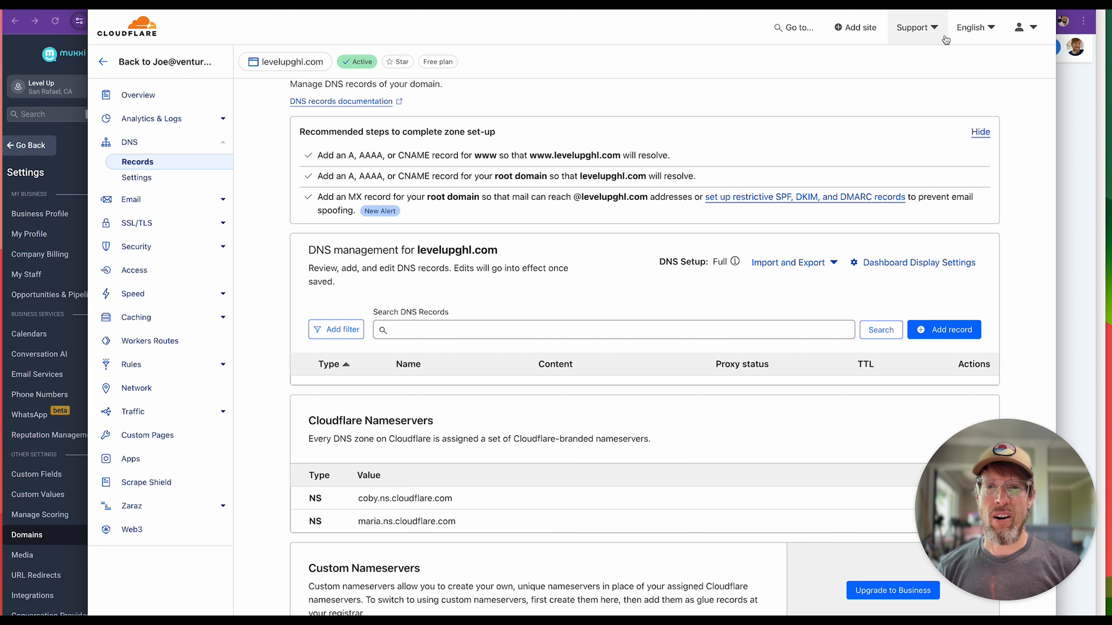
Check the DNS records and nameservers of levelupghl.com, and switch to the Domains settings in Muxxi.
{"action": "scroll", "coordinate": [665, 258], "scroll_direction": "down", "scroll_amount": 2}
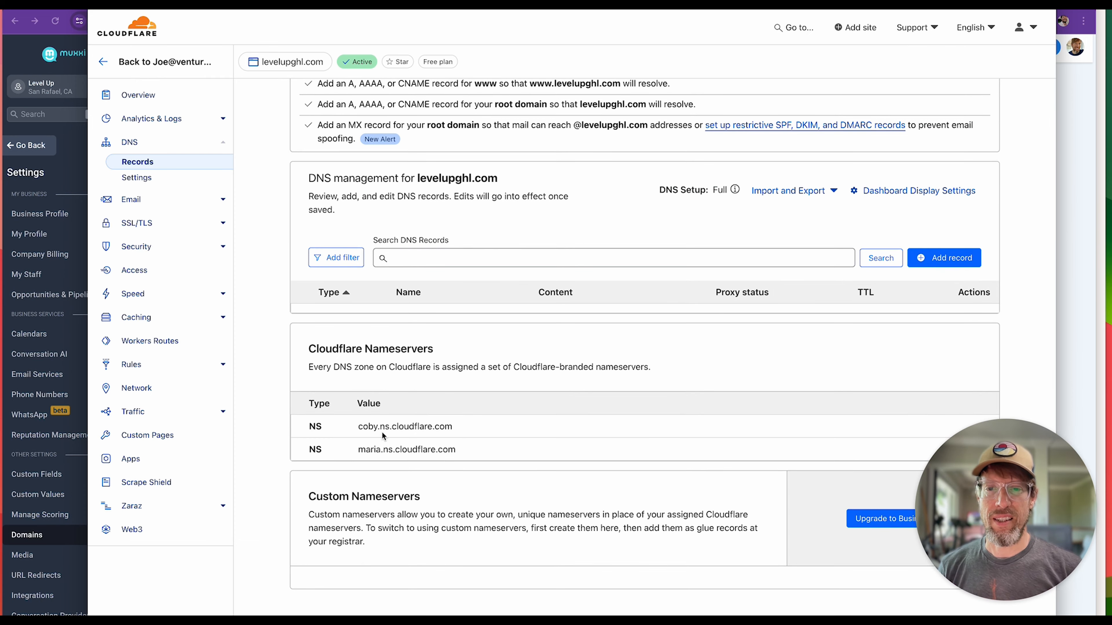
{"action": "scroll", "coordinate": [466, 436], "scroll_direction": "up", "scroll_amount": 1}
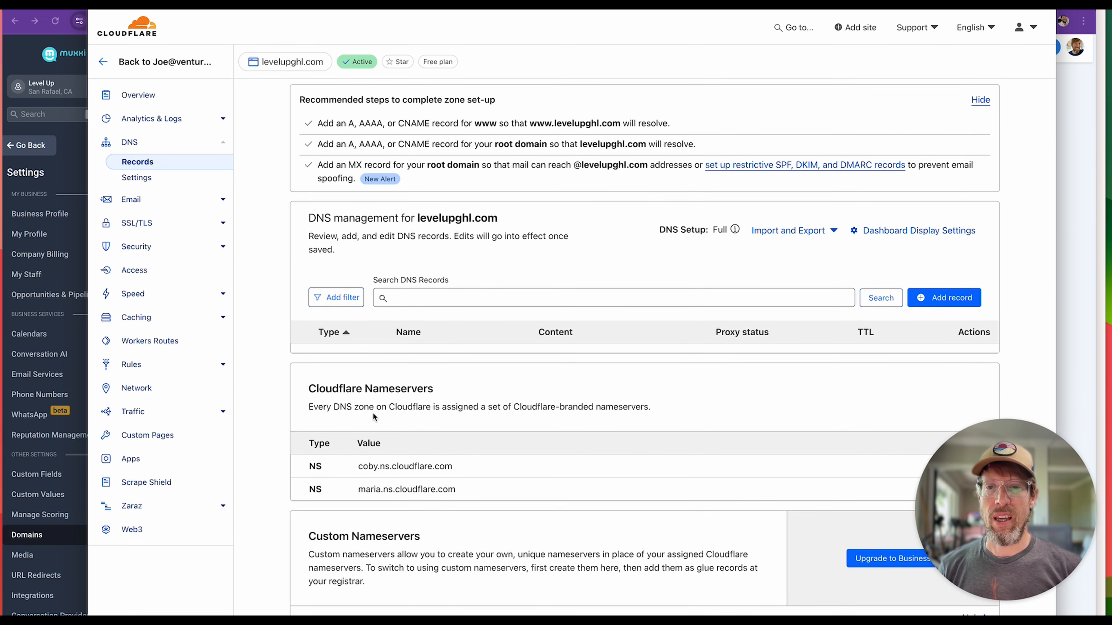
{"action": "scroll", "coordinate": [361, 397], "scroll_direction": "up", "scroll_amount": 1}
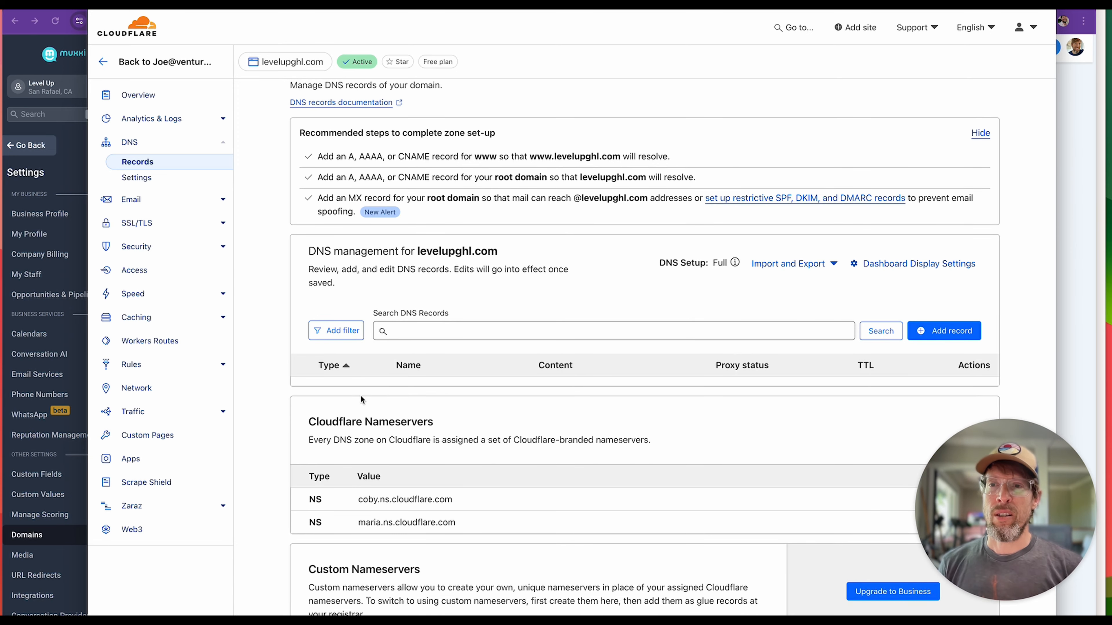
{"action": "left_click", "coordinate": [27, 63]}
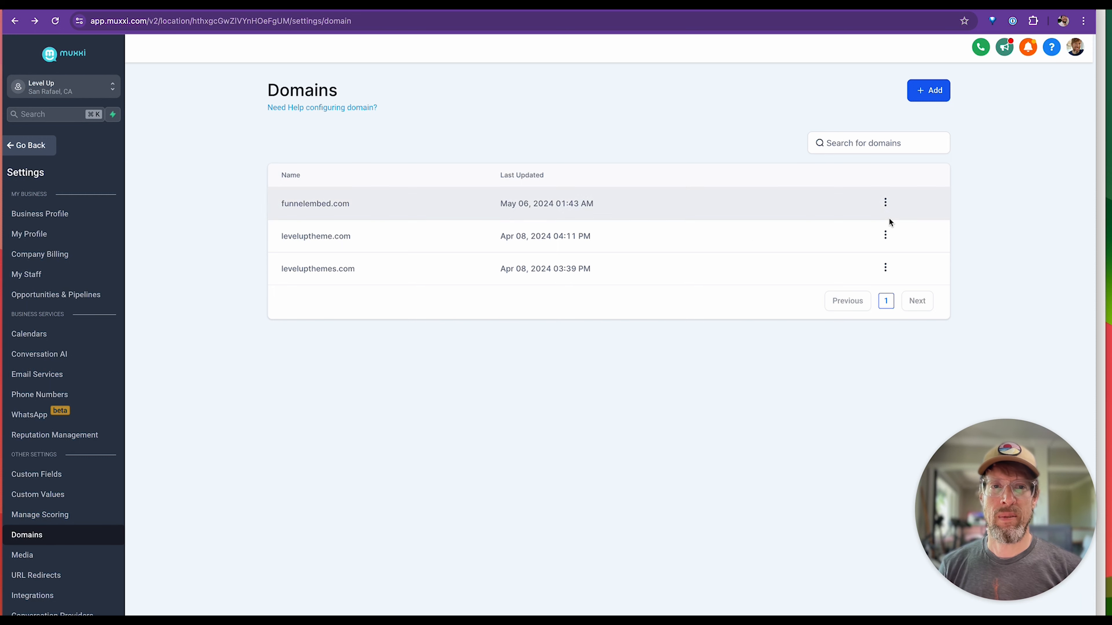
{"action": "left_click", "coordinate": [926, 91]}
{"action": "left_click", "coordinate": [442, 367]}
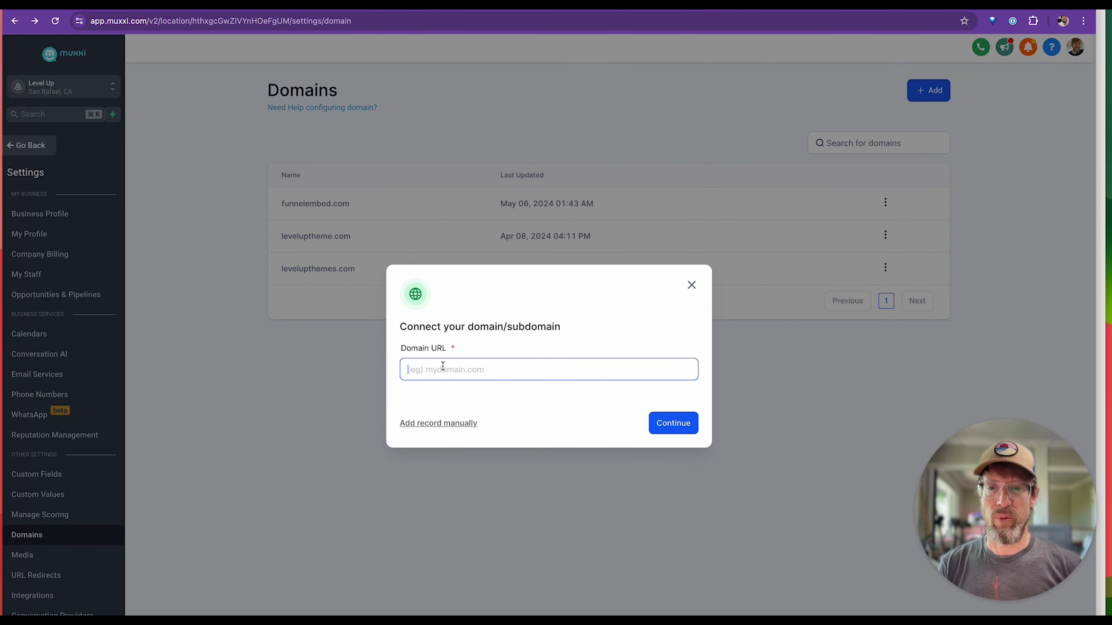
{"action": "type", "text": "levelup"}
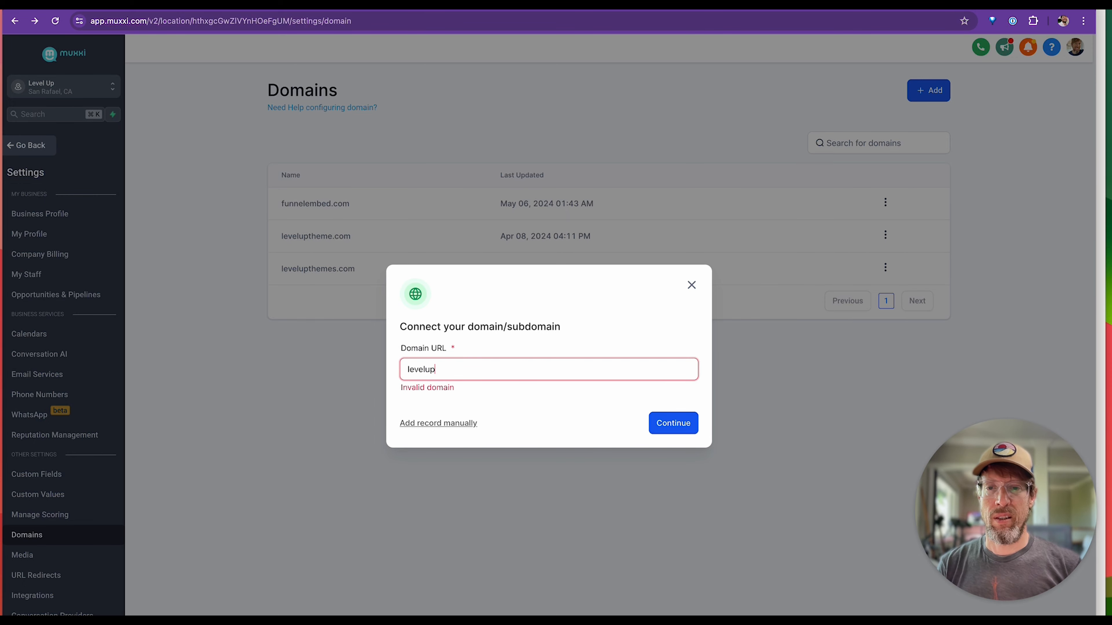
{"action": "type", "text": "ghl.com"}
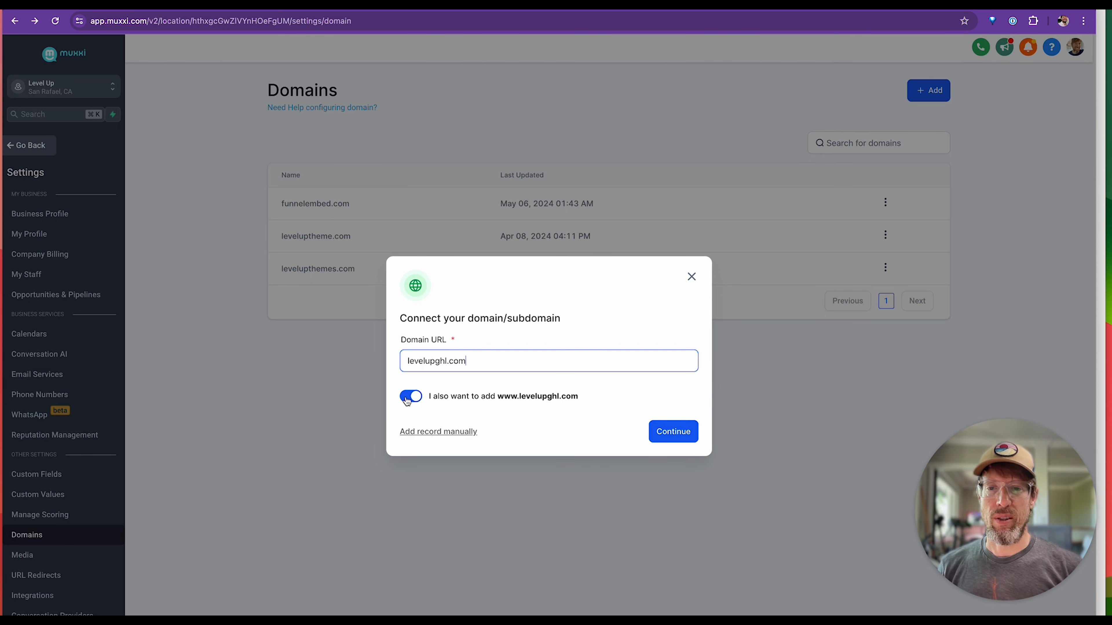
Proceed with the domain connection and authorize LeadConnector to add its A and CNAME records for levelupghl.com in Cloudflare.
{"action": "left_click", "coordinate": [679, 437]}
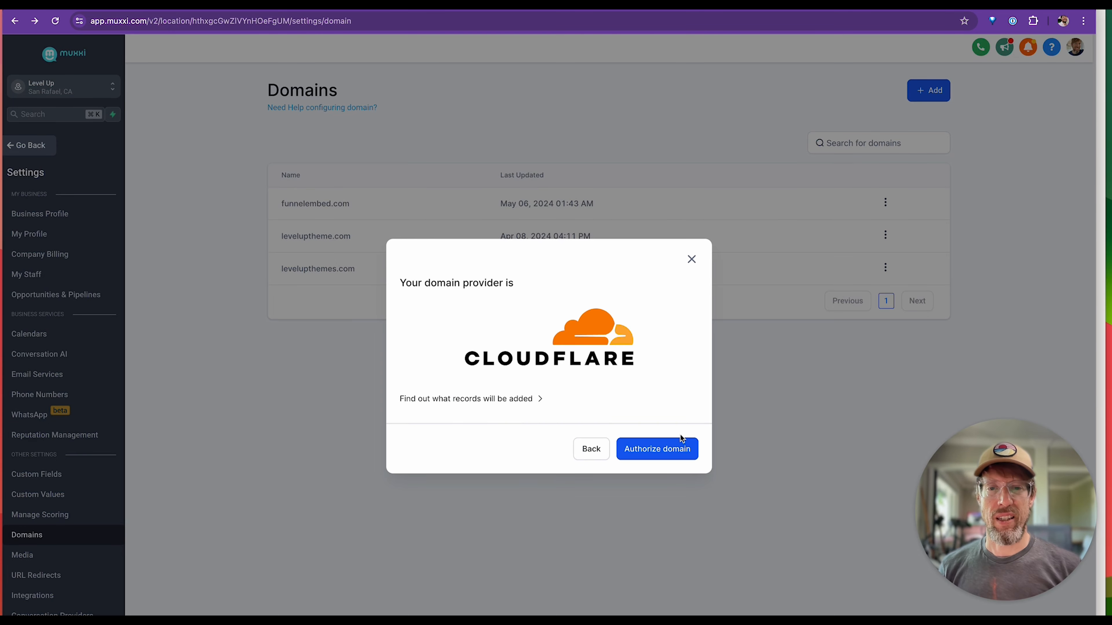
{"action": "left_click", "coordinate": [658, 451]}
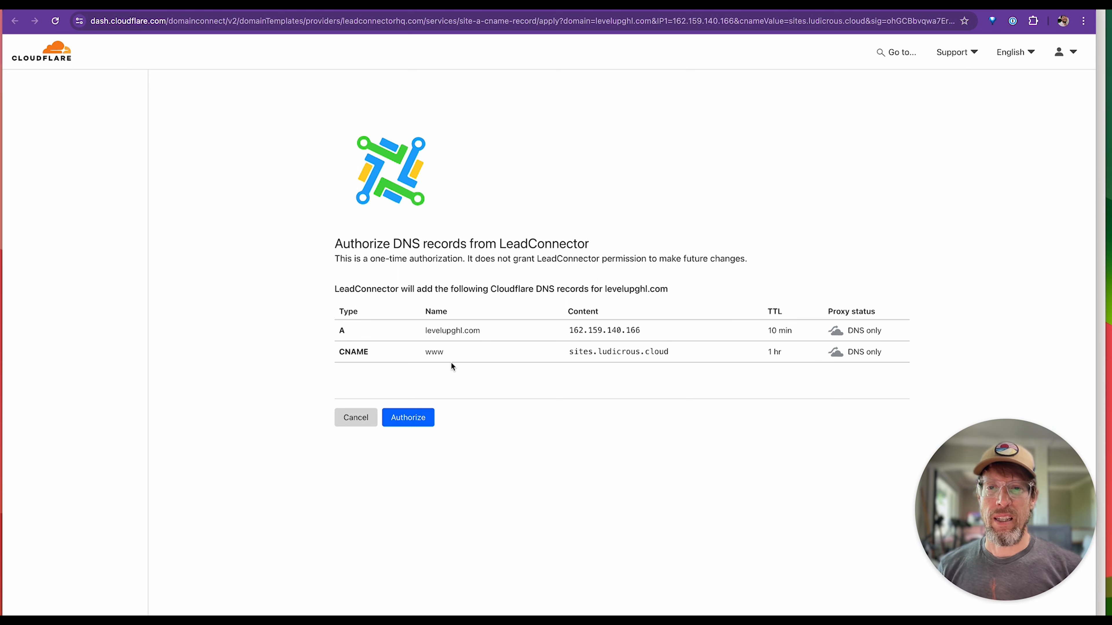
{"action": "left_click", "coordinate": [406, 419]}
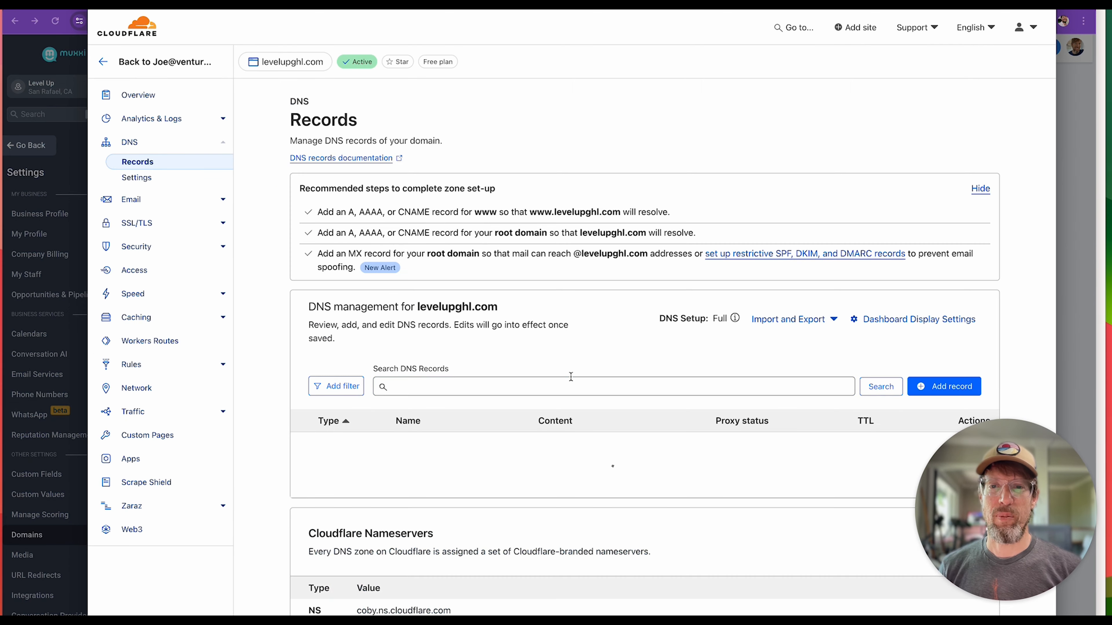
Check the added A and CNAME records for levelupghl.com in Cloudflare, and return to Muxxi.
{"action": "scroll", "coordinate": [571, 381], "scroll_direction": "down", "scroll_amount": 1}
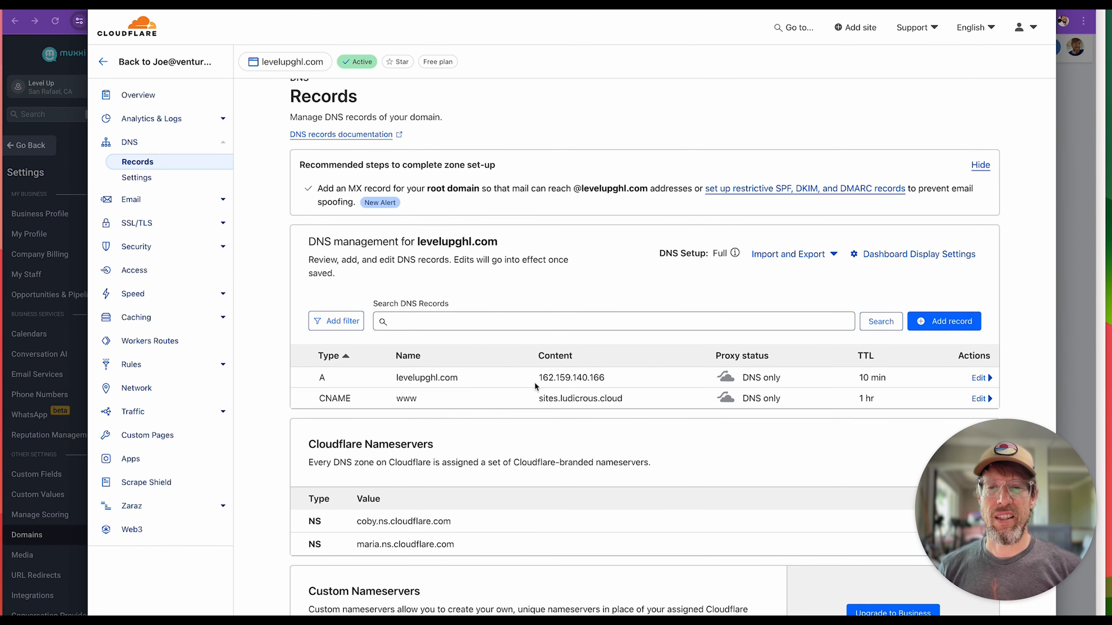
{"action": "scroll", "coordinate": [519, 386], "scroll_direction": "down", "scroll_amount": 1}
{"action": "scroll", "coordinate": [508, 357], "scroll_direction": "down", "scroll_amount": 1}
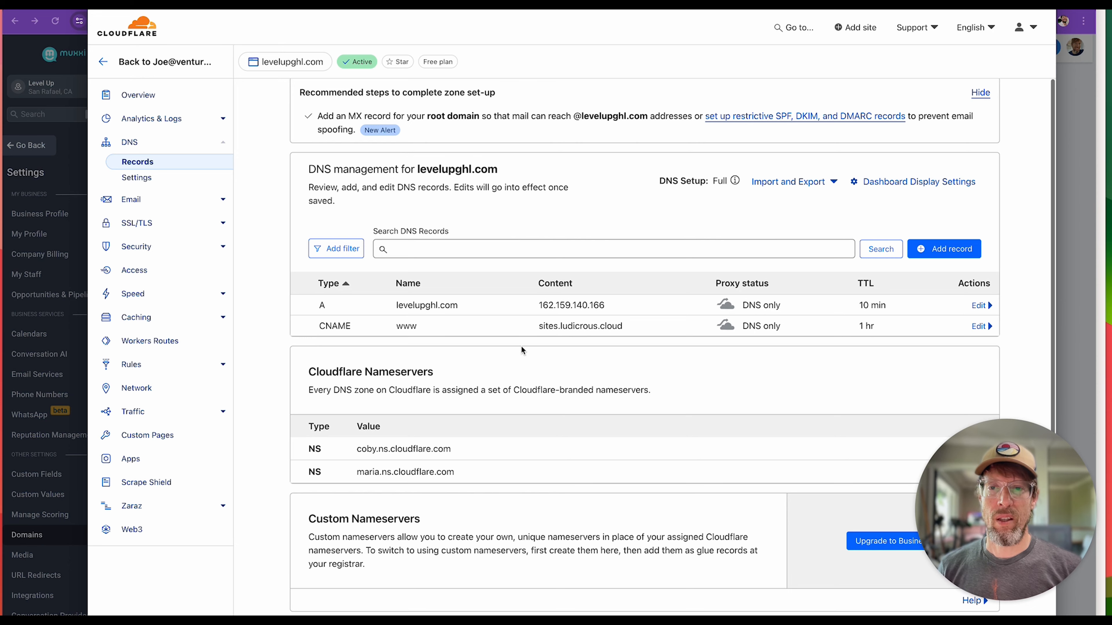
{"action": "scroll", "coordinate": [523, 350], "scroll_direction": "down", "scroll_amount": 1}
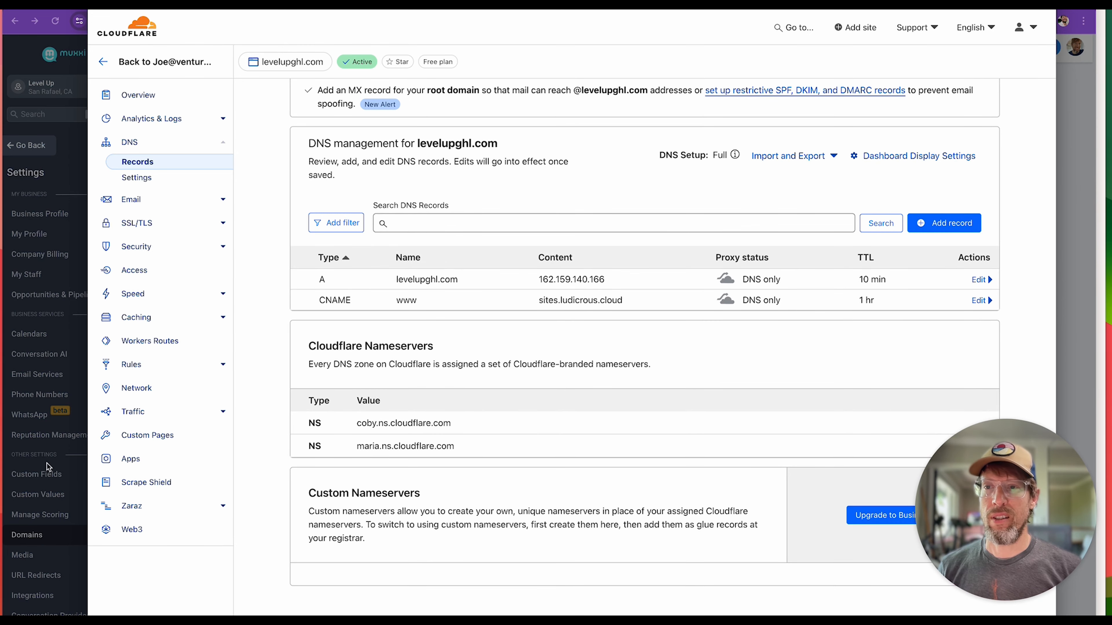
{"action": "left_click", "coordinate": [14, 56]}
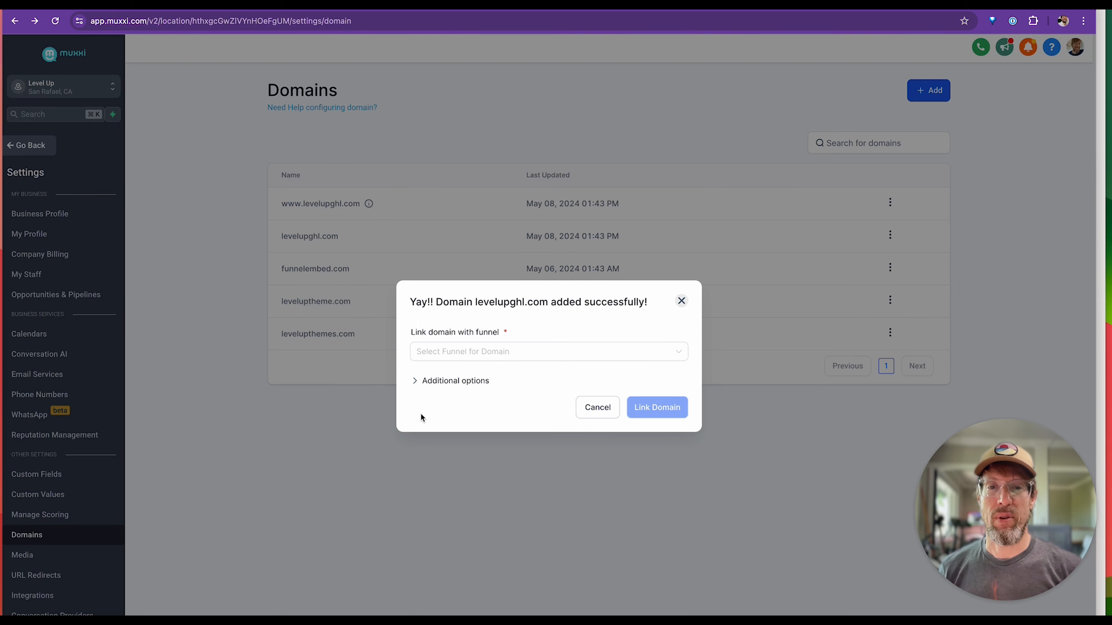
View the funnel and default 404/Error Page choices for levelupghl.com, and dismiss the dialog without linking a funnel.
{"action": "left_click", "coordinate": [495, 354]}
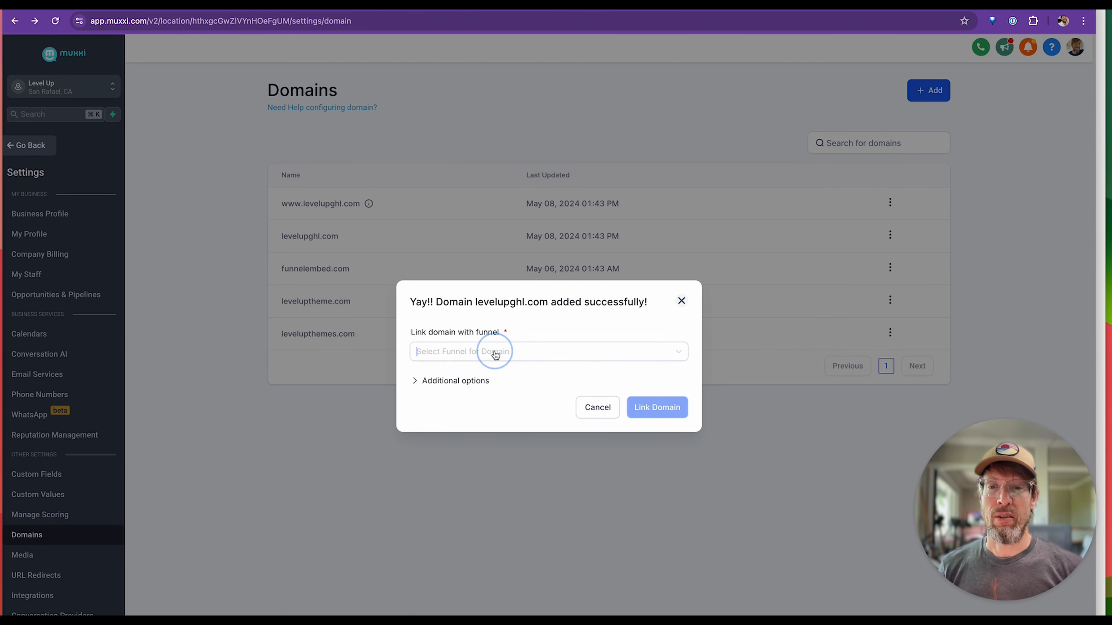
{"action": "left_click", "coordinate": [541, 323]}
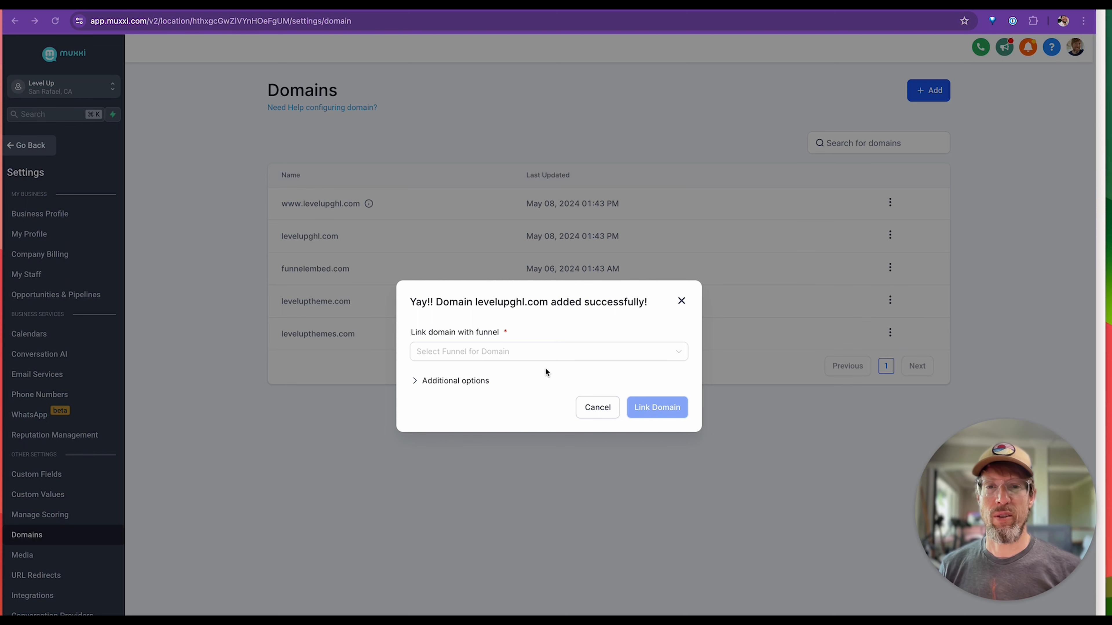
{"action": "left_click", "coordinate": [462, 380]}
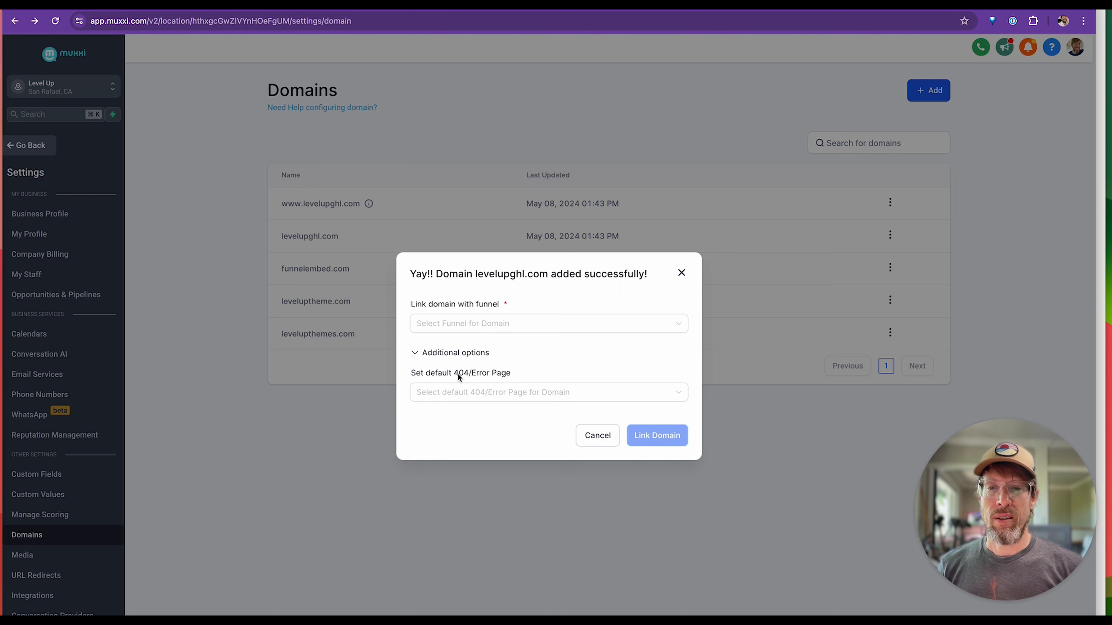
{"action": "left_click", "coordinate": [479, 393]}
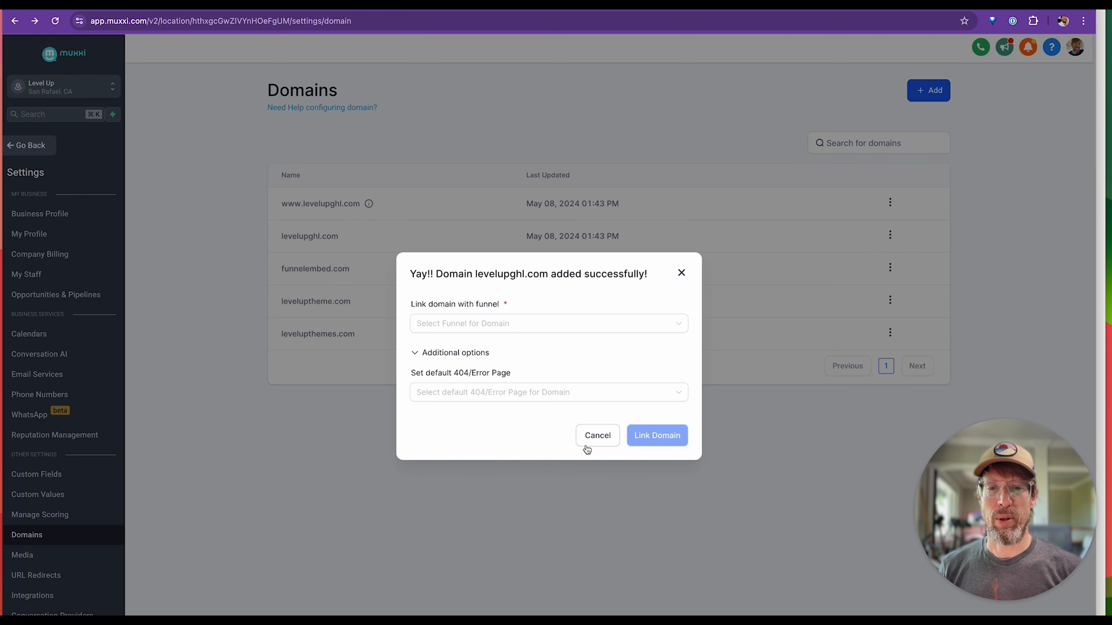
{"action": "left_click", "coordinate": [596, 436]}
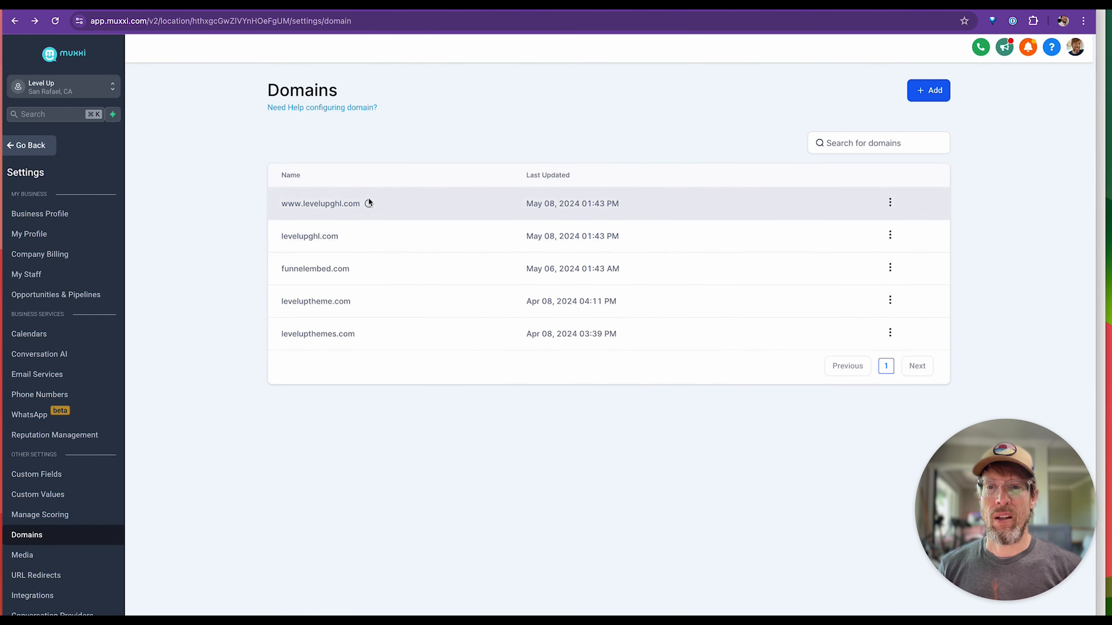
{"action": "left_click_drag", "start_coordinate": [282, 237], "coordinate": [350, 239]}
{"action": "left_click", "coordinate": [278, 206]}
{"action": "left_click_drag", "start_coordinate": [277, 206], "coordinate": [372, 204]}
{"action": "left_click", "coordinate": [298, 200]}
{"action": "mouse_move", "coordinate": [370, 204]}
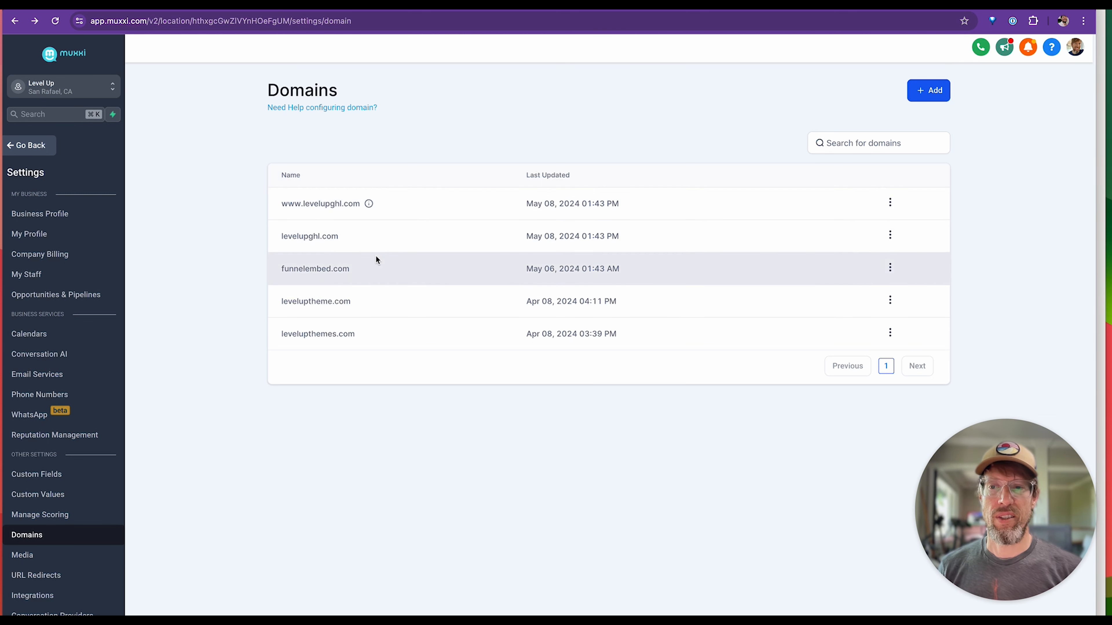
{"action": "scroll", "coordinate": [56, 407], "scroll_direction": "down", "scroll_amount": 1}
{"action": "scroll", "coordinate": [55, 406], "scroll_direction": "down", "scroll_amount": 1}
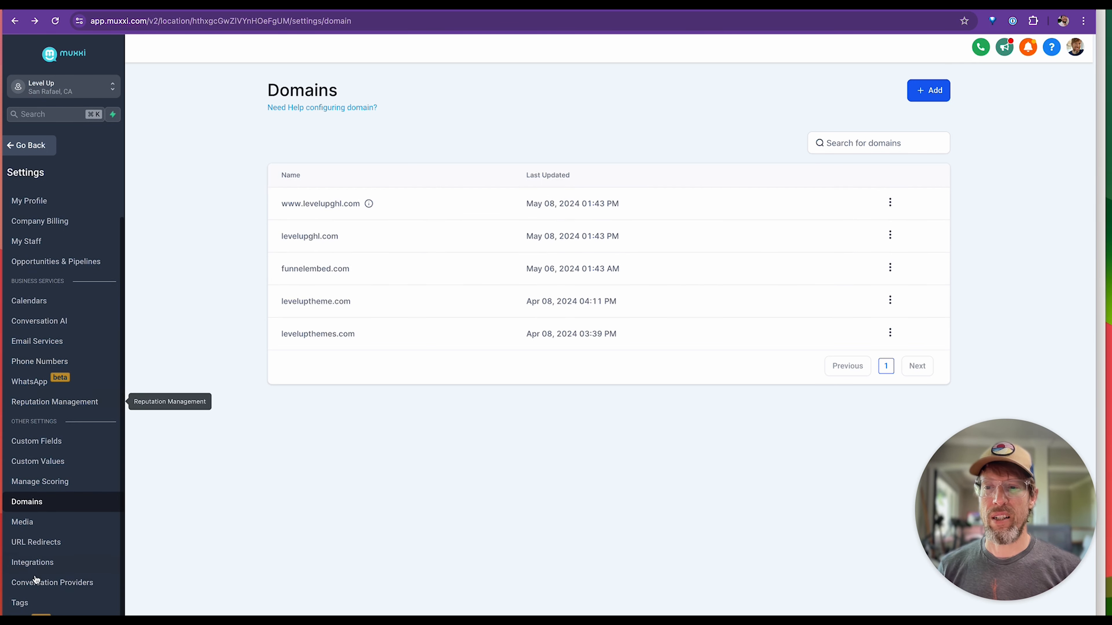
{"action": "left_click", "coordinate": [35, 542]}
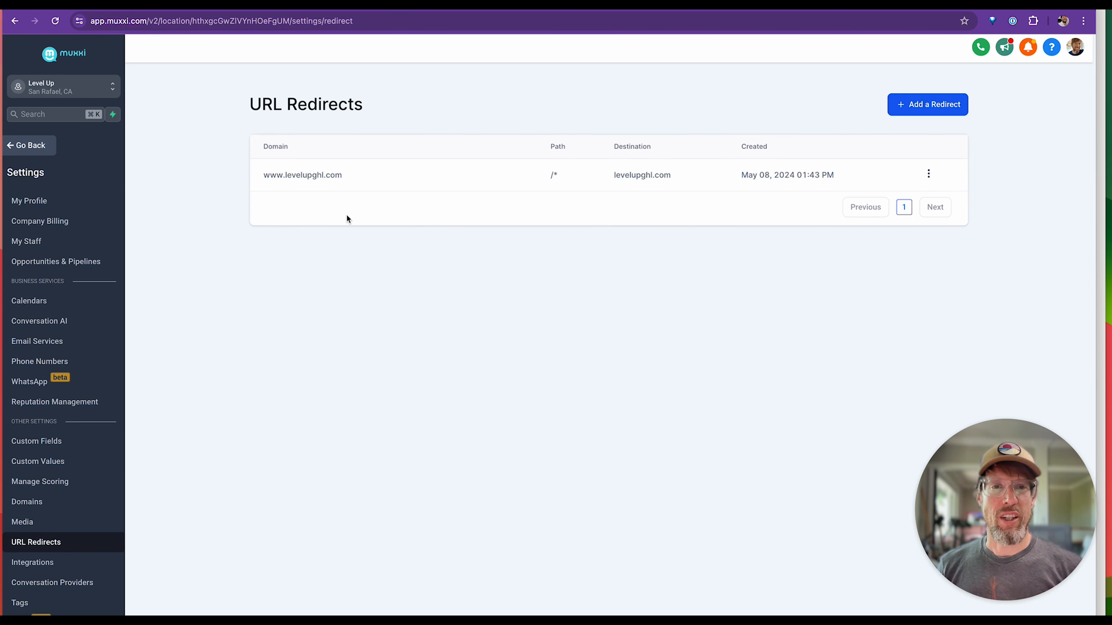
{"action": "left_click_drag", "start_coordinate": [613, 175], "coordinate": [683, 175]}
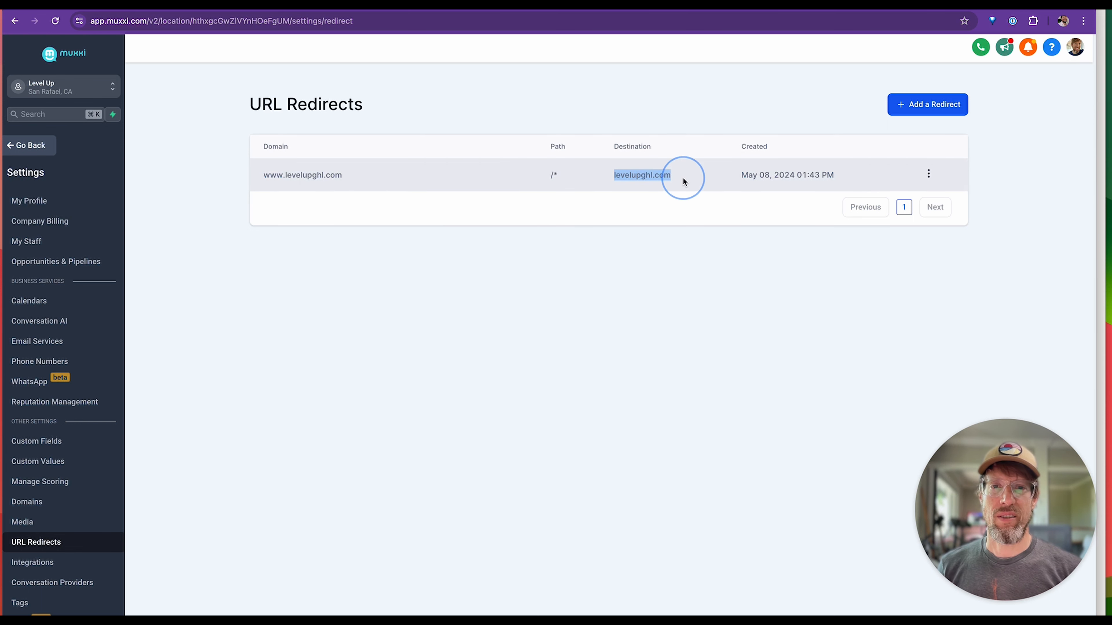
{"action": "left_click", "coordinate": [621, 276]}
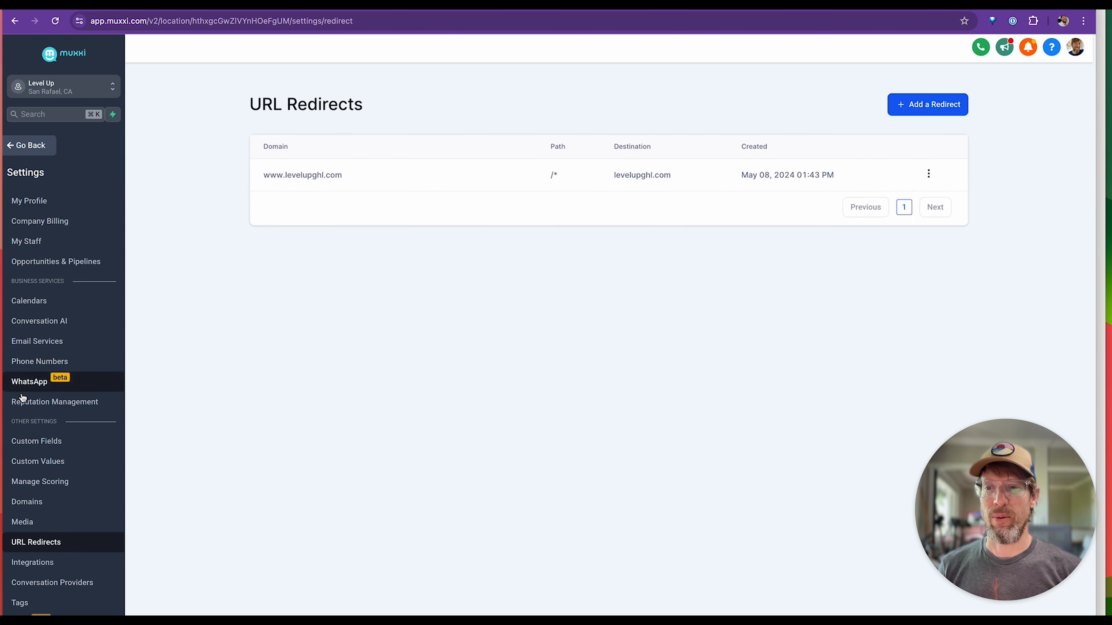
Return to the Domains settings, open levelupghl.com for editing and read the help note on its default 404/Error Page.
{"action": "left_click", "coordinate": [30, 511]}
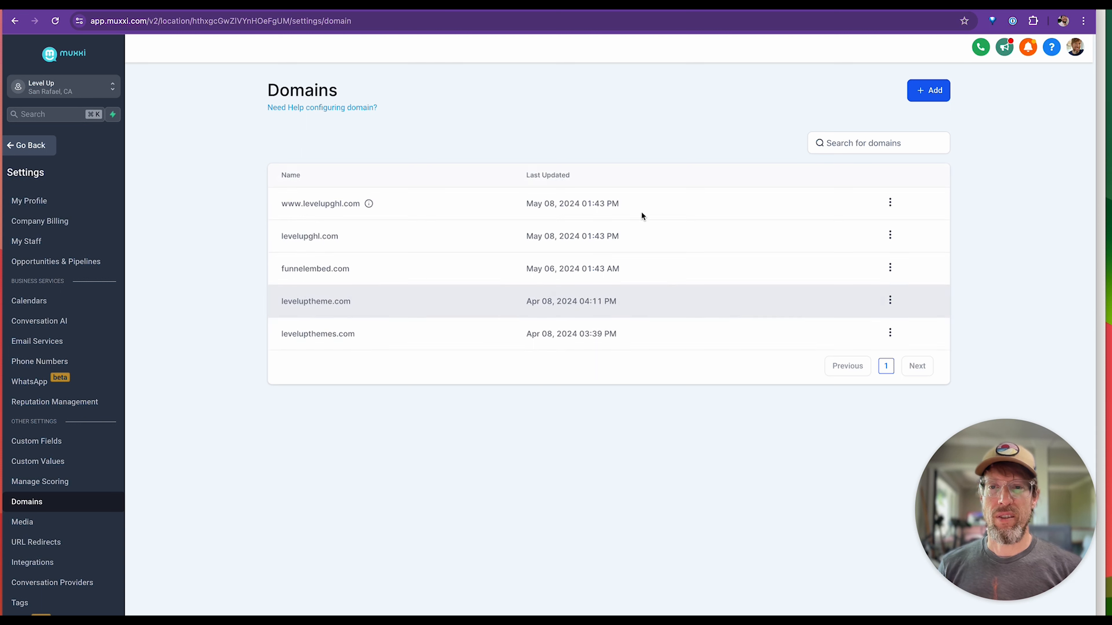
{"action": "left_click", "coordinate": [892, 237]}
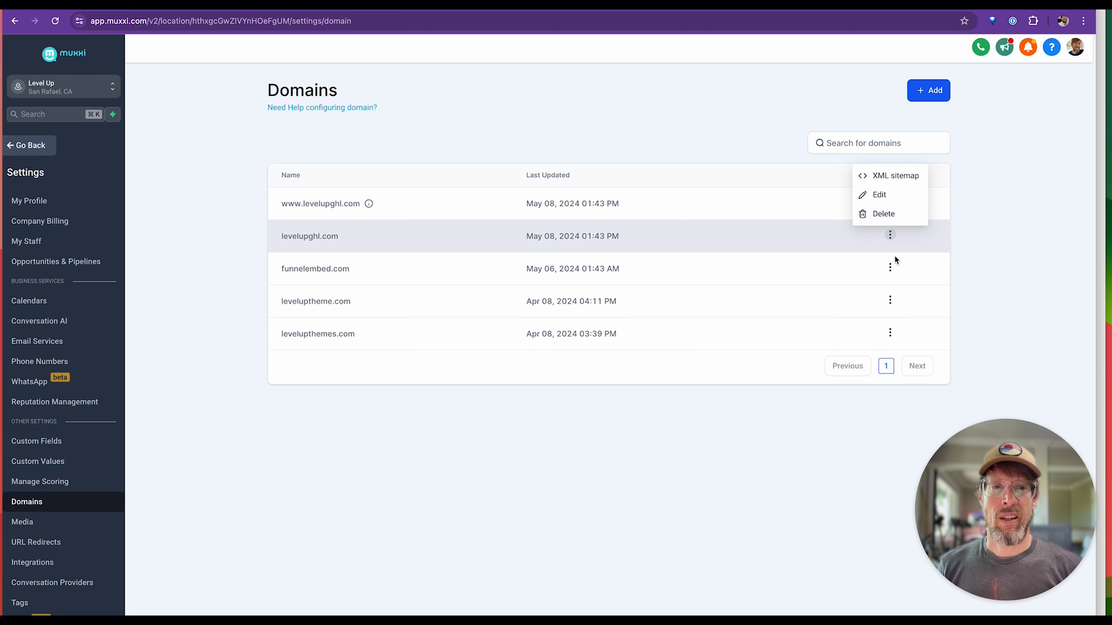
{"action": "left_click", "coordinate": [879, 194]}
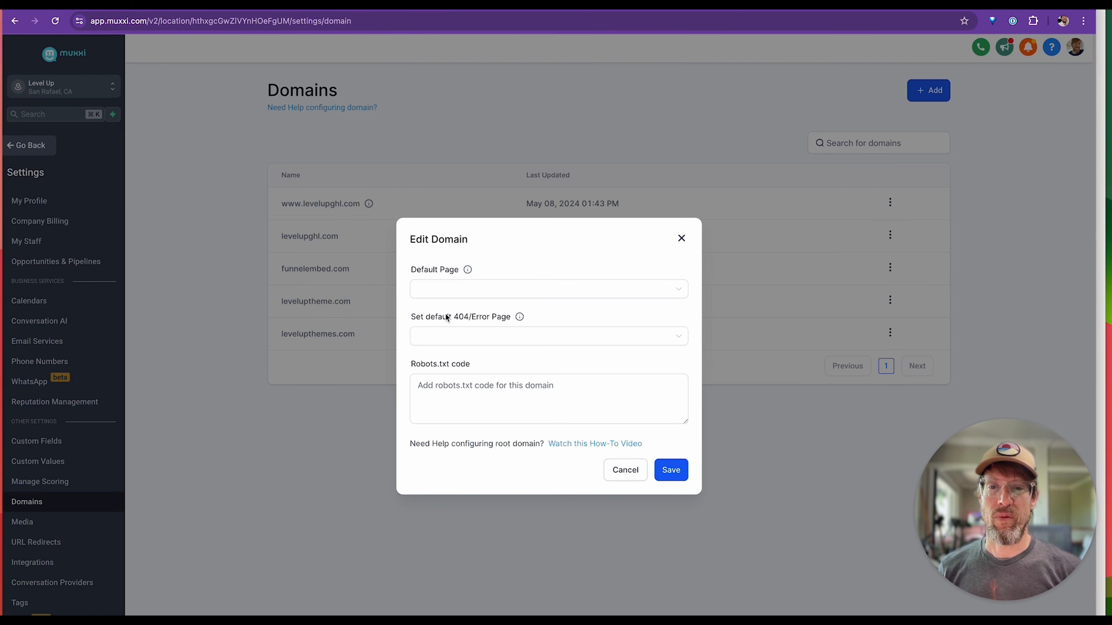
{"action": "mouse_move", "coordinate": [518, 318]}
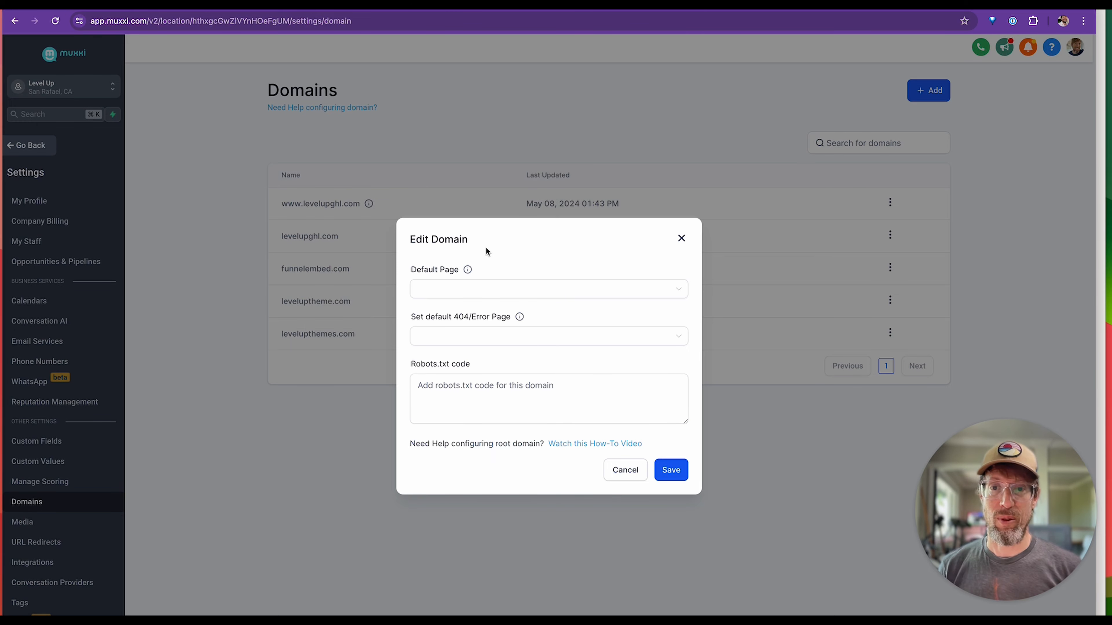
Visit levelupghl.com in a new browser tab to check what the domain shows.
{"action": "key", "text": "super"}
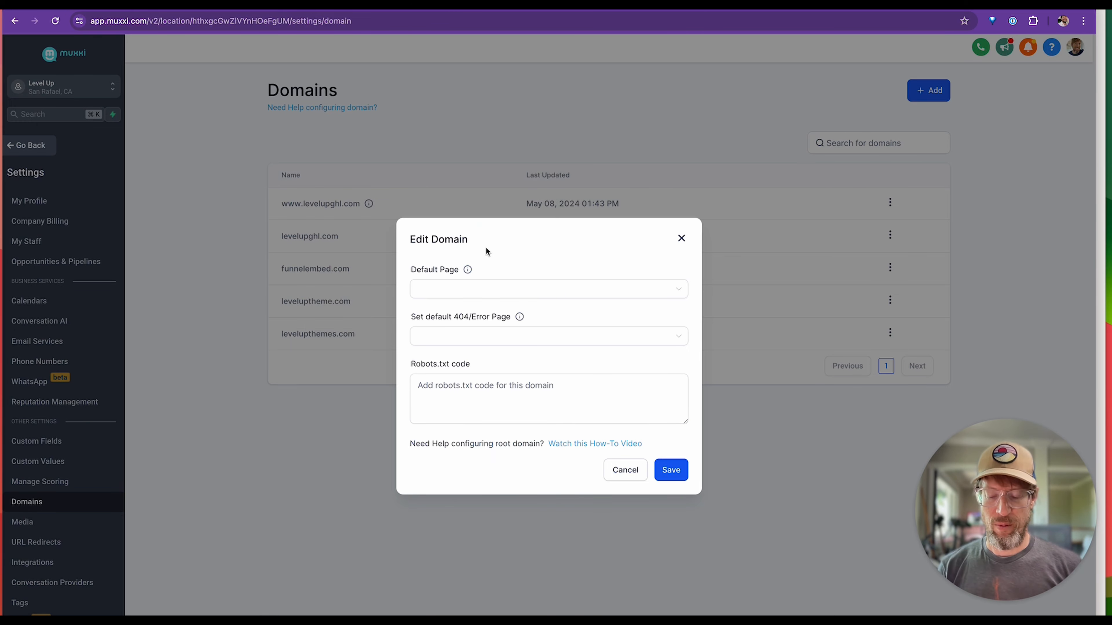
{"action": "key", "text": "super+t"}
{"action": "type", "text": "level"}
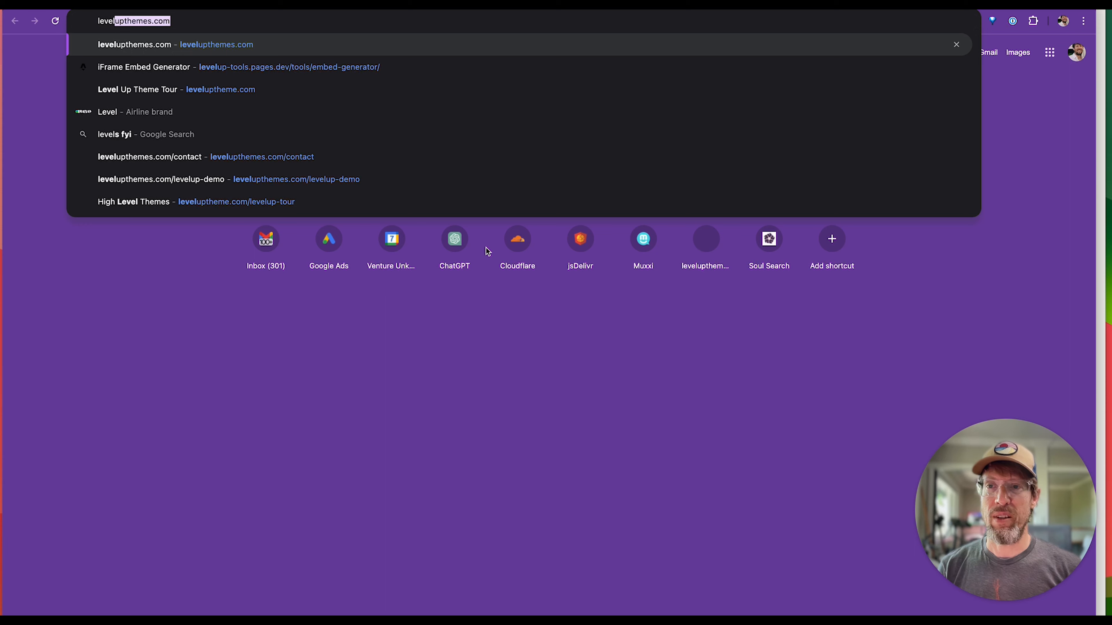
{"action": "type", "text": "upghl"}
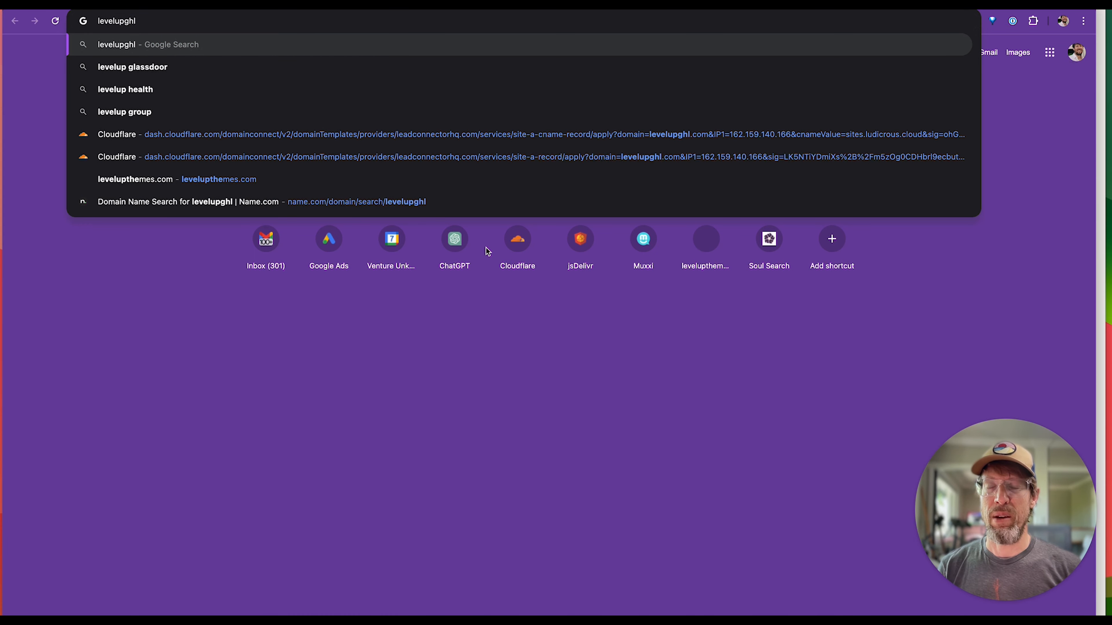
{"action": "type", "text": ".com"}
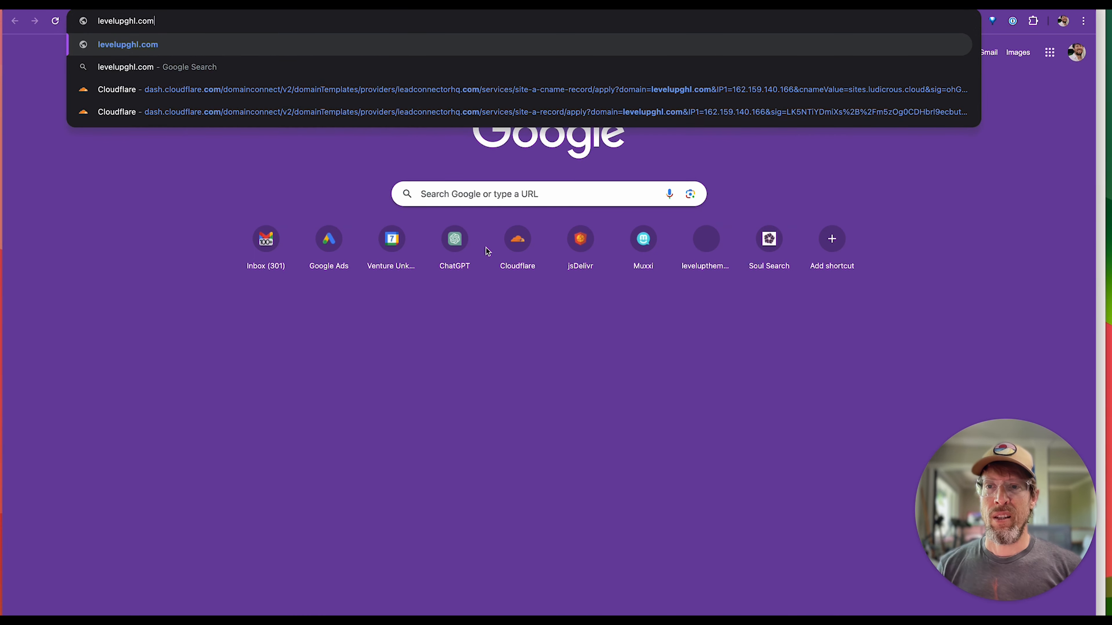
{"action": "key", "text": "Return"}
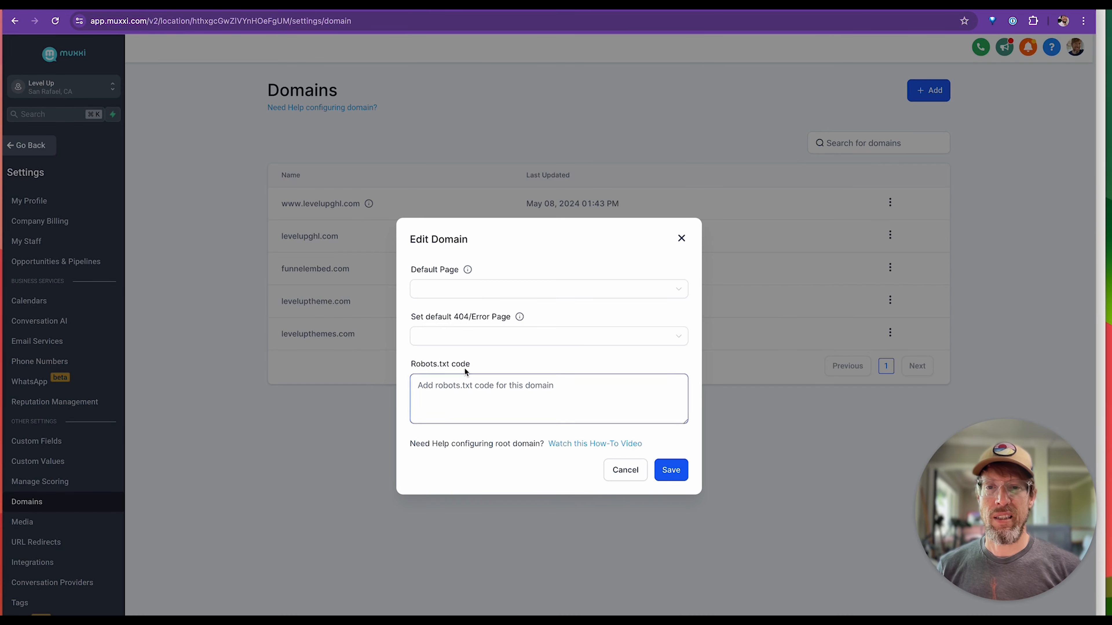
Set the default page of levelupghl.com to levelupthemes.com / Home.
{"action": "left_click", "coordinate": [466, 297]}
{"action": "scroll", "coordinate": [581, 402], "scroll_direction": "down", "scroll_amount": 3}
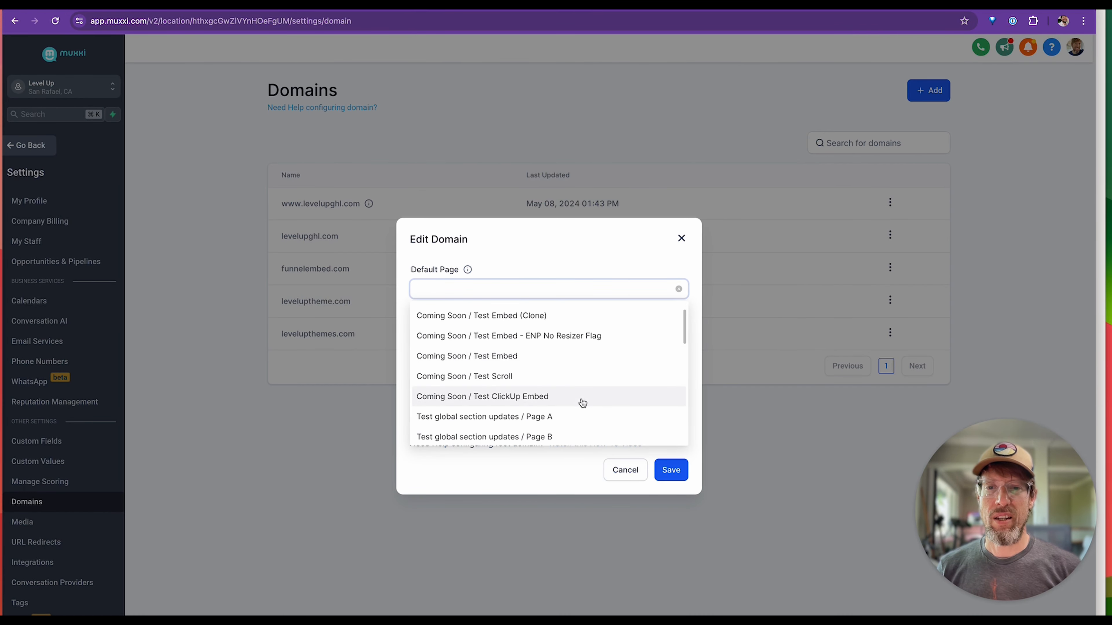
{"action": "scroll", "coordinate": [582, 402], "scroll_direction": "down", "scroll_amount": 6}
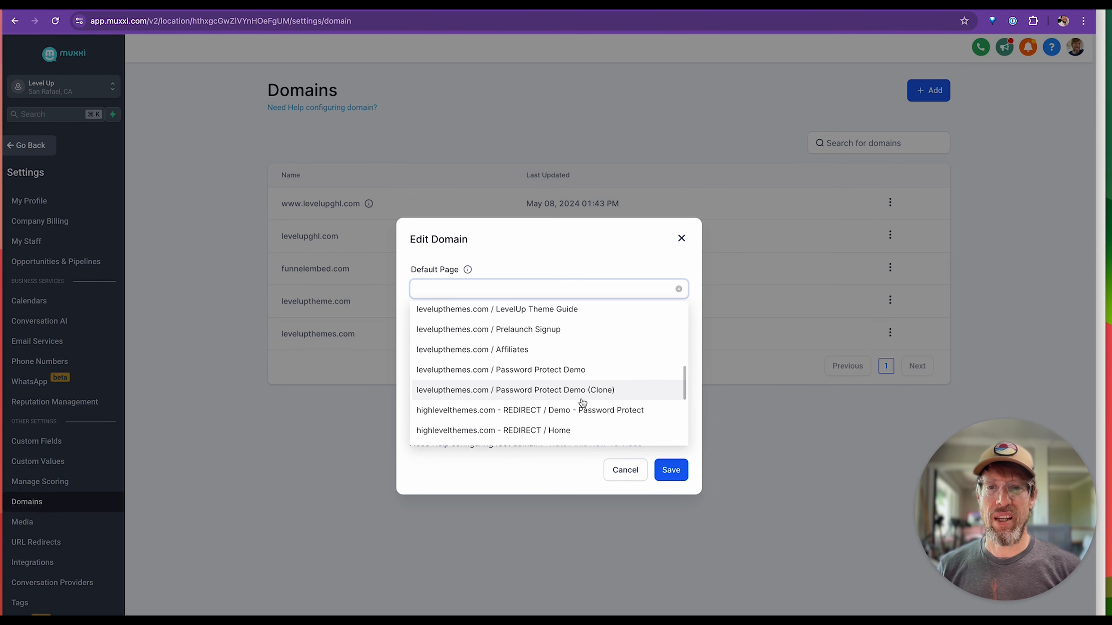
{"action": "scroll", "coordinate": [583, 402], "scroll_direction": "up", "scroll_amount": 4}
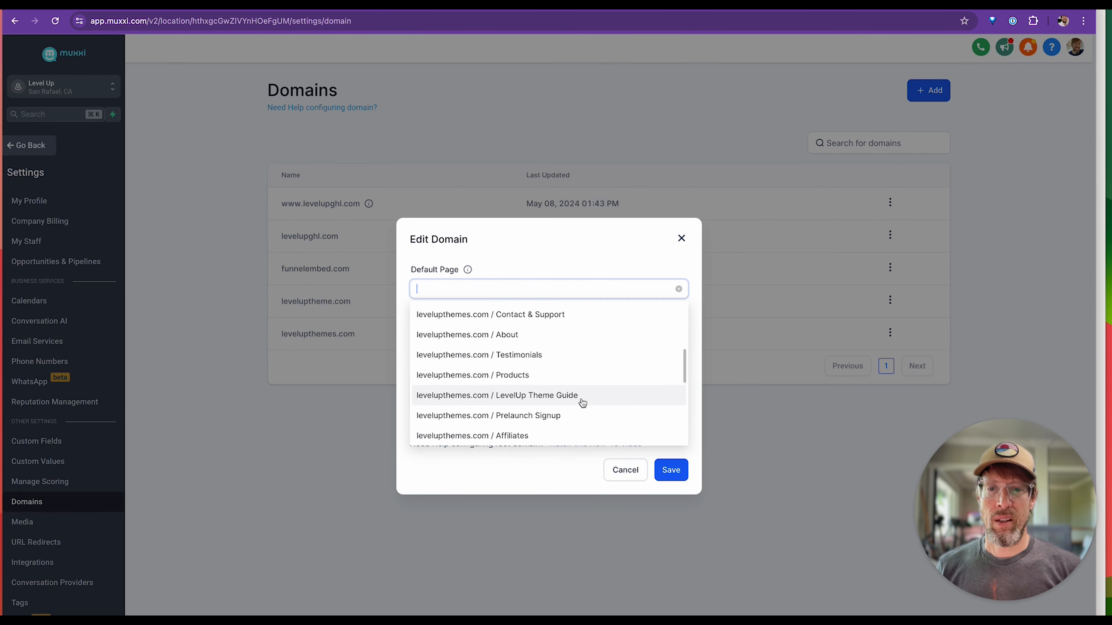
{"action": "left_click", "coordinate": [477, 346]}
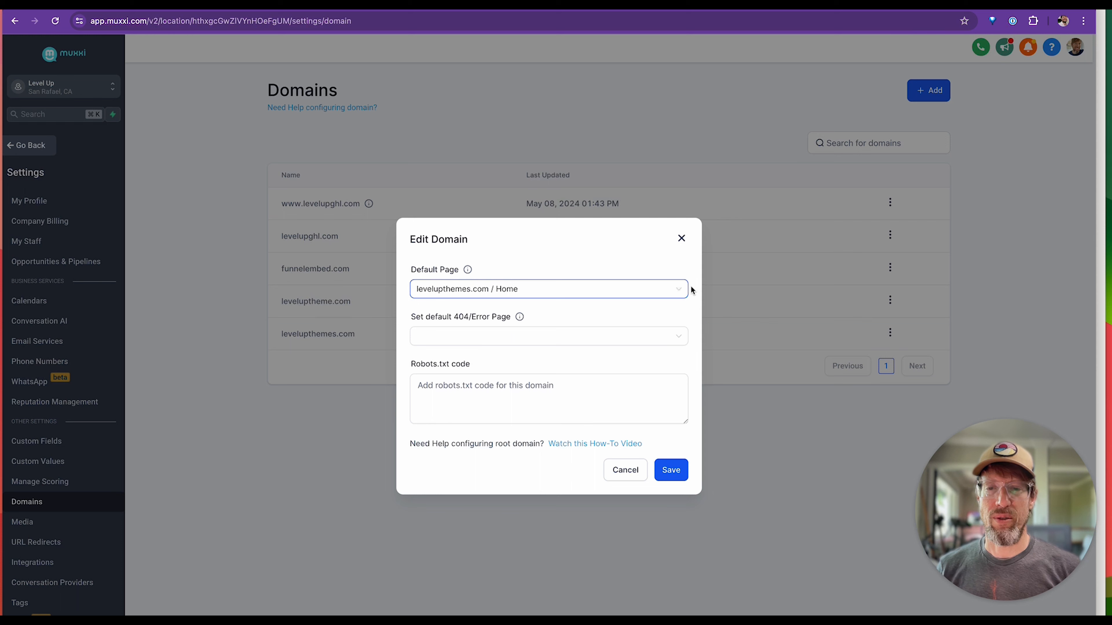
Set the domain's default 404/Error Page to levelupthemes.com / Home.
{"action": "left_click", "coordinate": [486, 337]}
{"action": "scroll", "coordinate": [588, 427], "scroll_direction": "down", "scroll_amount": 2}
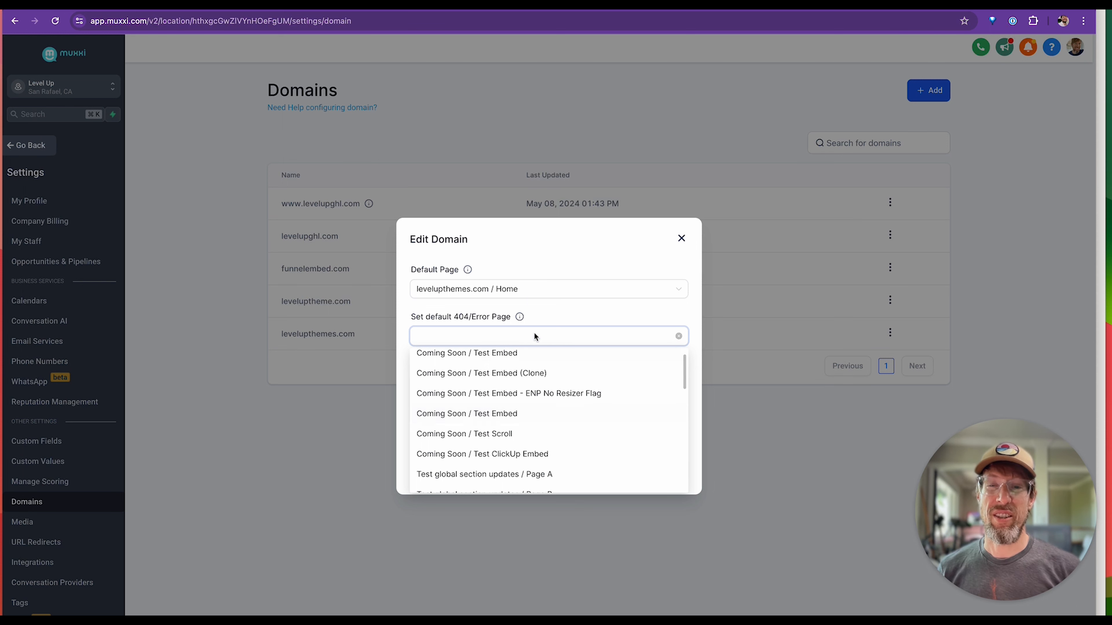
{"action": "scroll", "coordinate": [538, 388], "scroll_direction": "down", "scroll_amount": 1}
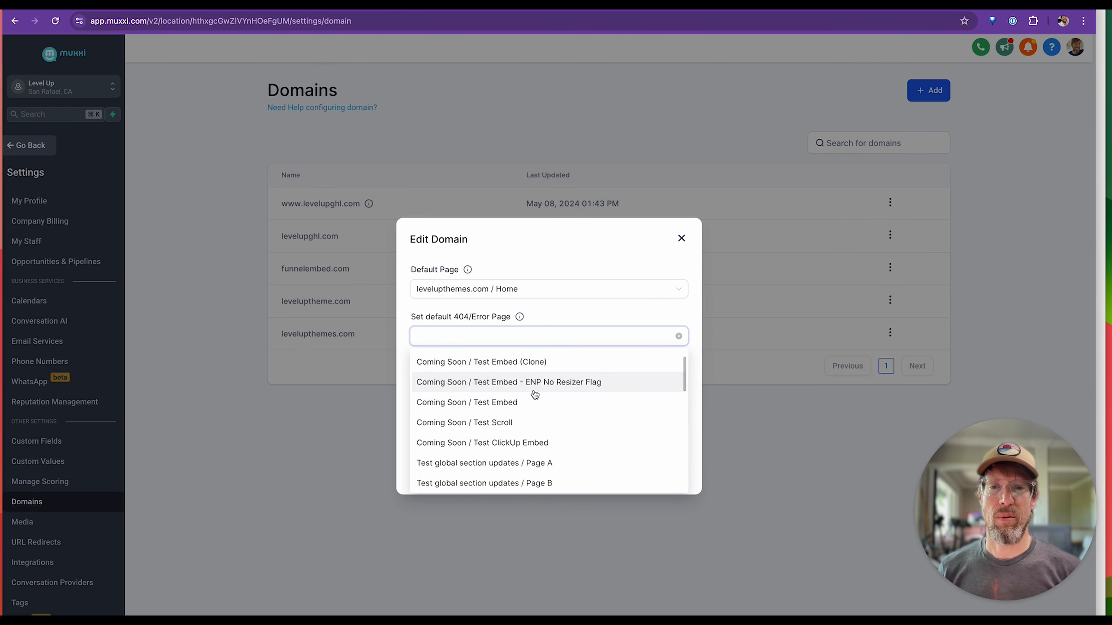
{"action": "scroll", "coordinate": [547, 422], "scroll_direction": "down", "scroll_amount": 3}
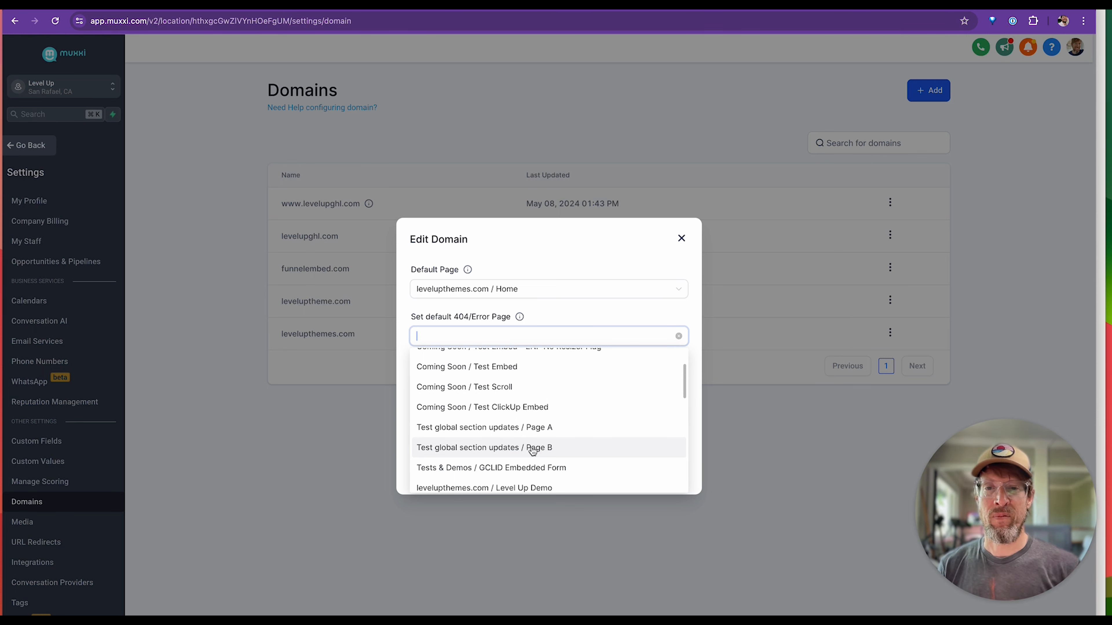
{"action": "scroll", "coordinate": [521, 447], "scroll_direction": "up", "scroll_amount": 2}
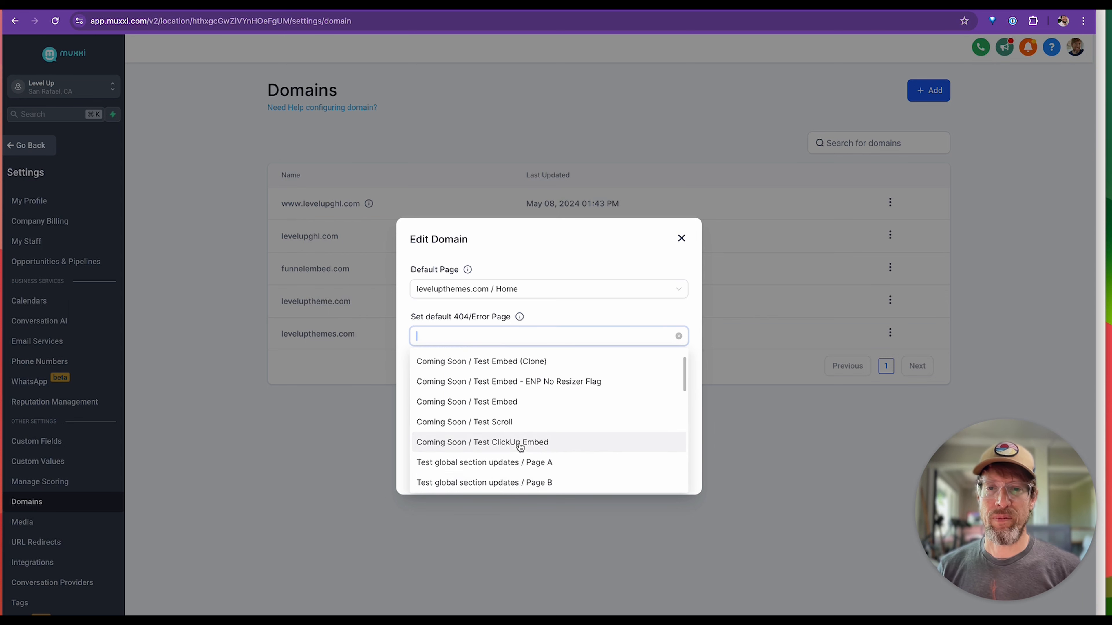
{"action": "scroll", "coordinate": [520, 447], "scroll_direction": "down", "scroll_amount": 3}
{"action": "scroll", "coordinate": [521, 445], "scroll_direction": "down", "scroll_amount": 1}
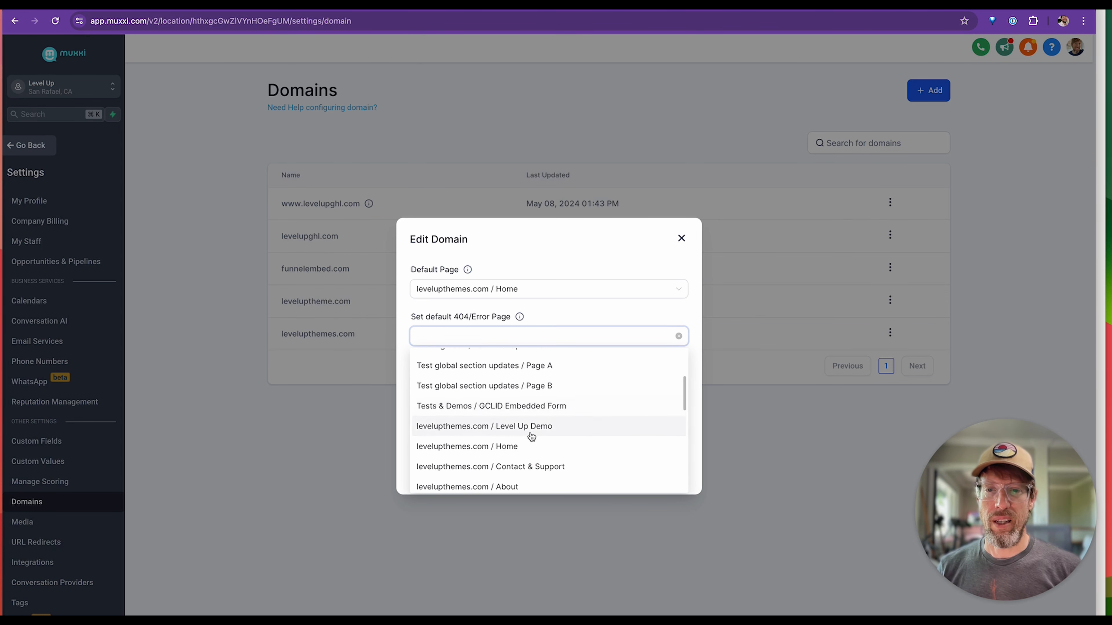
{"action": "left_click", "coordinate": [506, 446]}
Save the domain's page settings and reload levelupghl.com in its browser tab to check the default page.
{"action": "left_click", "coordinate": [441, 404]}
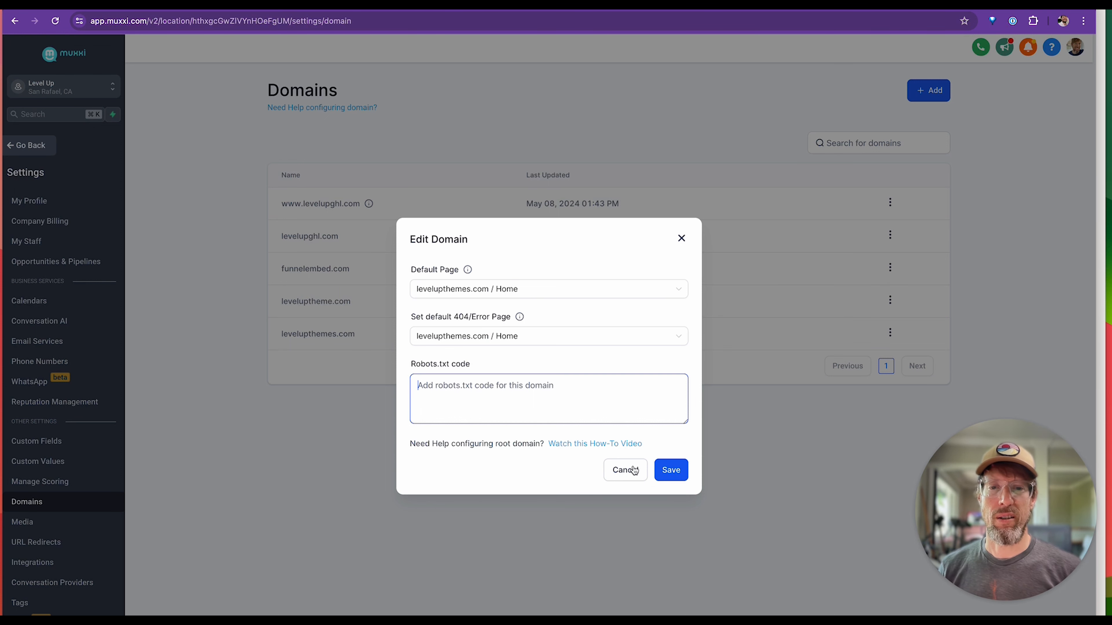
{"action": "left_click", "coordinate": [683, 478]}
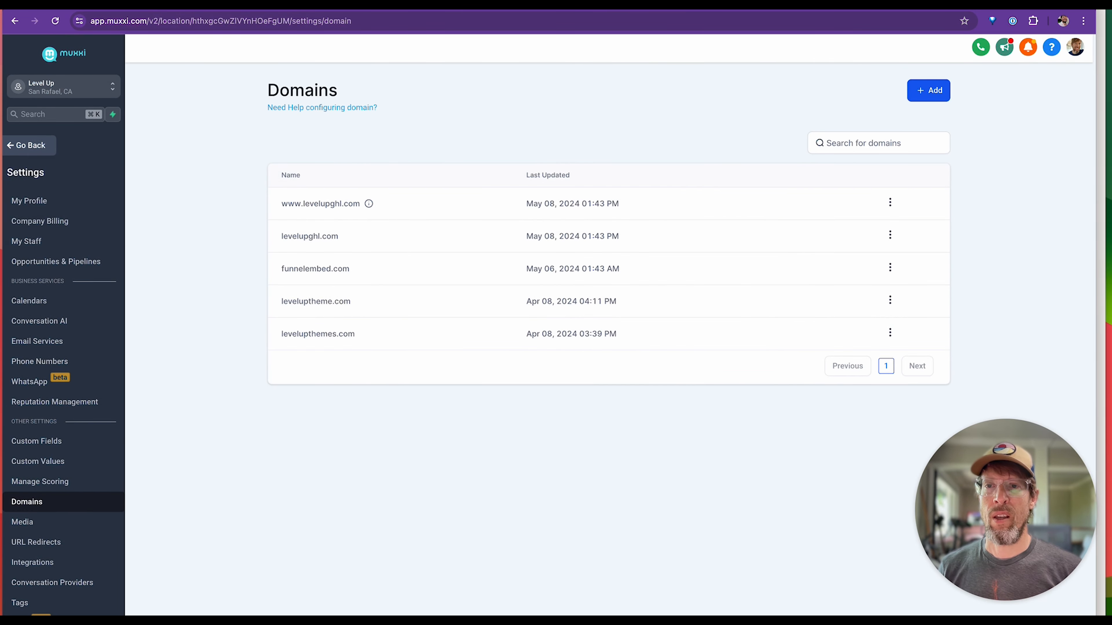
{"action": "left_click", "coordinate": [241, 8]}
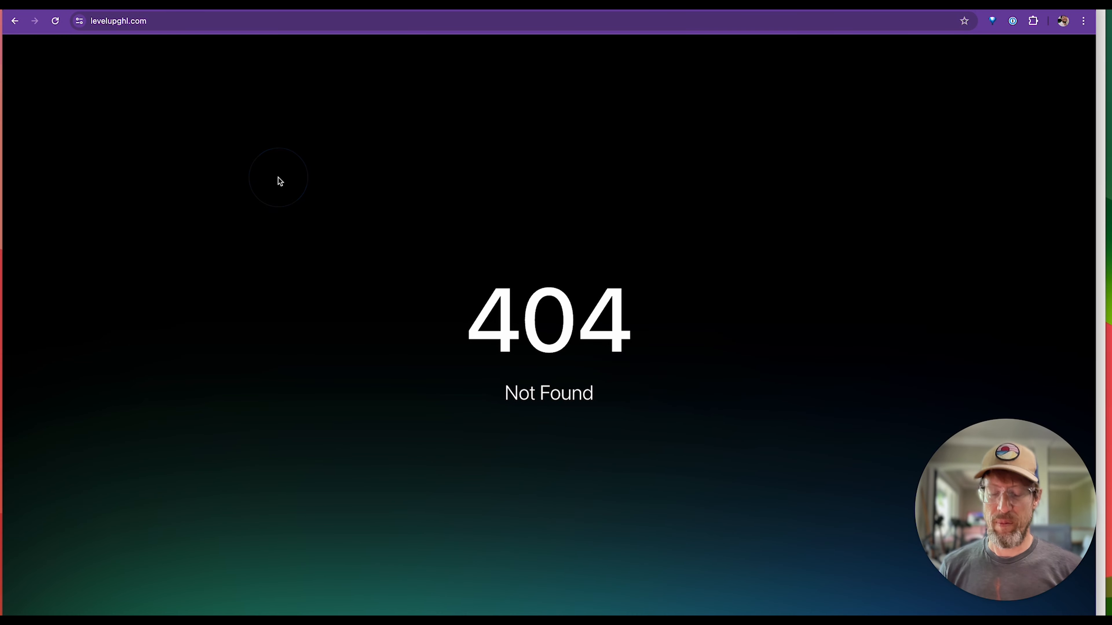
{"action": "key", "text": "super+r"}
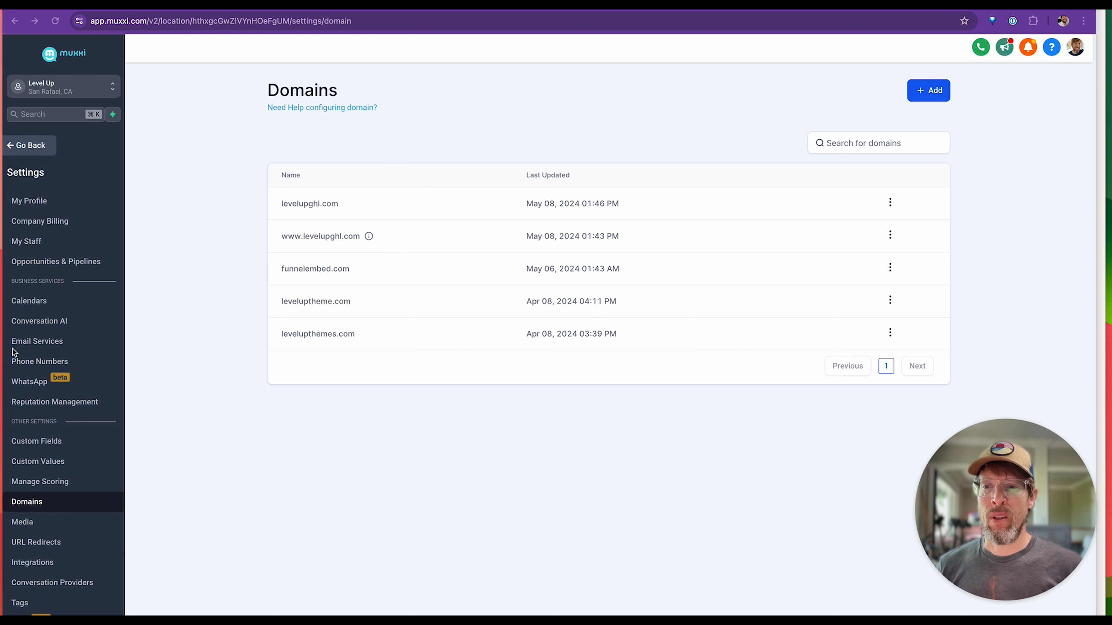
Start adding a new dedicated sending domain in Email Services and enter levelupghl.com as its name.
{"action": "left_click", "coordinate": [28, 347]}
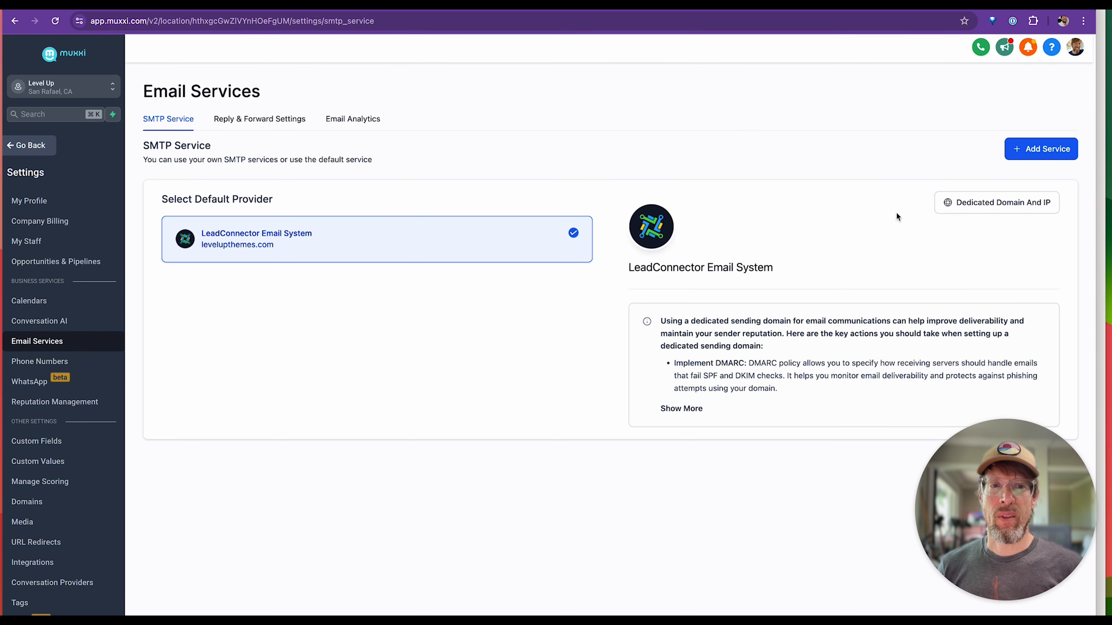
{"action": "left_click", "coordinate": [1001, 203]}
{"action": "left_click", "coordinate": [1034, 153]}
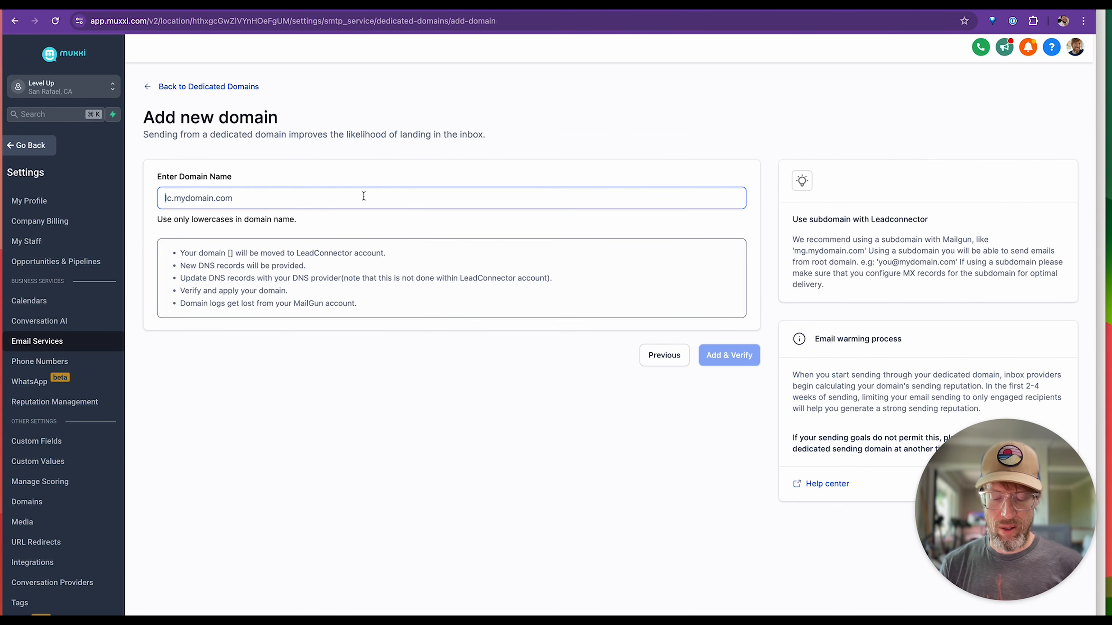
{"action": "type", "text": "level"}
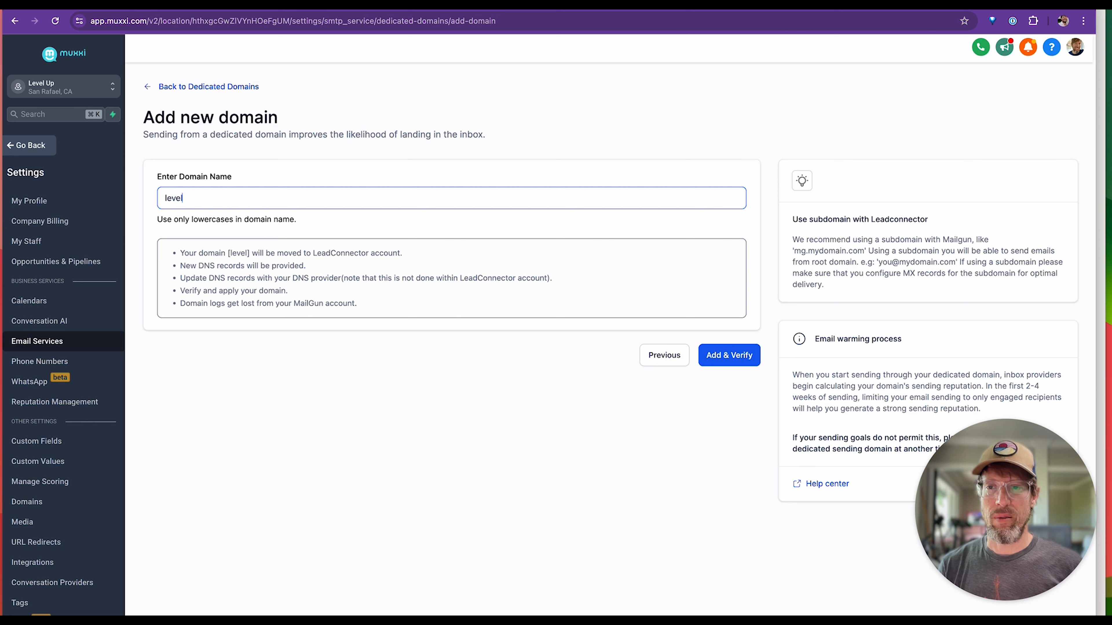
{"action": "type", "text": "upghl.com"}
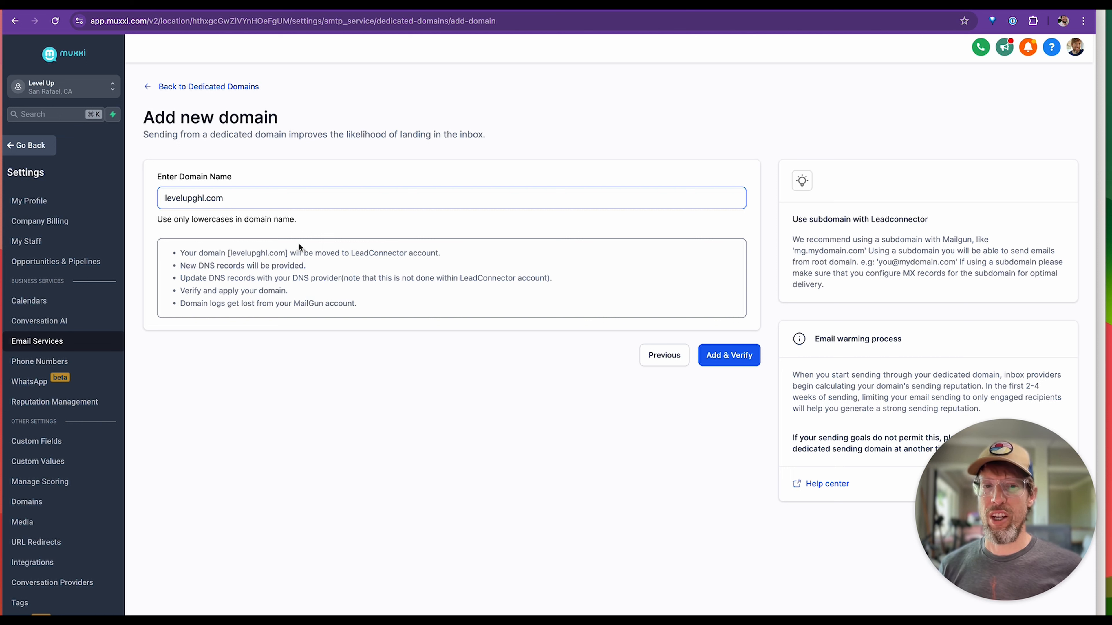
{"action": "left_click", "coordinate": [161, 192]}
{"action": "left_click", "coordinate": [165, 202]}
{"action": "key", "text": "Left"}
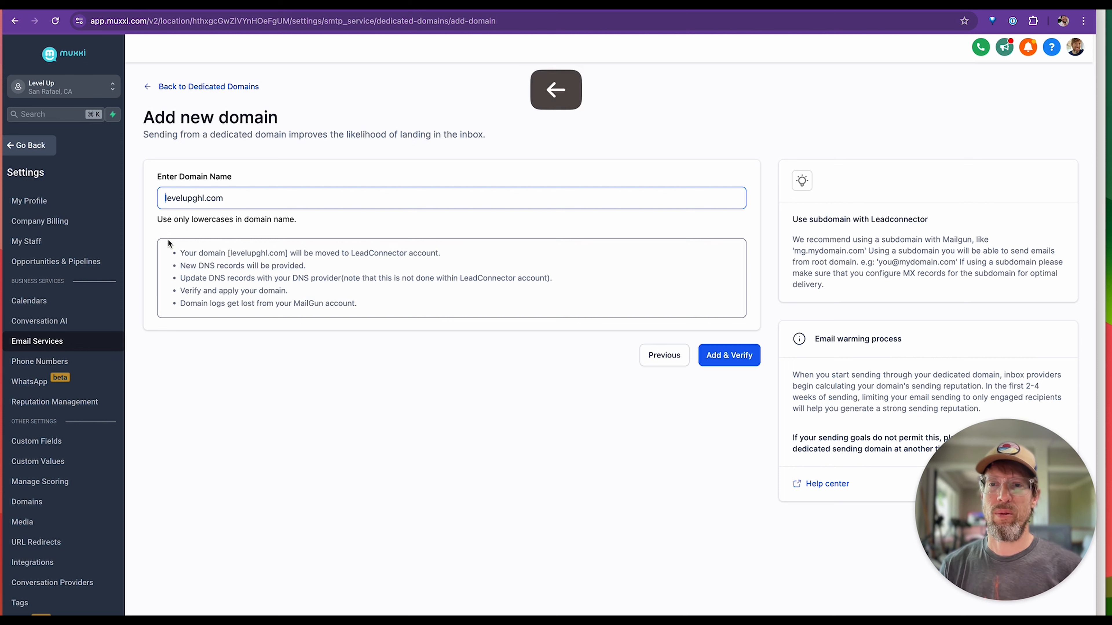
{"action": "type", "text": "mail"}
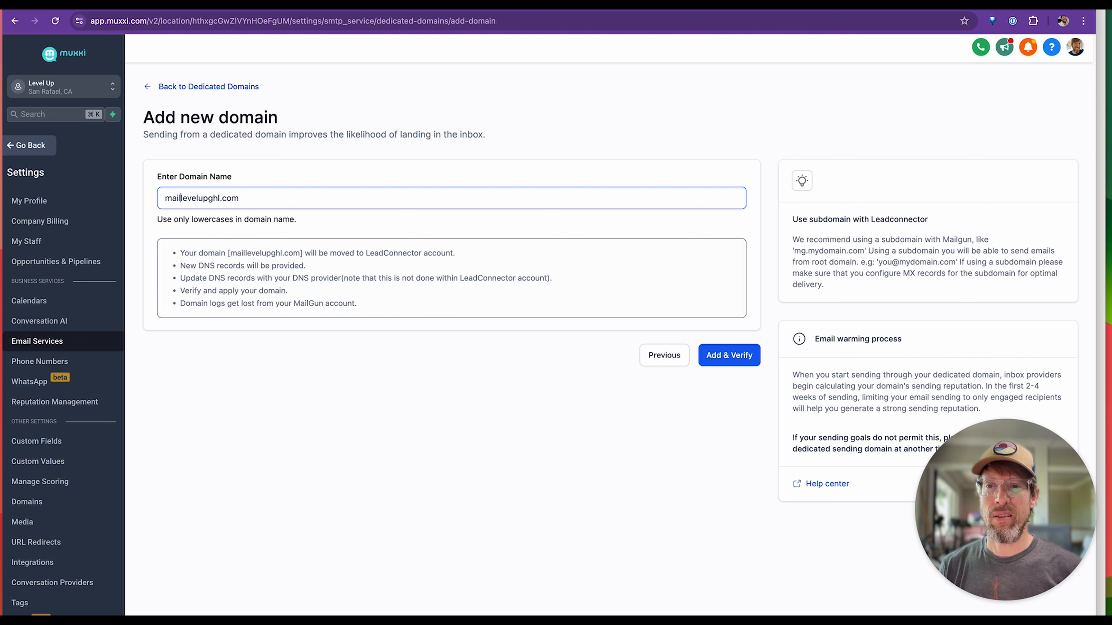
{"action": "type", "text": "."}
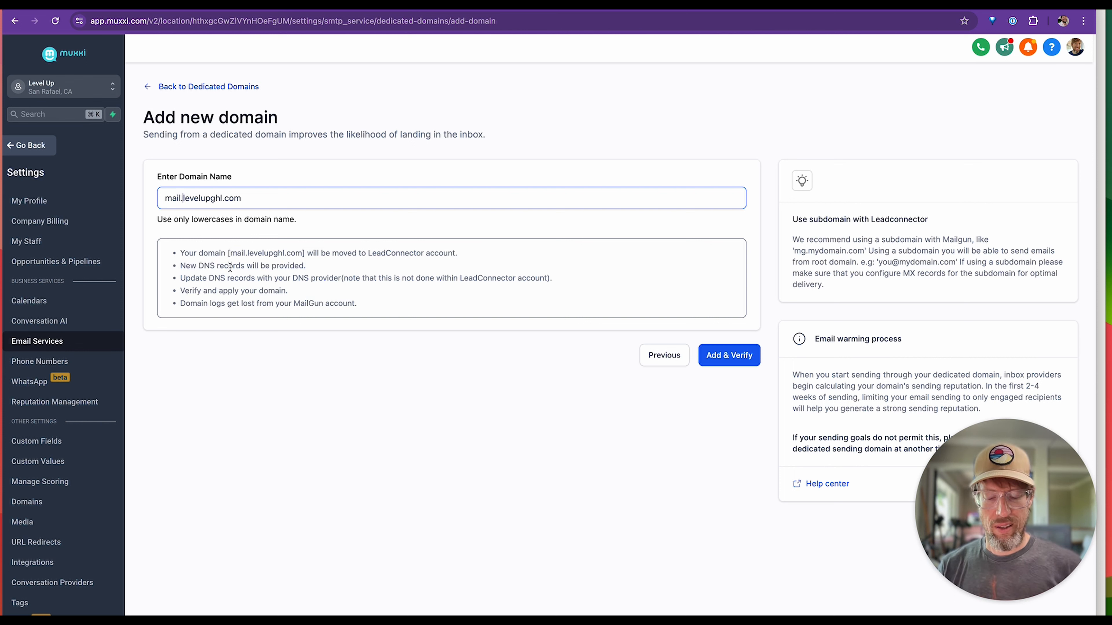
{"action": "key", "text": "BackSpace"}
{"action": "key", "text": "BackSpace"}
{"action": "key", "text": "BackSpace"}
{"action": "key", "text": "BackSpace"}
{"action": "key", "text": "BackSpace"}
{"action": "left_click", "coordinate": [302, 260]}
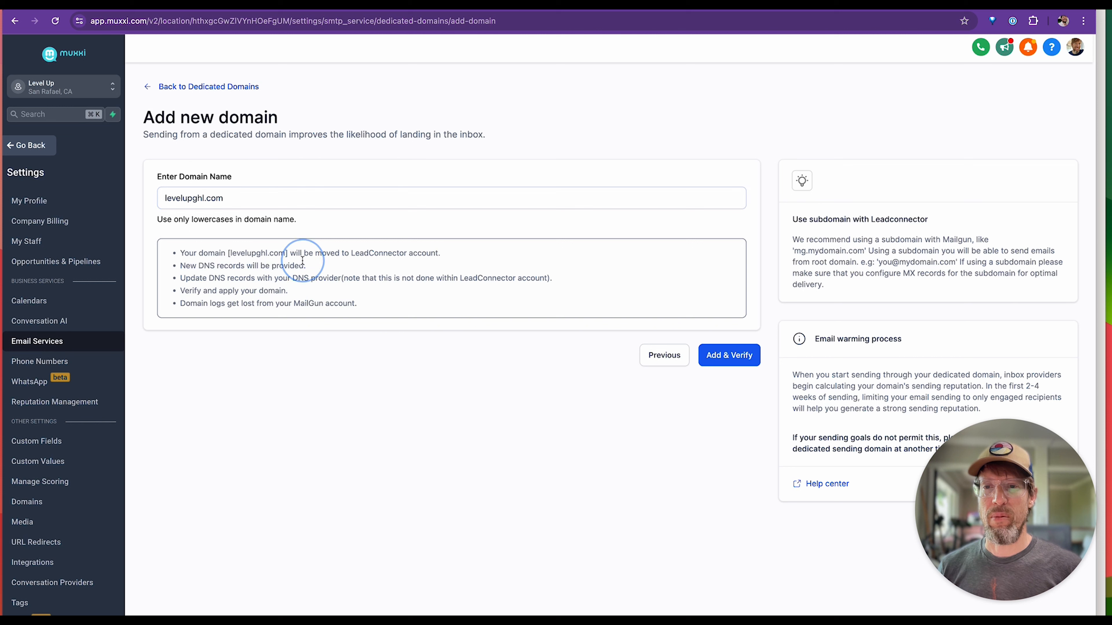
Add levelupghl.com as a dedicated sending domain and authorize LeadConnector's email DNS records for it in Cloudflare.
{"action": "left_click", "coordinate": [731, 358]}
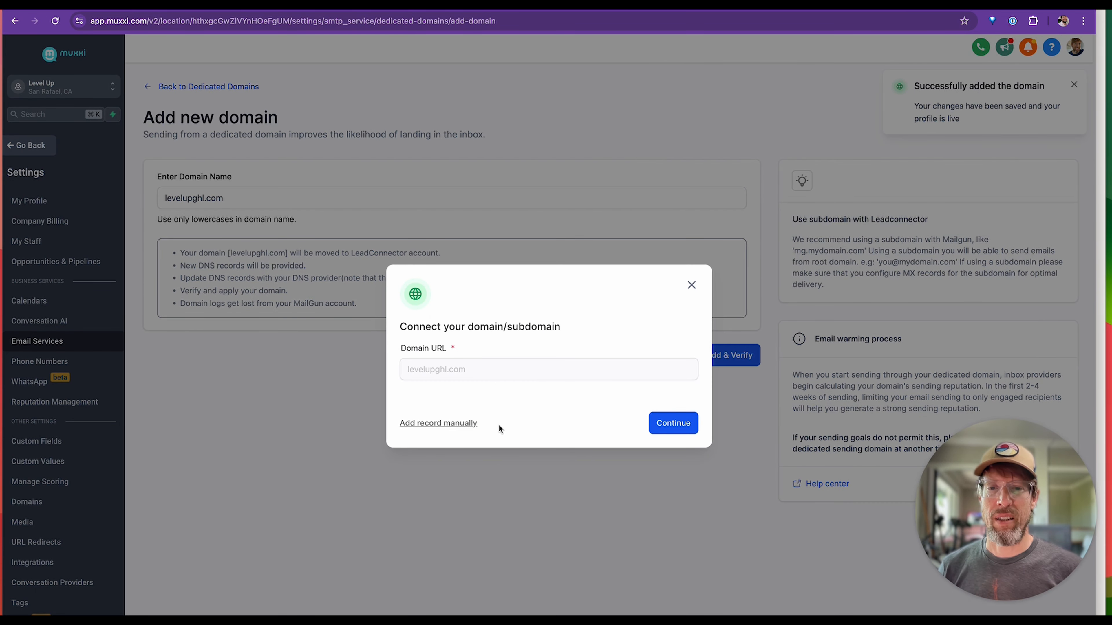
{"action": "left_click", "coordinate": [695, 430]}
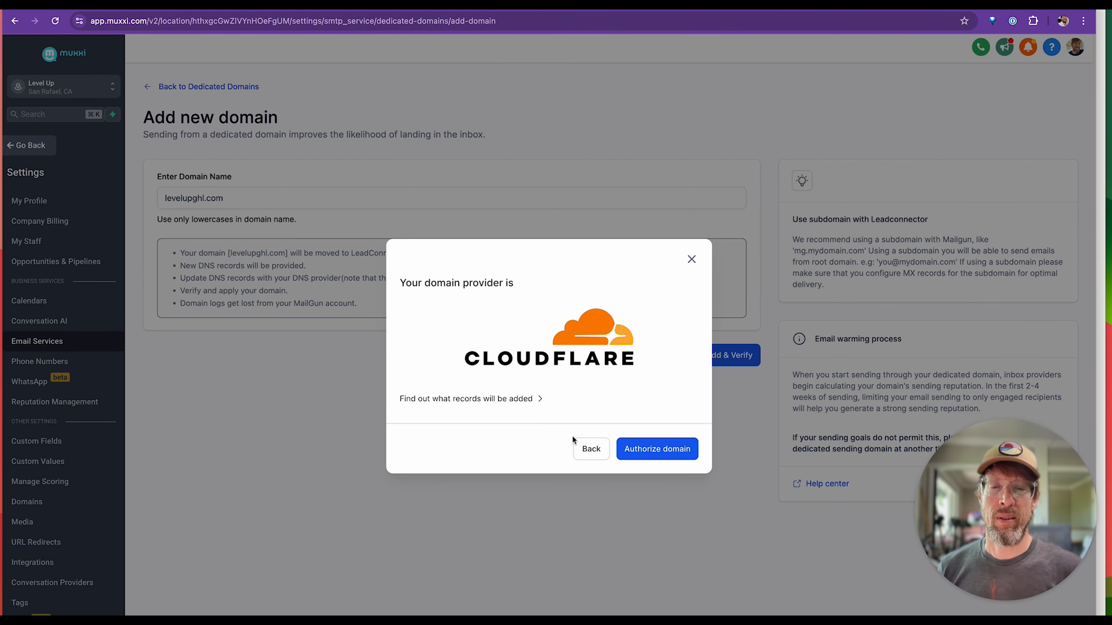
{"action": "left_click", "coordinate": [669, 451]}
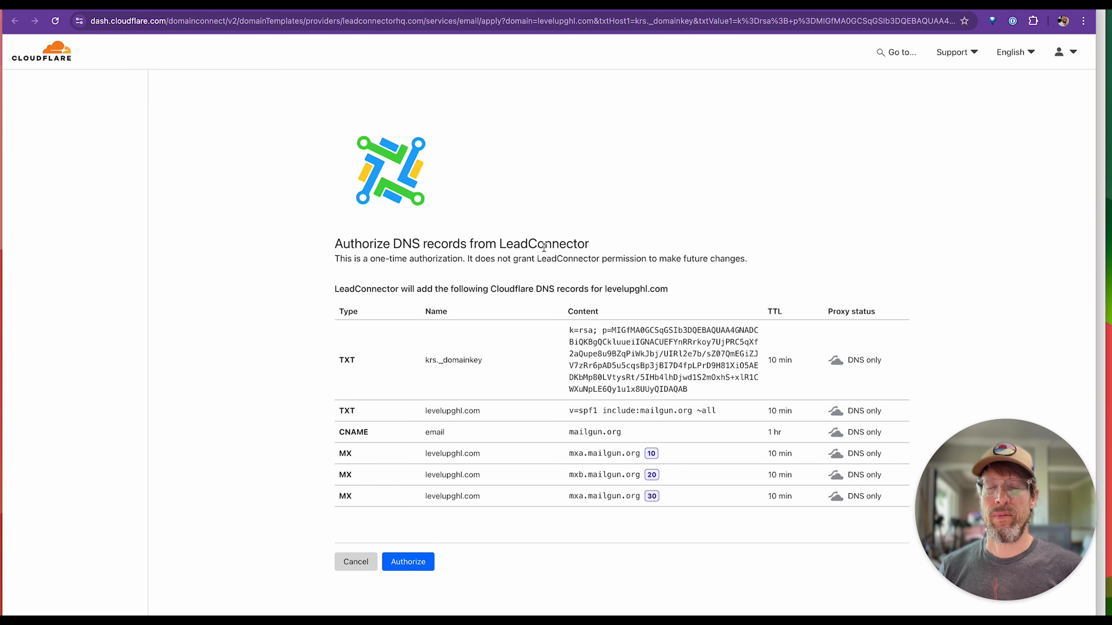
{"action": "scroll", "coordinate": [492, 418], "scroll_direction": "down", "scroll_amount": 2}
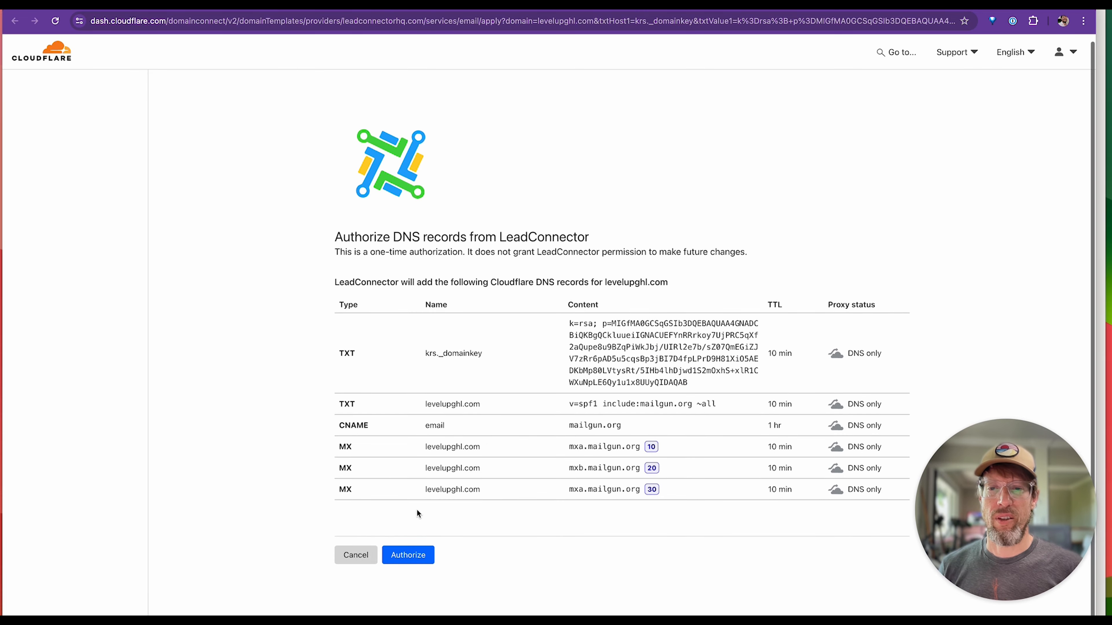
{"action": "left_click", "coordinate": [406, 527]}
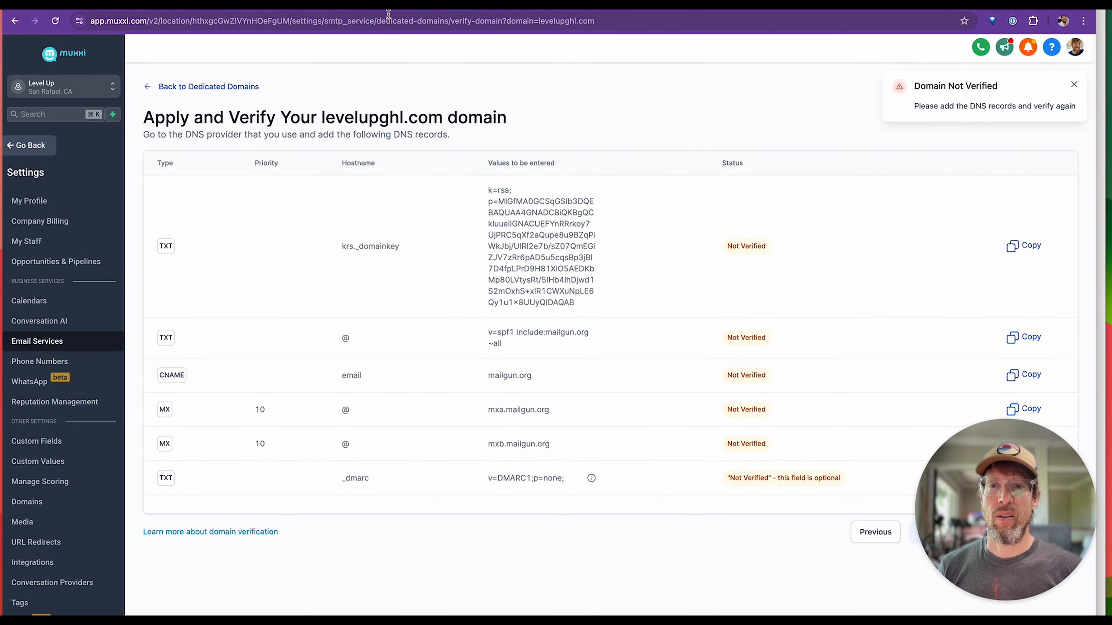
Switch to Cloudflare, refresh the levelupghl.com DNS records, examine the email entries and return to Muxxi.
{"action": "key", "text": "super+grave"}
{"action": "key", "text": "super+r"}
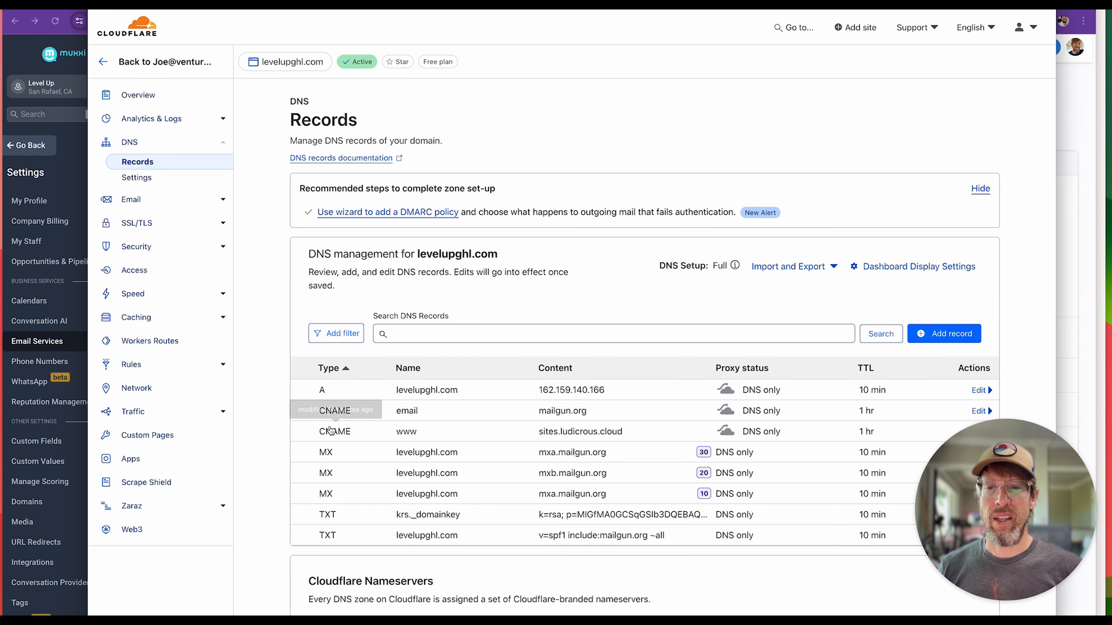
{"action": "scroll", "coordinate": [451, 560], "scroll_direction": "down", "scroll_amount": 1}
{"action": "scroll", "coordinate": [451, 560], "scroll_direction": "down", "scroll_amount": 3}
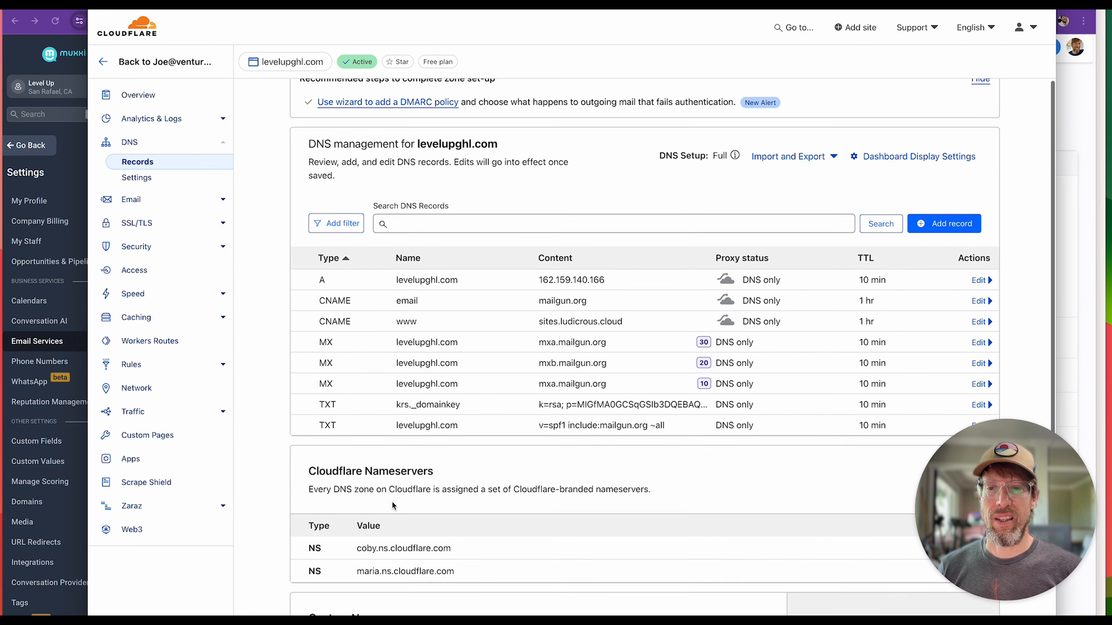
{"action": "left_click_drag", "start_coordinate": [538, 391], "coordinate": [662, 391]}
{"action": "left_click", "coordinate": [659, 390]}
{"action": "left_click", "coordinate": [44, 58]}
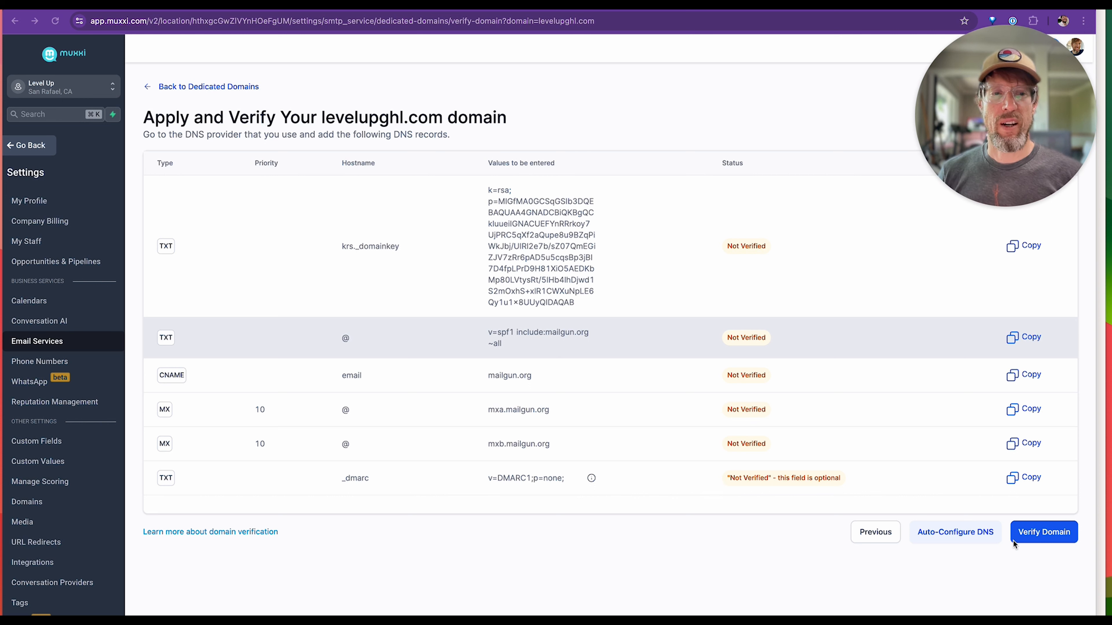
Verify the DNS records of levelupghl.com and return to the dedicated domains list to check its card.
{"action": "left_click", "coordinate": [1038, 524]}
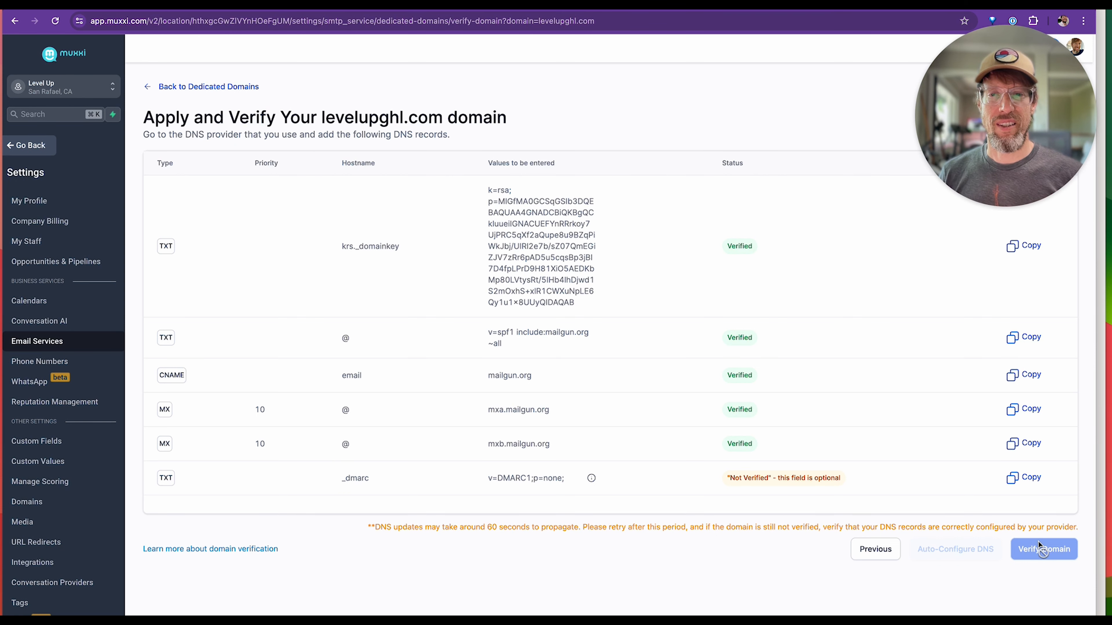
{"action": "left_click", "coordinate": [208, 87]}
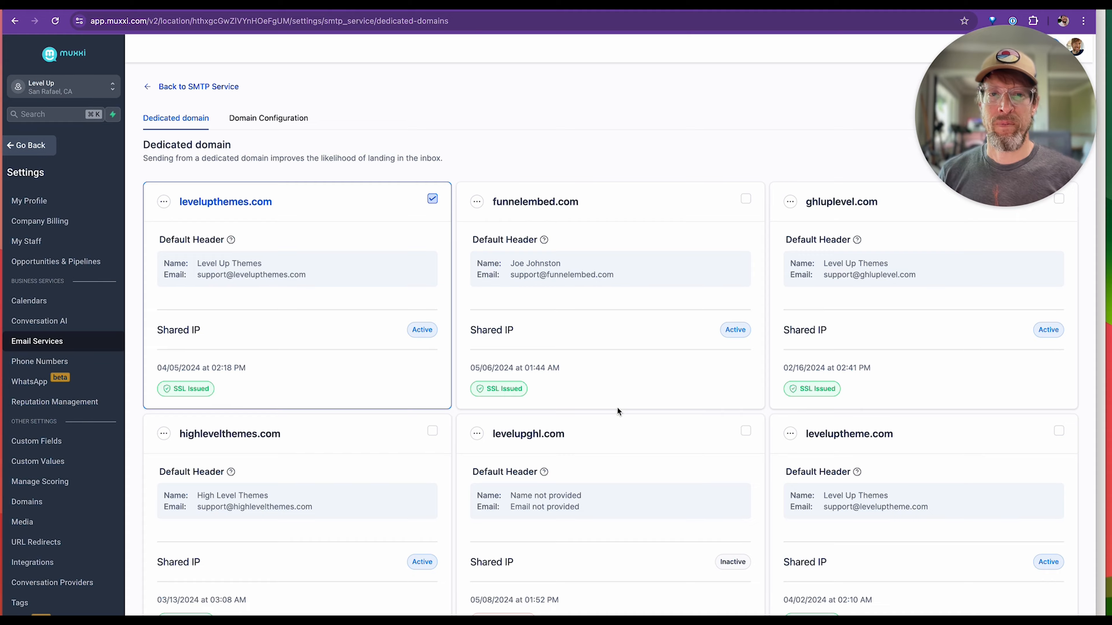
{"action": "scroll", "coordinate": [617, 411], "scroll_direction": "down", "scroll_amount": 5}
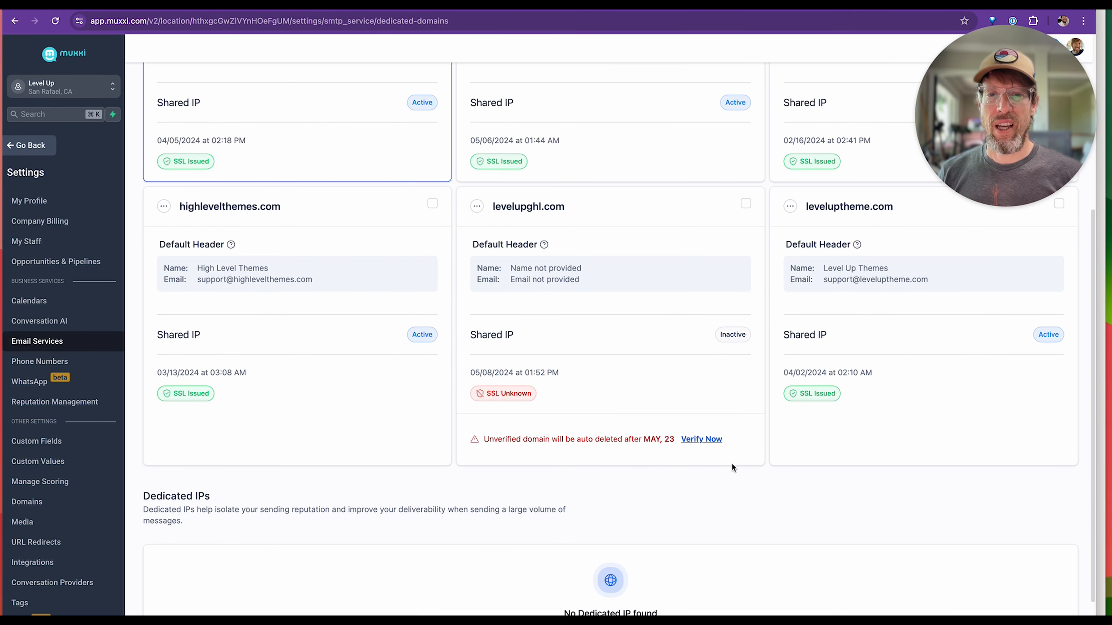
Run the verification of levelupghl.com again from its dedicated domain card and review the updated list.
{"action": "left_click_drag", "start_coordinate": [506, 202], "coordinate": [625, 278]}
{"action": "left_click", "coordinate": [624, 334]}
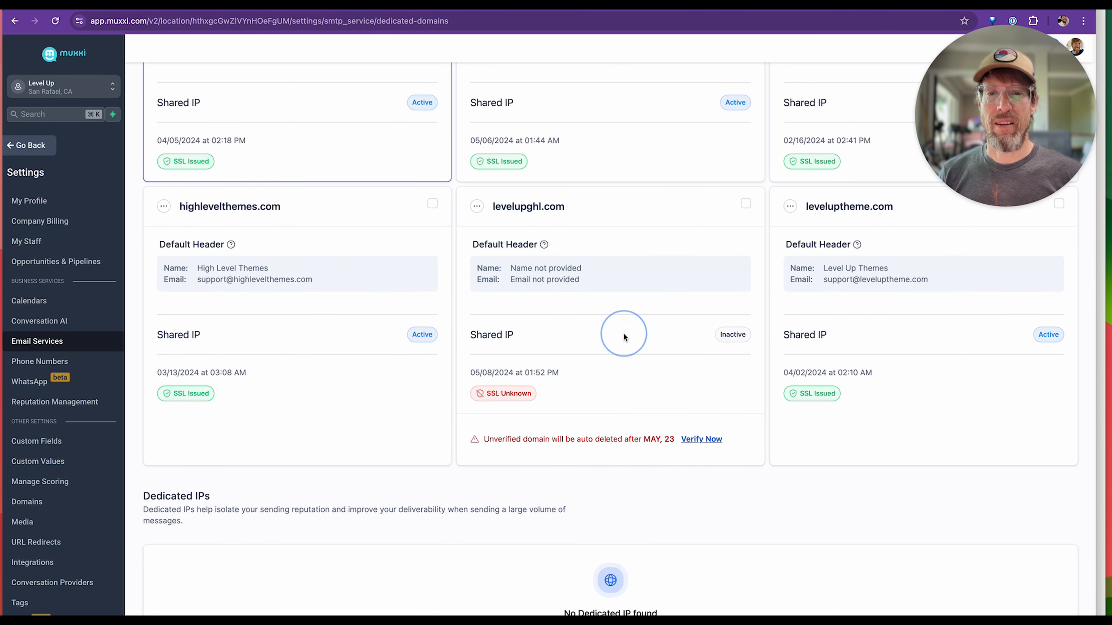
{"action": "left_click", "coordinate": [705, 440]}
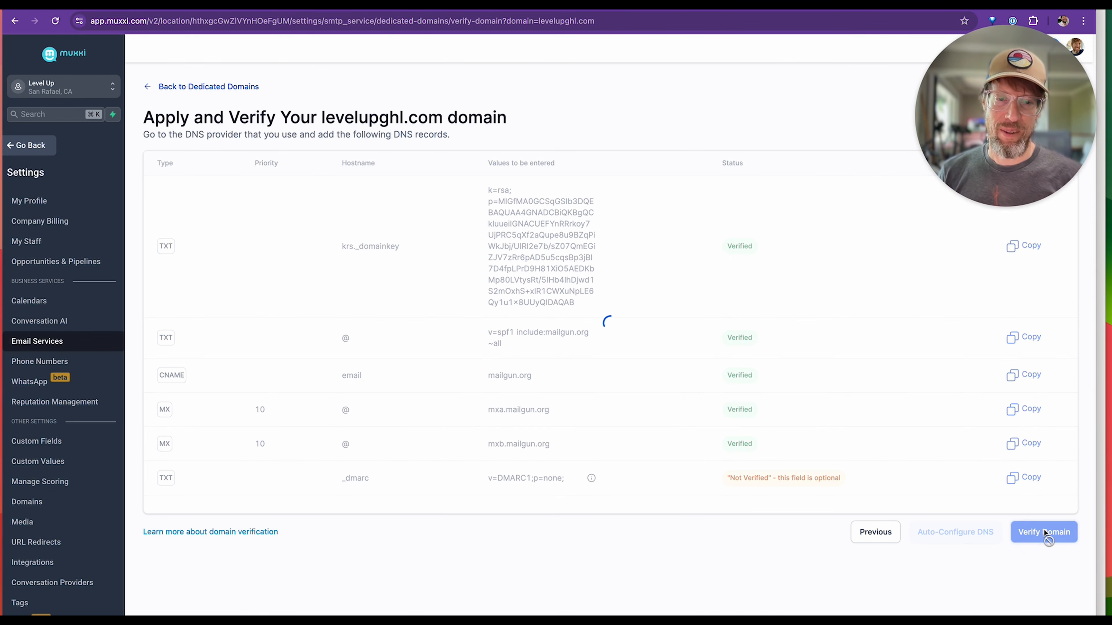
{"action": "scroll", "coordinate": [743, 350], "scroll_direction": "down", "scroll_amount": 1}
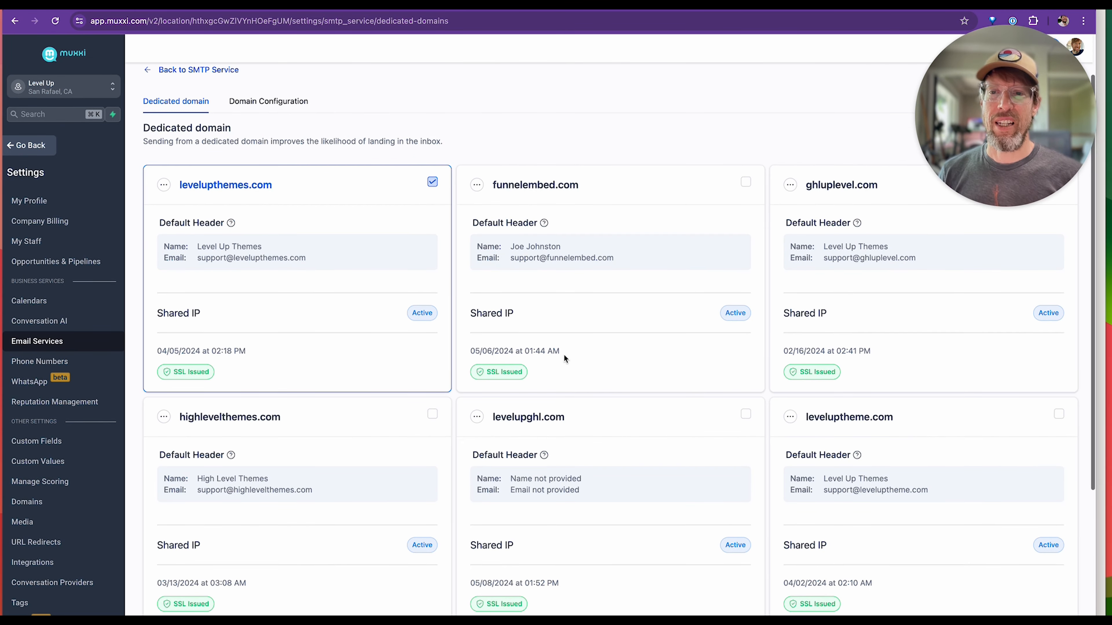
Open the domain verification from the levelupghl.com dedicated domain card and examine the status of its DNS records.
{"action": "scroll", "coordinate": [507, 572], "scroll_direction": "down", "scroll_amount": 4}
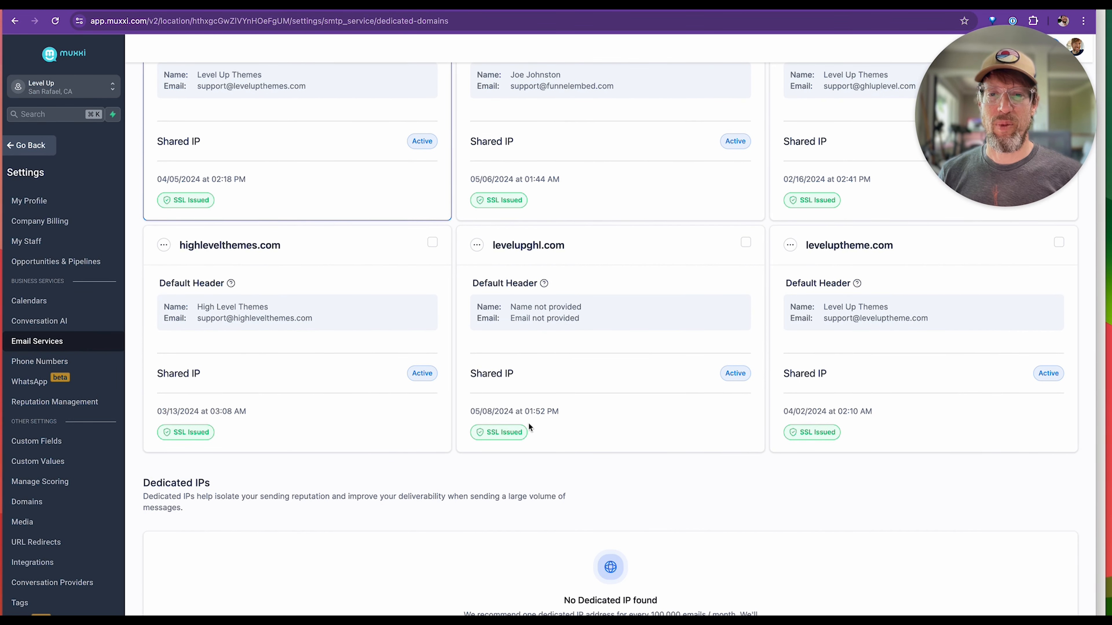
{"action": "left_click", "coordinate": [552, 244]}
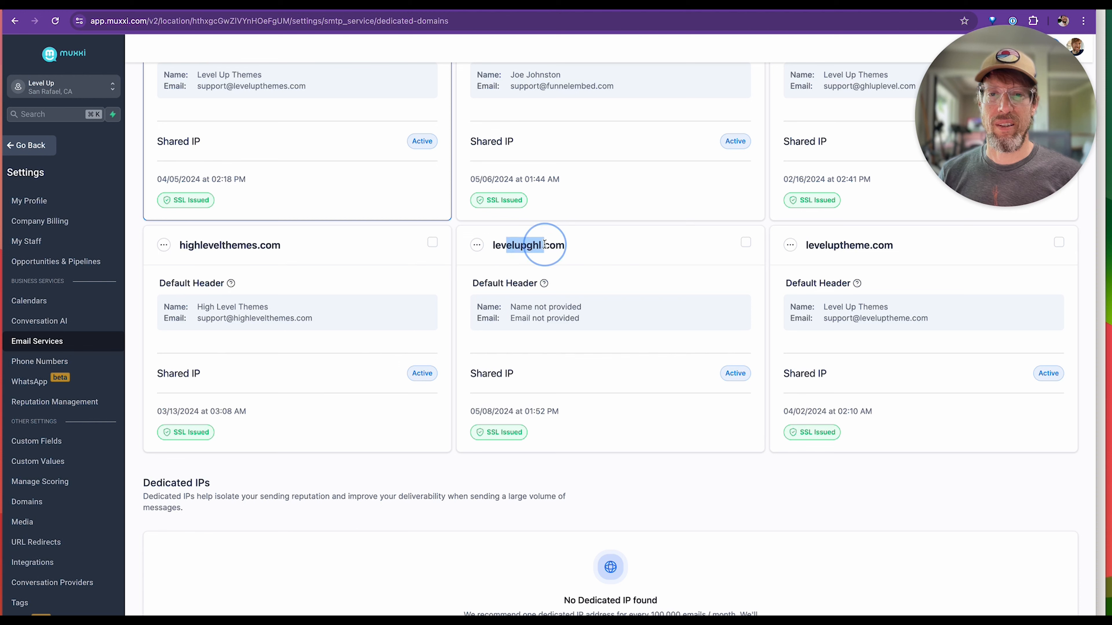
{"action": "scroll", "coordinate": [552, 244], "scroll_direction": "down", "scroll_amount": 1}
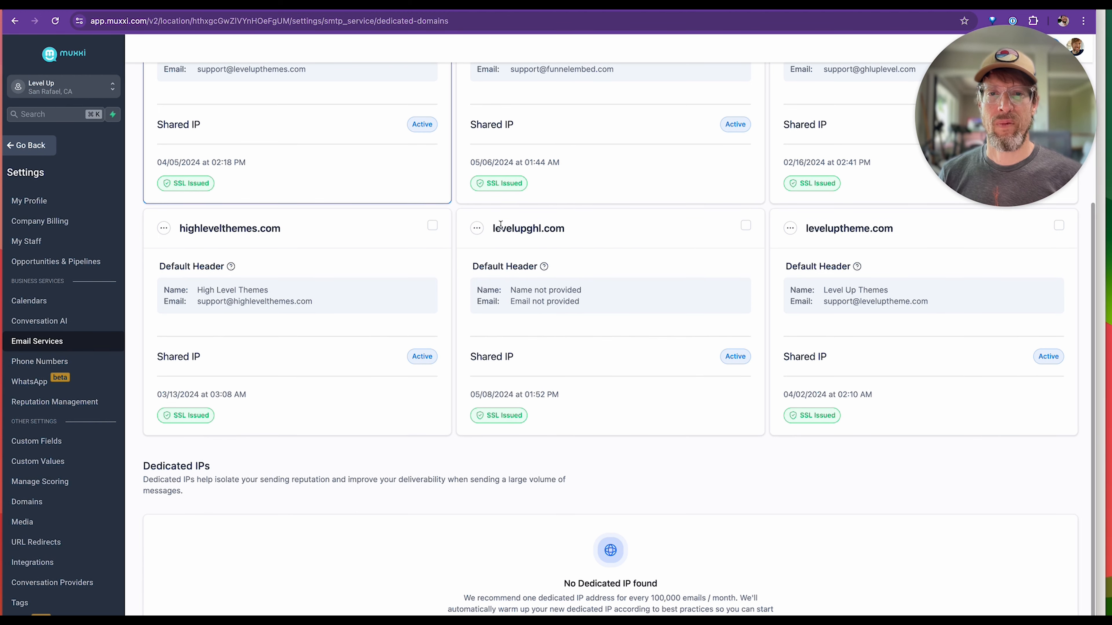
{"action": "left_click", "coordinate": [477, 229]}
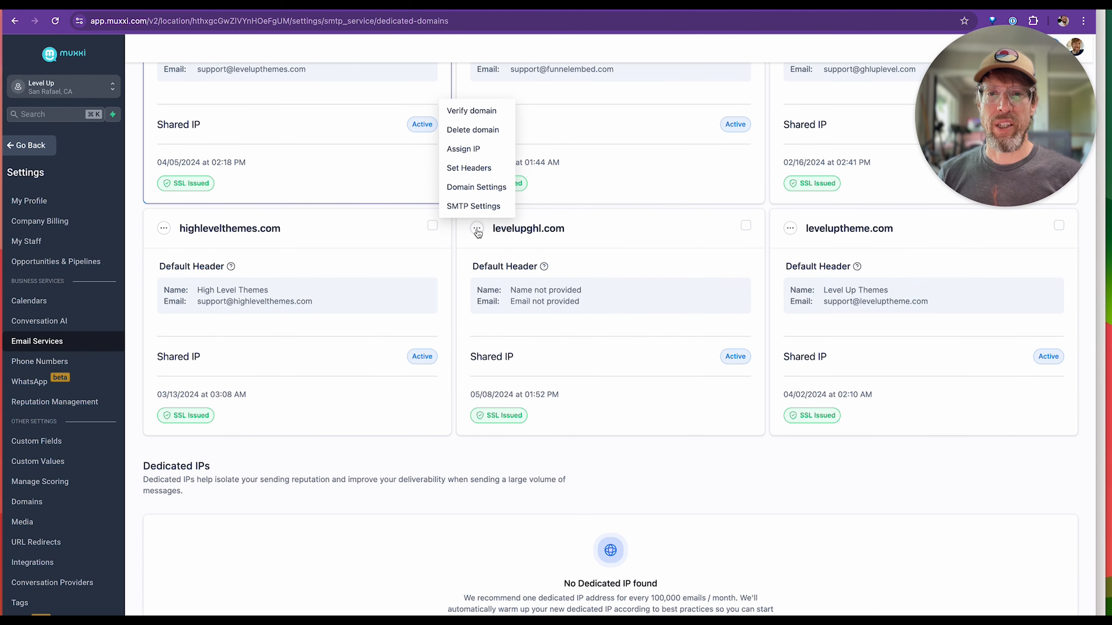
{"action": "left_click", "coordinate": [482, 120]}
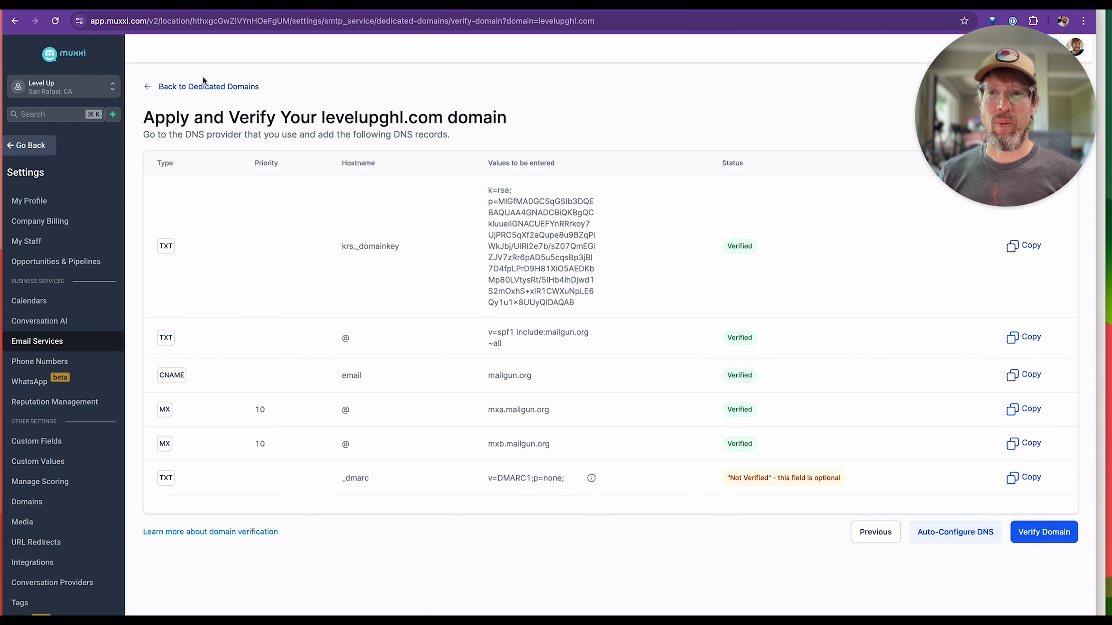
Return to the dedicated domains list and check the shared IP and SSL status on the levelupghl.com card.
{"action": "left_click", "coordinate": [204, 90]}
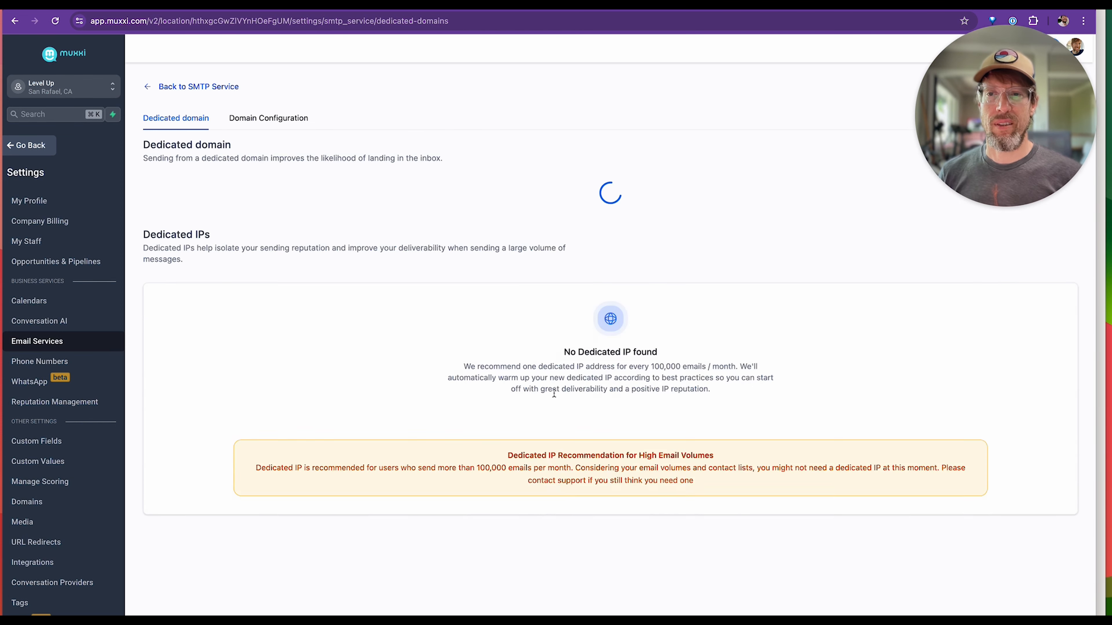
{"action": "scroll", "coordinate": [505, 377], "scroll_direction": "down", "scroll_amount": 3}
{"action": "scroll", "coordinate": [505, 377], "scroll_direction": "down", "scroll_amount": 1}
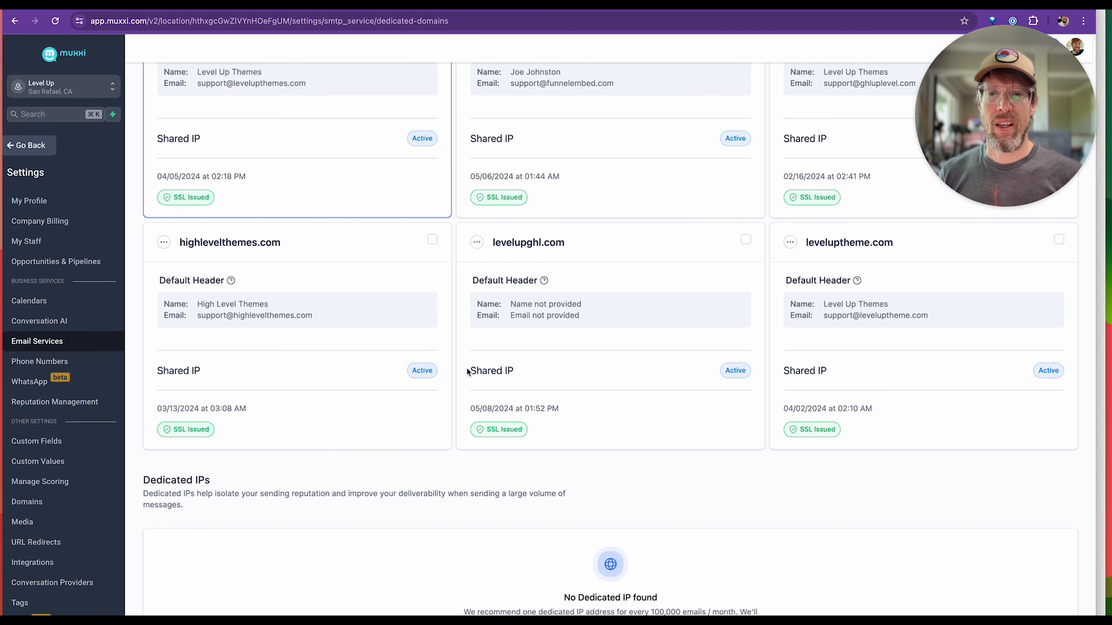
{"action": "left_click_drag", "start_coordinate": [490, 372], "coordinate": [745, 370]}
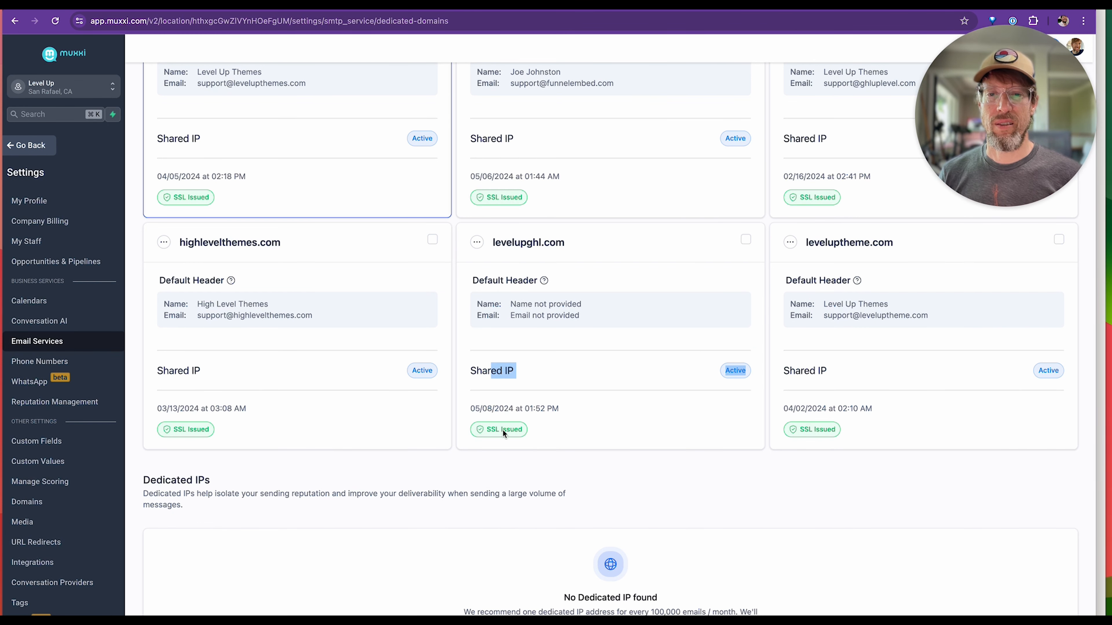
{"action": "scroll", "coordinate": [545, 439], "scroll_direction": "up", "scroll_amount": 1}
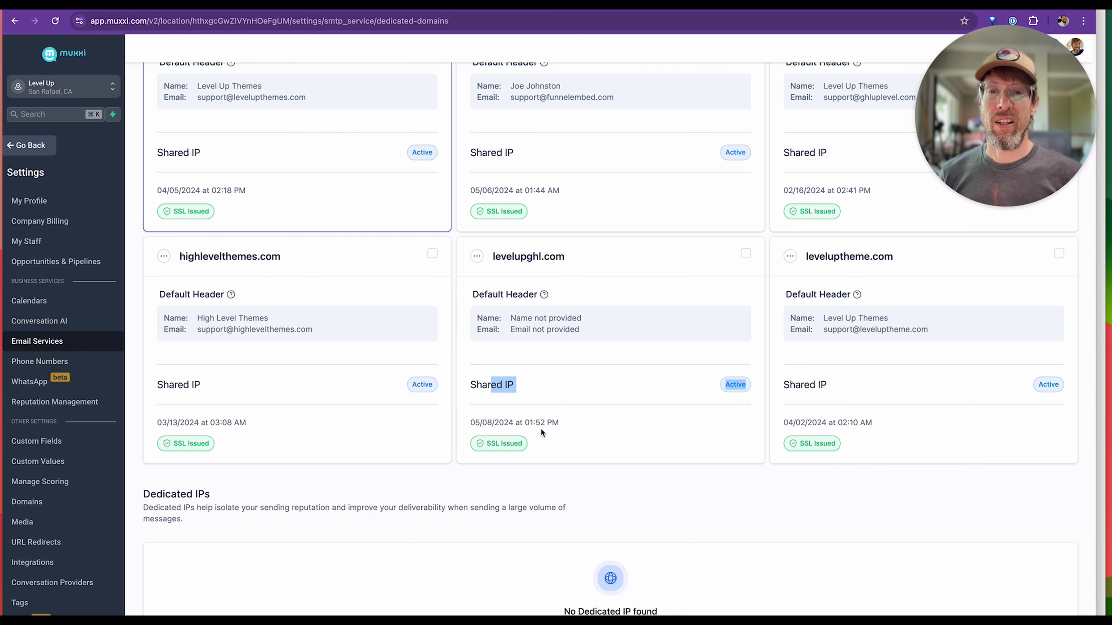
Set the default header of levelupghl.com to the from name "Level Up" and the domain's support email address, and save it.
{"action": "left_click", "coordinate": [477, 256]}
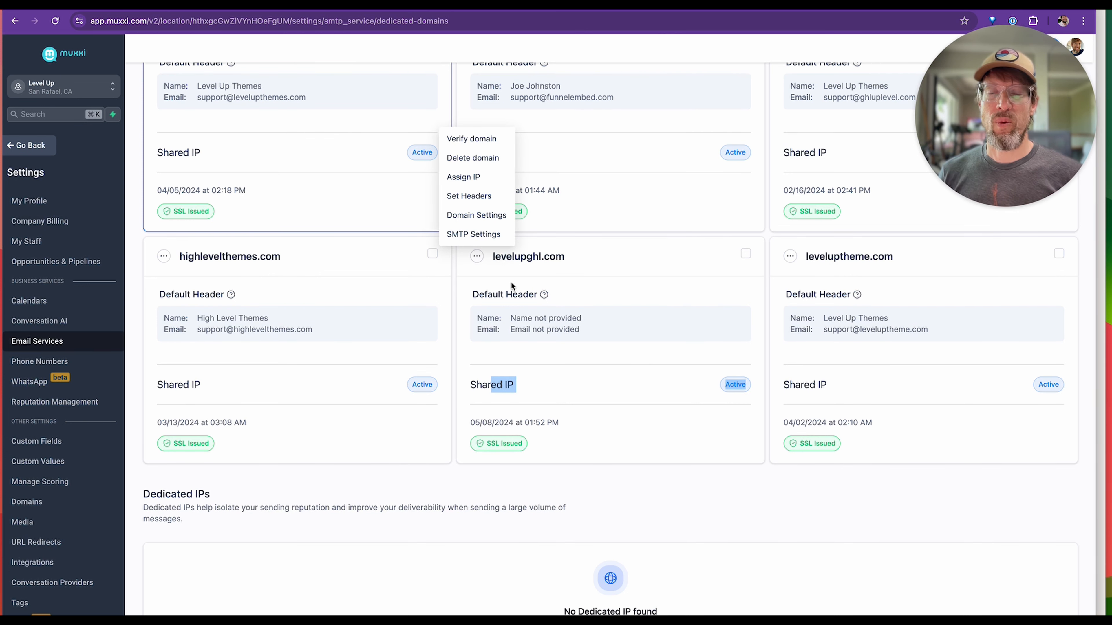
{"action": "left_click", "coordinate": [468, 196]}
{"action": "left_click", "coordinate": [502, 368]}
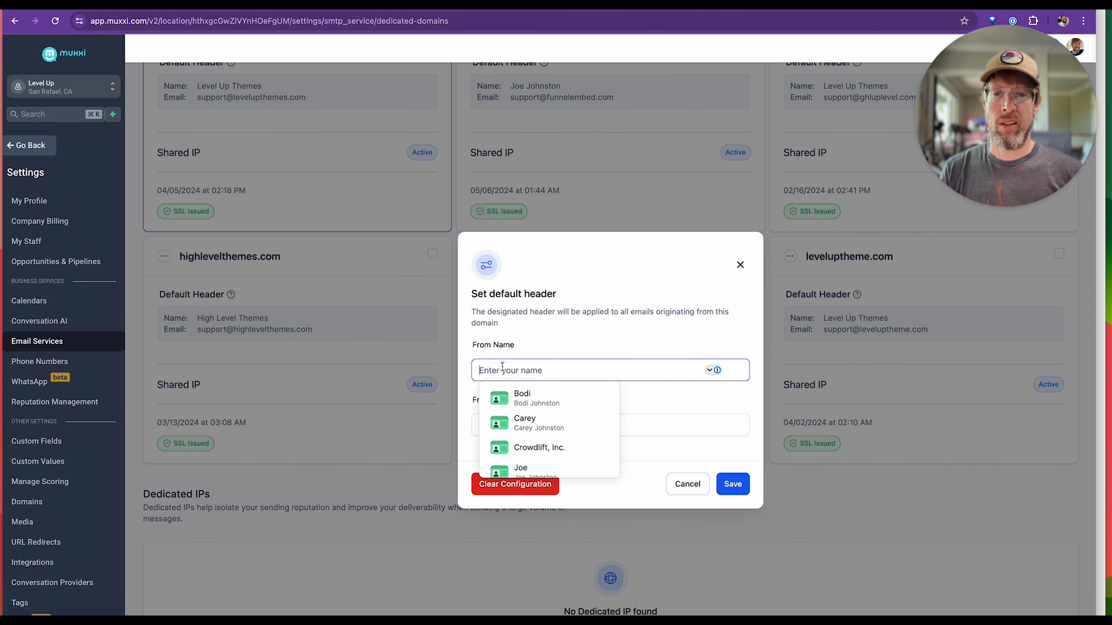
{"action": "type", "text": "Level Up"}
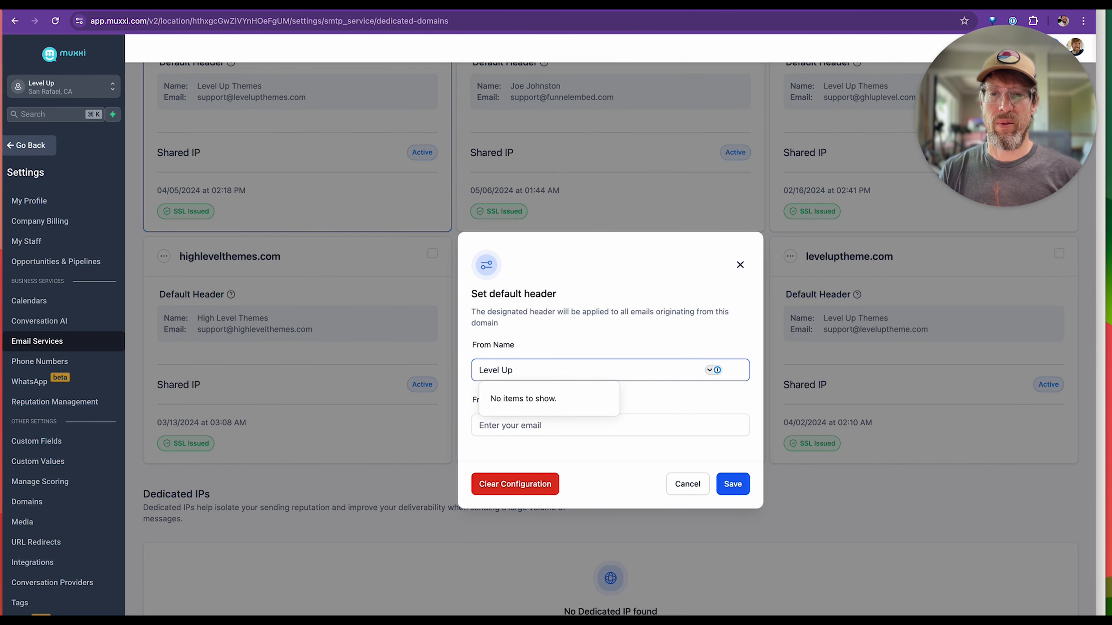
{"action": "key", "text": "Tab"}
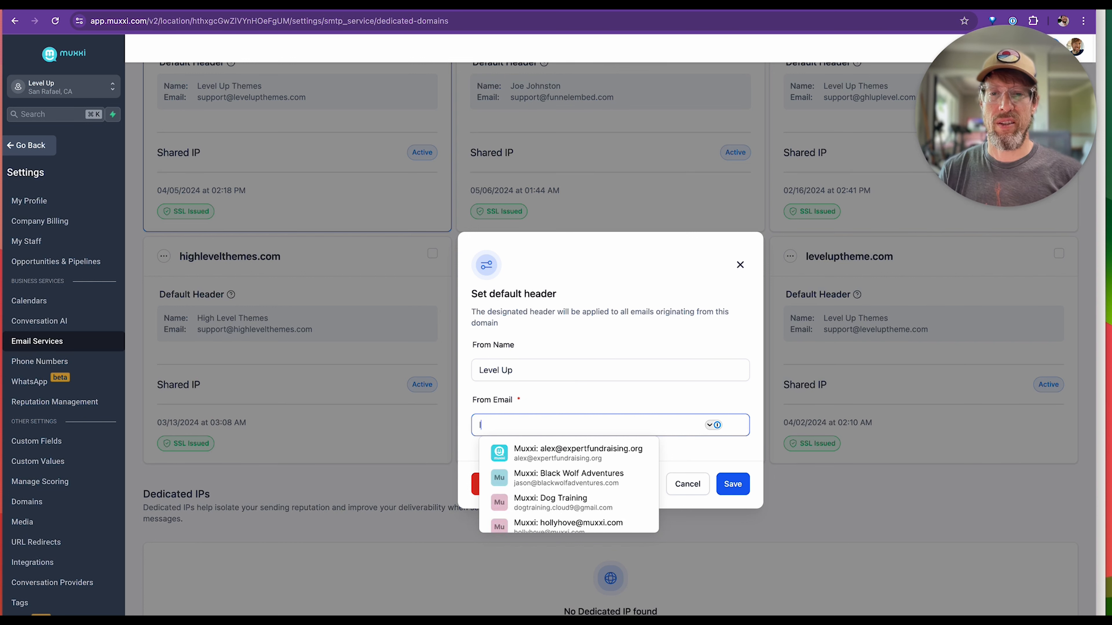
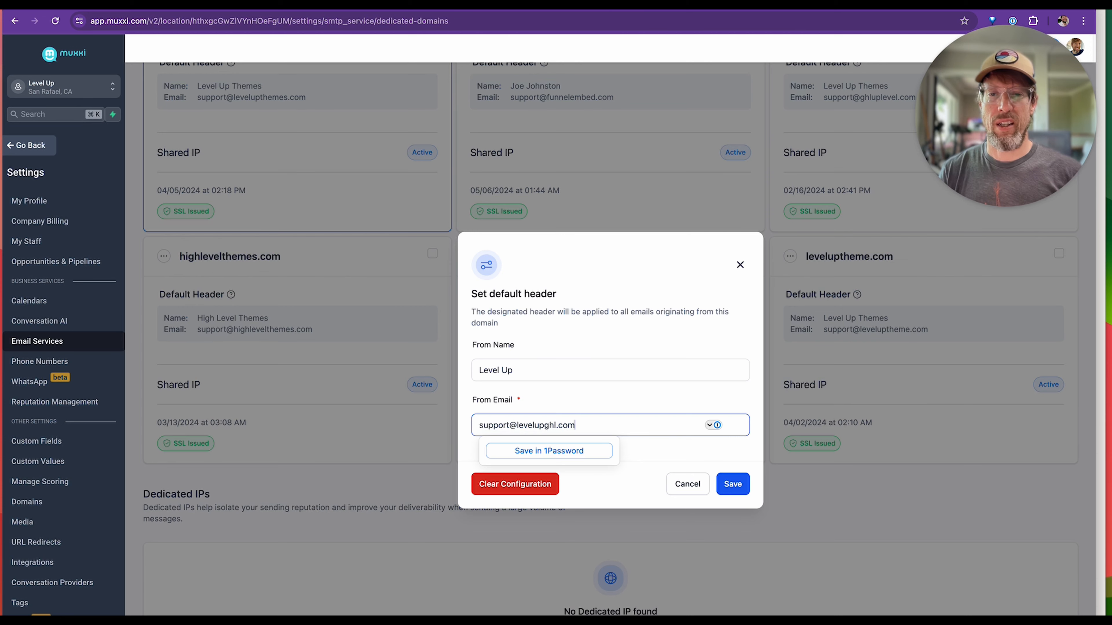
{"action": "left_click", "coordinate": [545, 392]}
{"action": "left_click", "coordinate": [733, 484]}
Look through the available actions for levelupghl.com and review the header and status details on the dedicated domain cards.
{"action": "scroll", "coordinate": [677, 398], "scroll_direction": "down", "scroll_amount": 3}
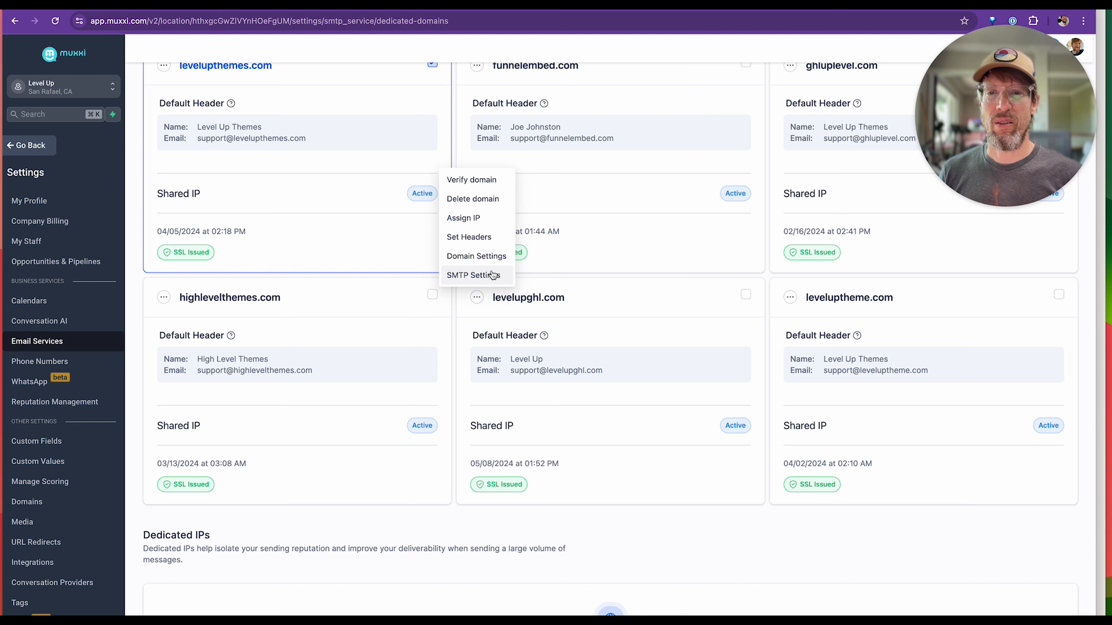
{"action": "left_click", "coordinate": [477, 355]}
{"action": "scroll", "coordinate": [537, 402], "scroll_direction": "up", "scroll_amount": 1}
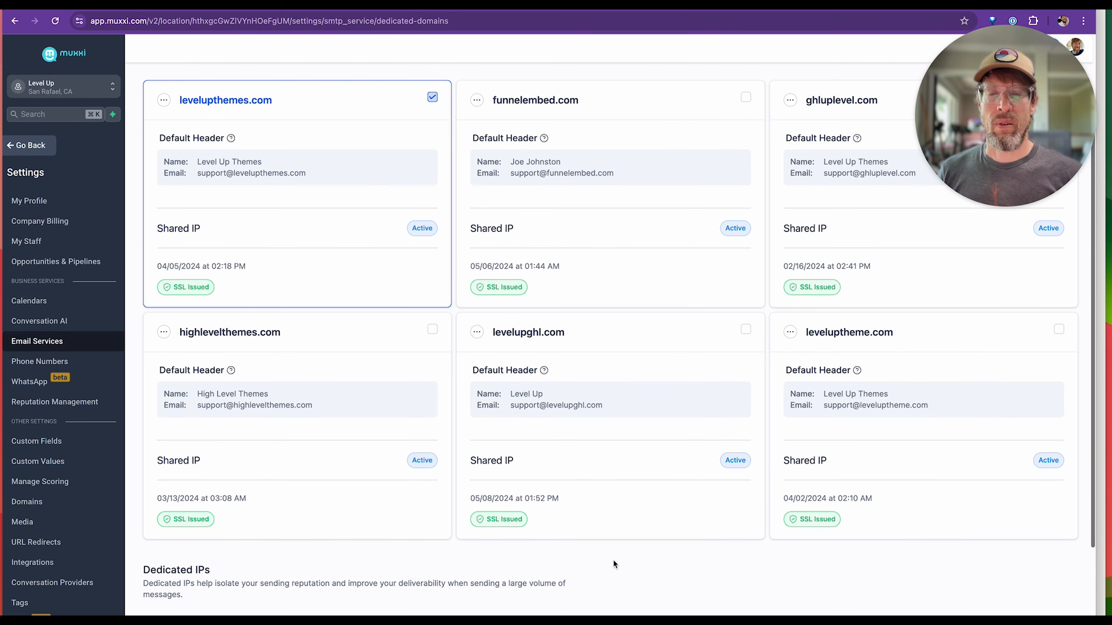
{"action": "scroll", "coordinate": [664, 471], "scroll_direction": "down", "scroll_amount": 1}
{"action": "scroll", "coordinate": [644, 357], "scroll_direction": "up", "scroll_amount": 2}
{"action": "scroll", "coordinate": [644, 358], "scroll_direction": "down", "scroll_amount": 1}
{"action": "scroll", "coordinate": [645, 357], "scroll_direction": "up", "scroll_amount": 1}
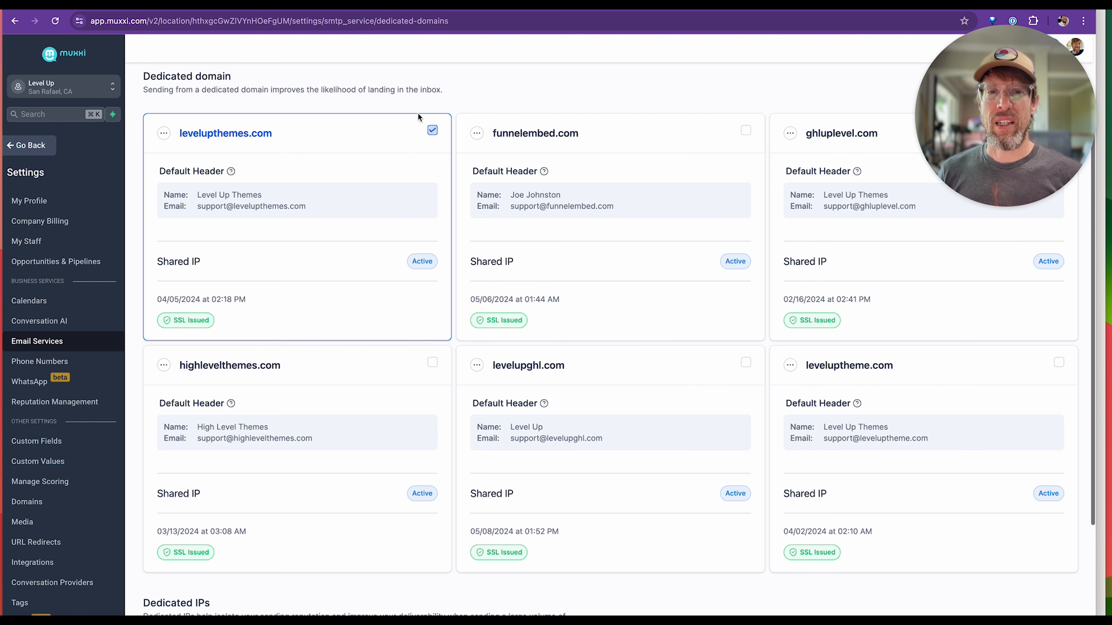
{"action": "scroll", "coordinate": [683, 407], "scroll_direction": "down", "scroll_amount": 1}
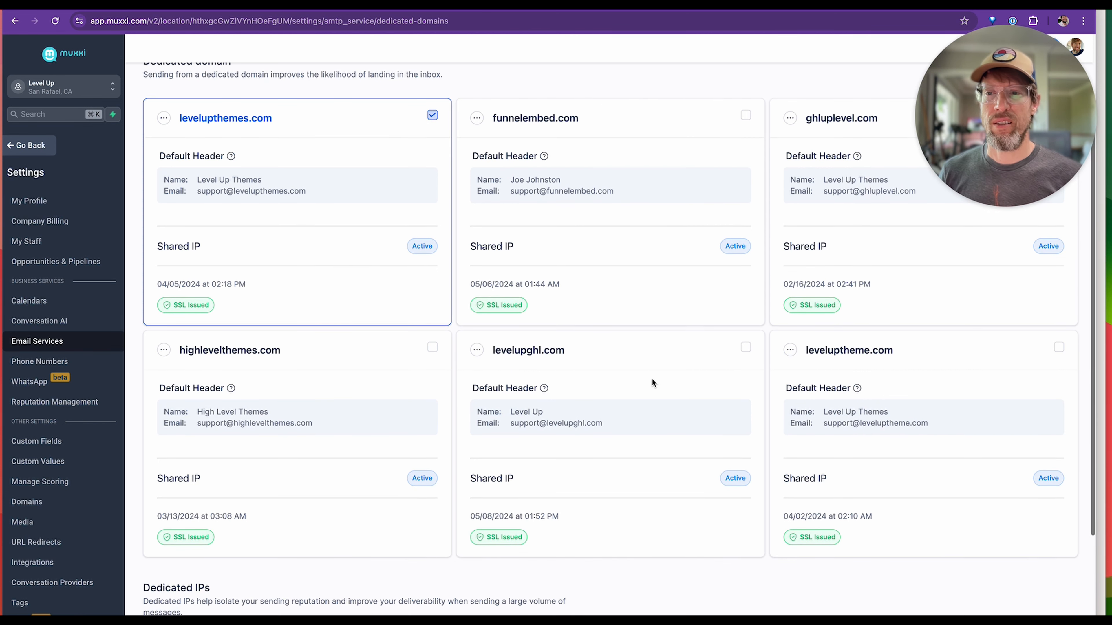
Make levelupghl.com the default dedicated sending domain in place of levelupthemes.com.
{"action": "scroll", "coordinate": [635, 359], "scroll_direction": "up", "scroll_amount": 2}
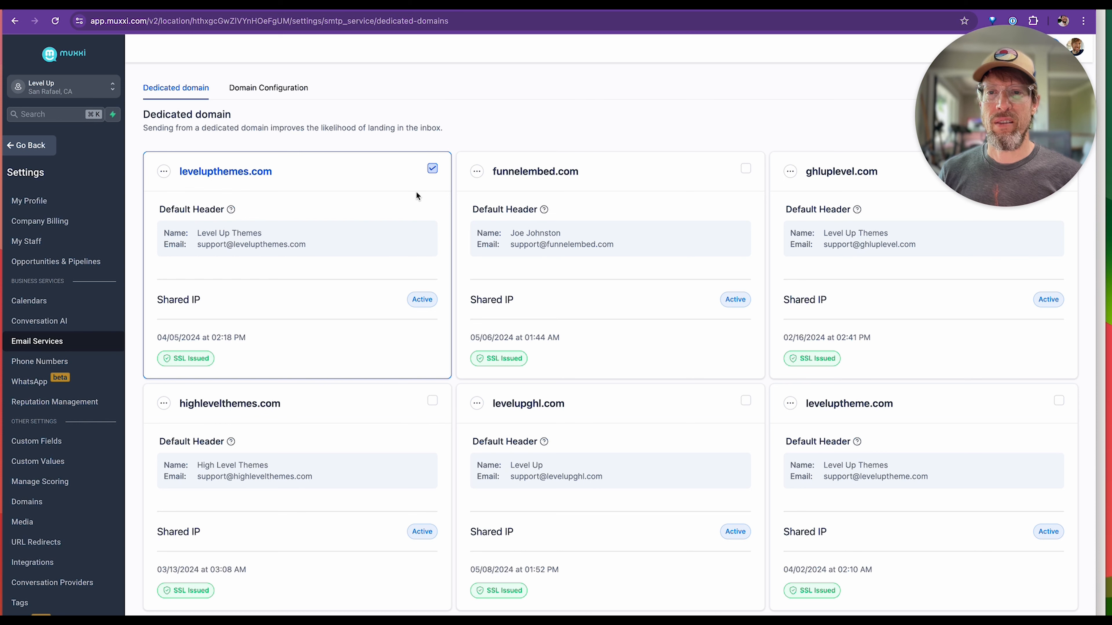
{"action": "left_click", "coordinate": [431, 169]}
{"action": "scroll", "coordinate": [578, 358], "scroll_direction": "down", "scroll_amount": 3}
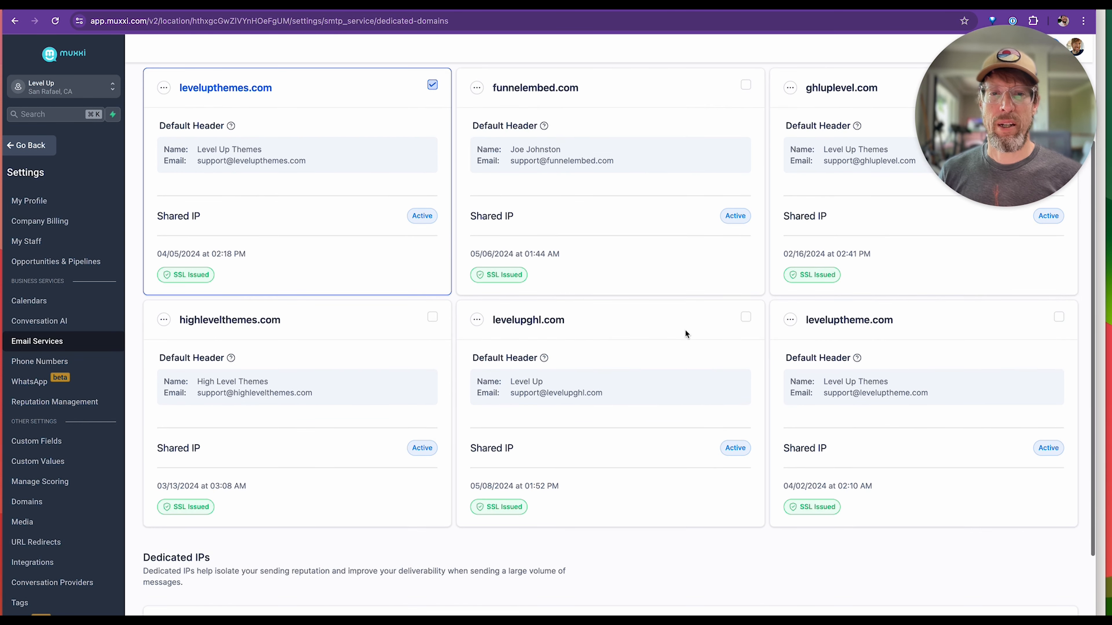
{"action": "left_click", "coordinate": [747, 319]}
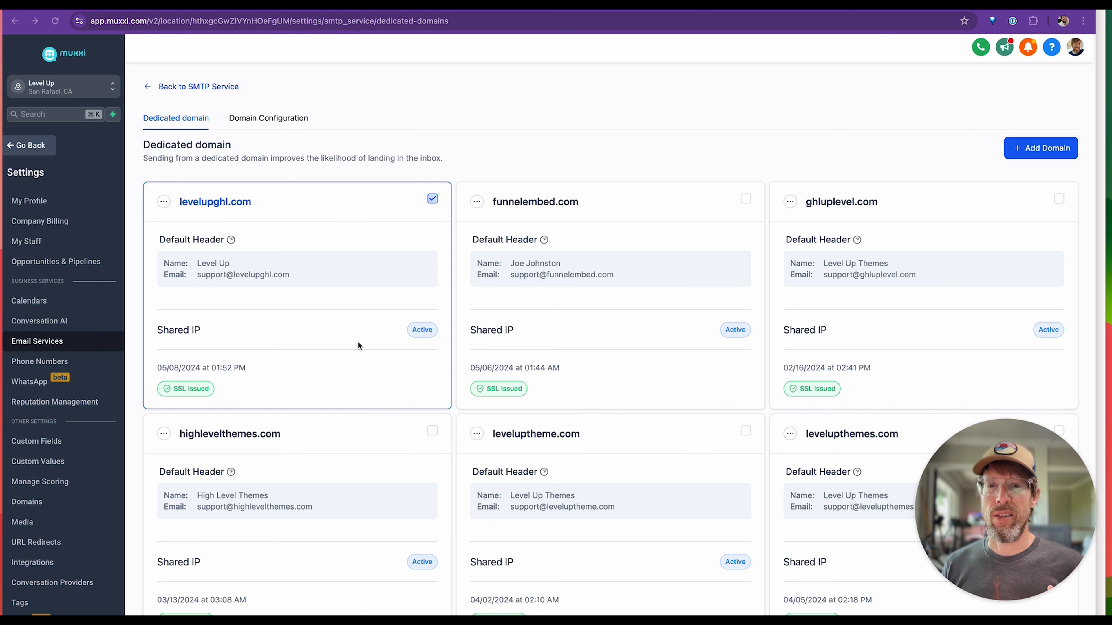
{"action": "left_click", "coordinate": [432, 204]}
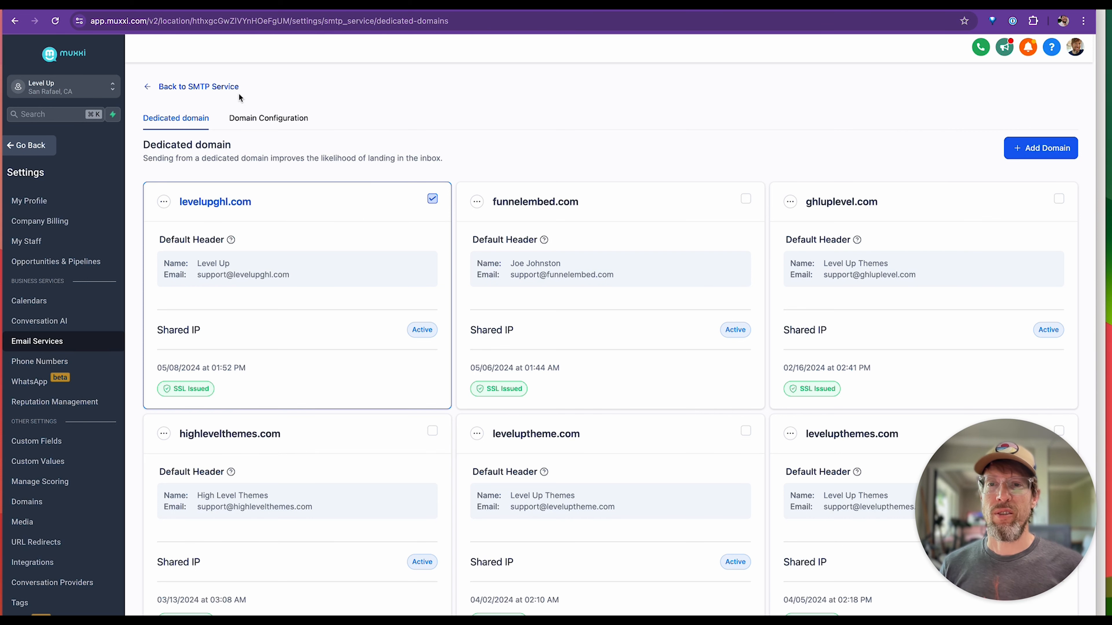
Review the domain configuration for each email type and the SMTP service's default provider, returning to the dedicated domains list.
{"action": "left_click", "coordinate": [267, 118]}
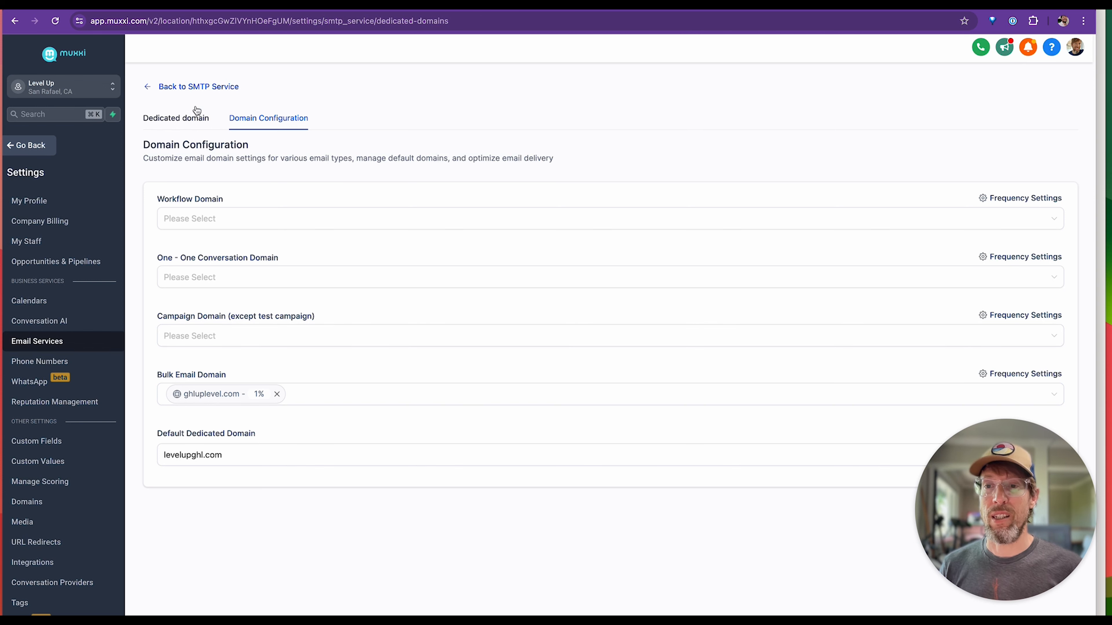
{"action": "left_click", "coordinate": [181, 87]}
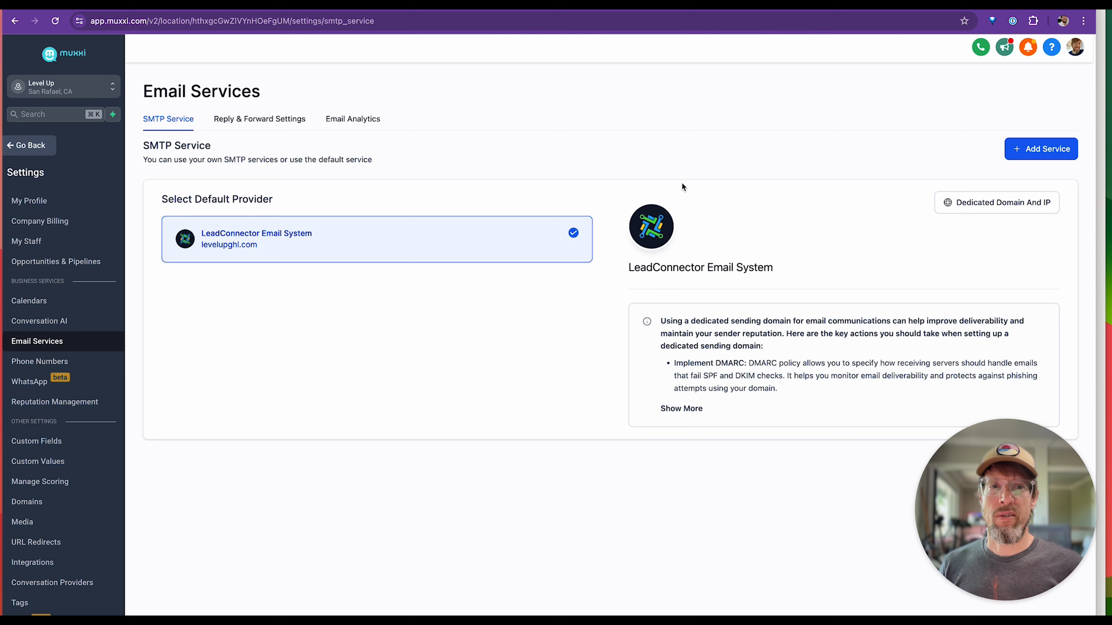
{"action": "left_click", "coordinate": [975, 204]}
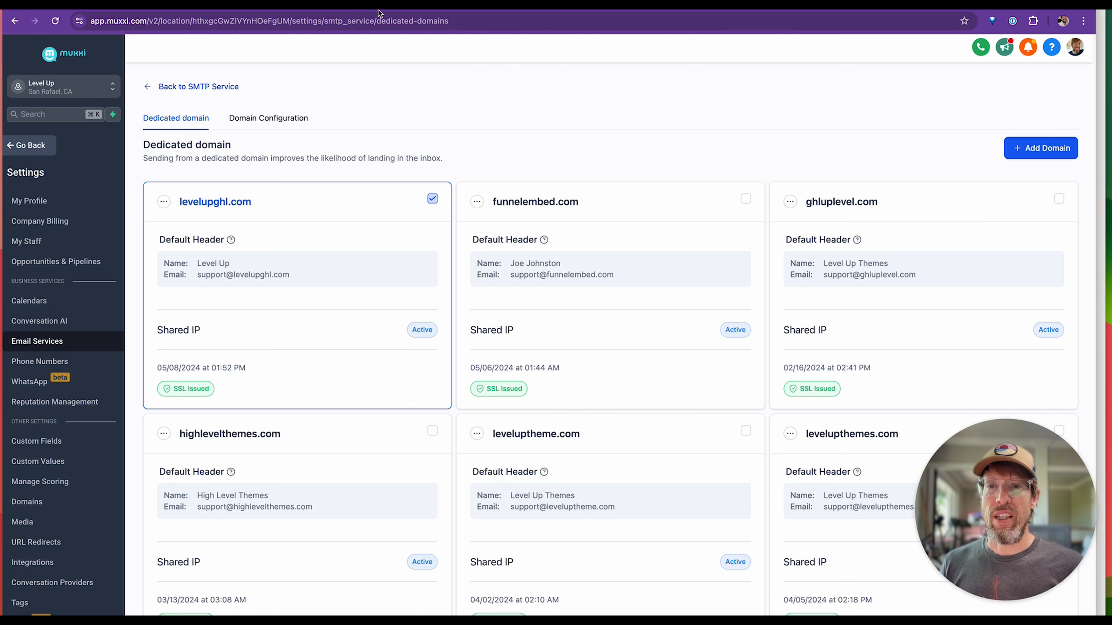
Switch to Cloudflare and examine the DNS records of levelupghl.com.
{"action": "key", "text": "super+Tab"}
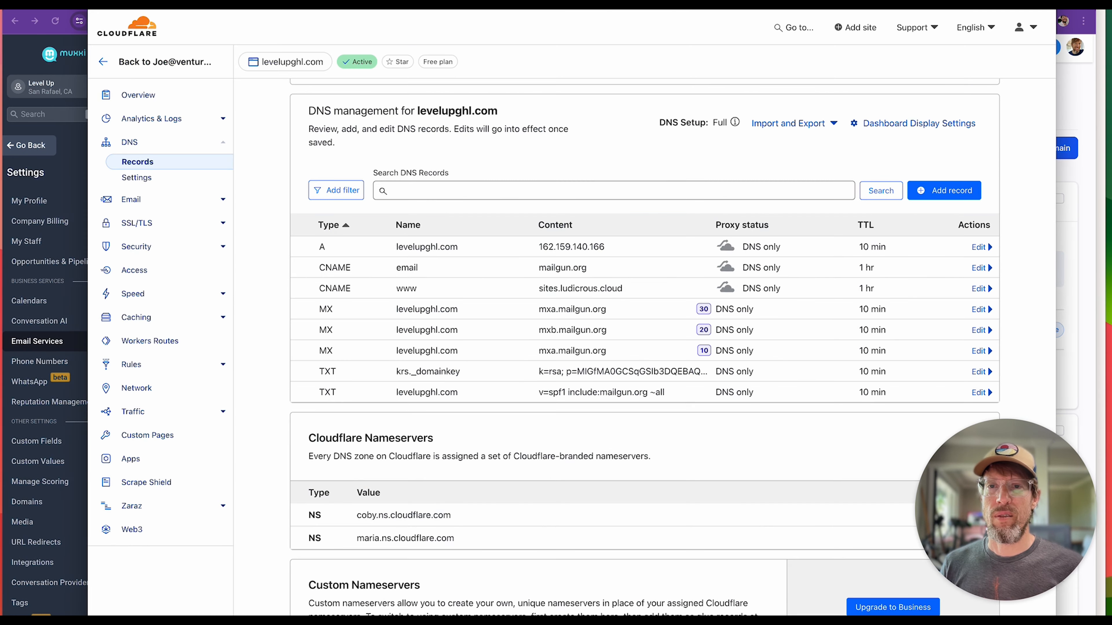
{"action": "scroll", "coordinate": [465, 229], "scroll_direction": "up", "scroll_amount": 1}
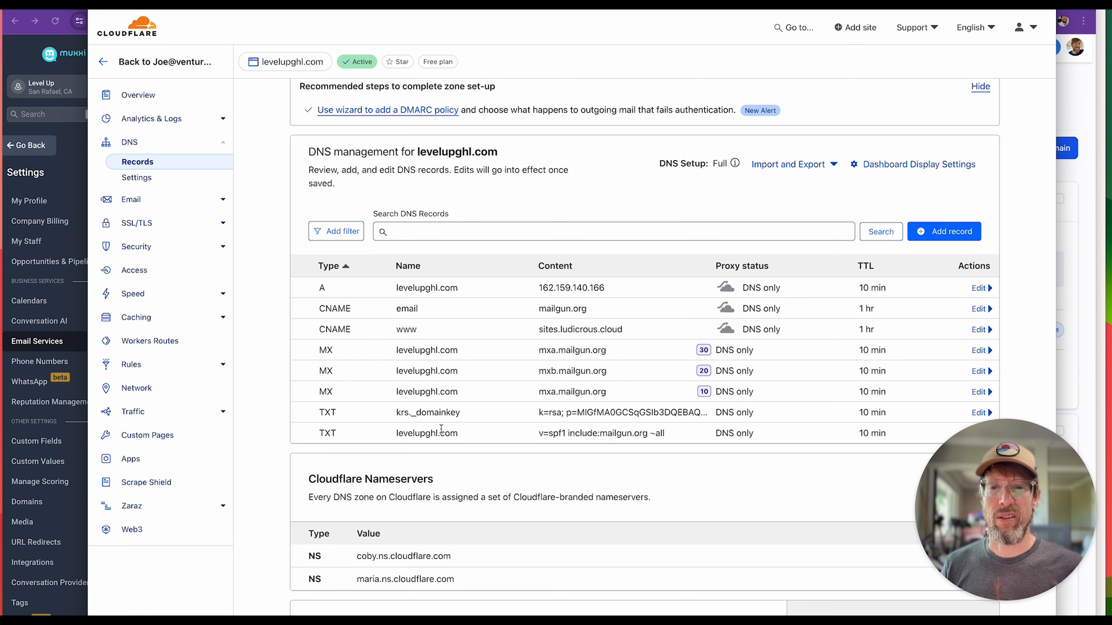
{"action": "scroll", "coordinate": [455, 436], "scroll_direction": "down", "scroll_amount": 1}
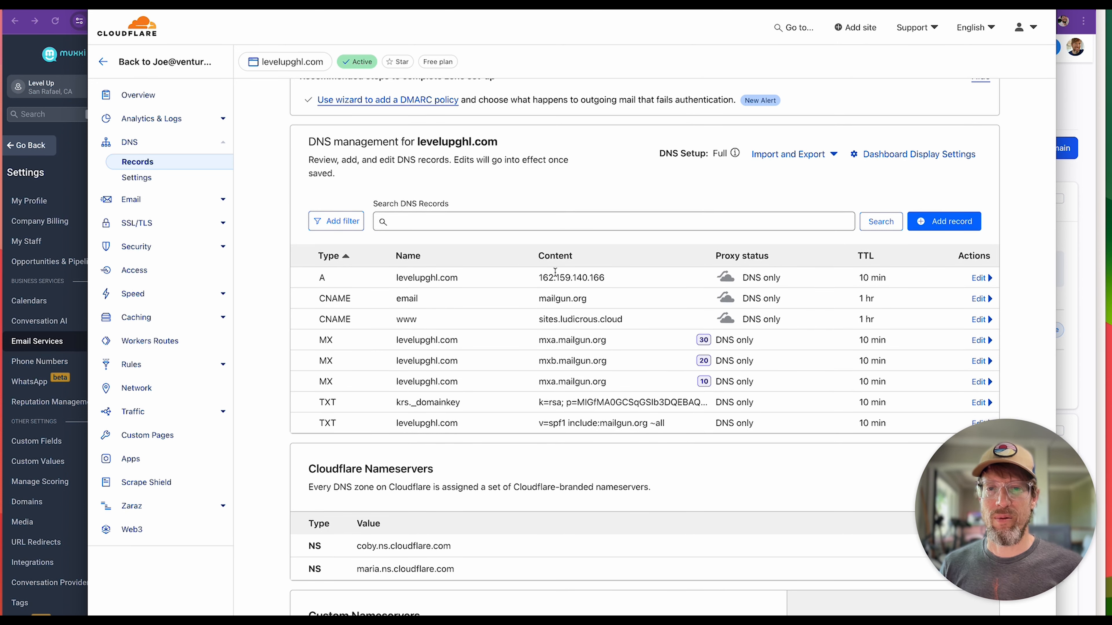
{"action": "scroll", "coordinate": [558, 256], "scroll_direction": "up", "scroll_amount": 2}
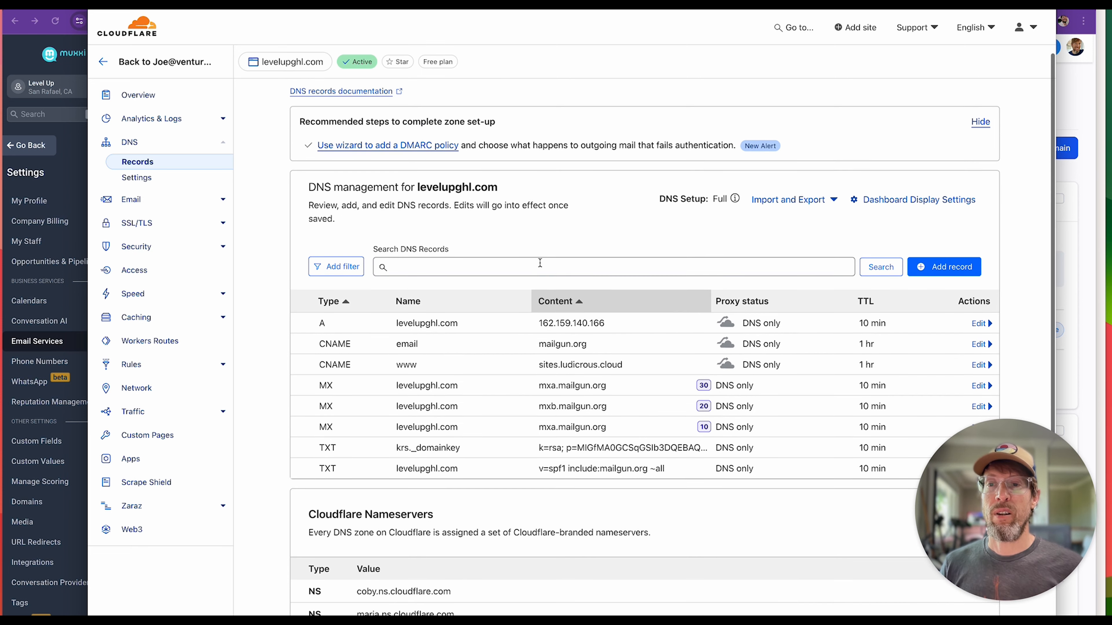
Enable DMARC Management for levelupghl.com in its Cloudflare email settings and add the DMARC record.
{"action": "left_click", "coordinate": [141, 199]}
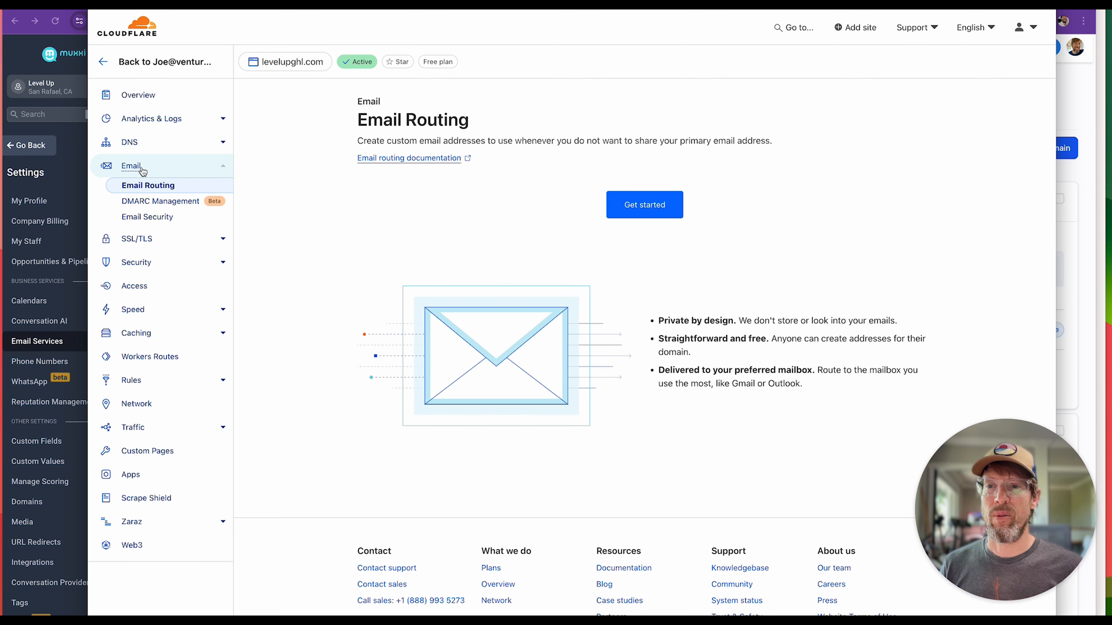
{"action": "left_click", "coordinate": [142, 203]}
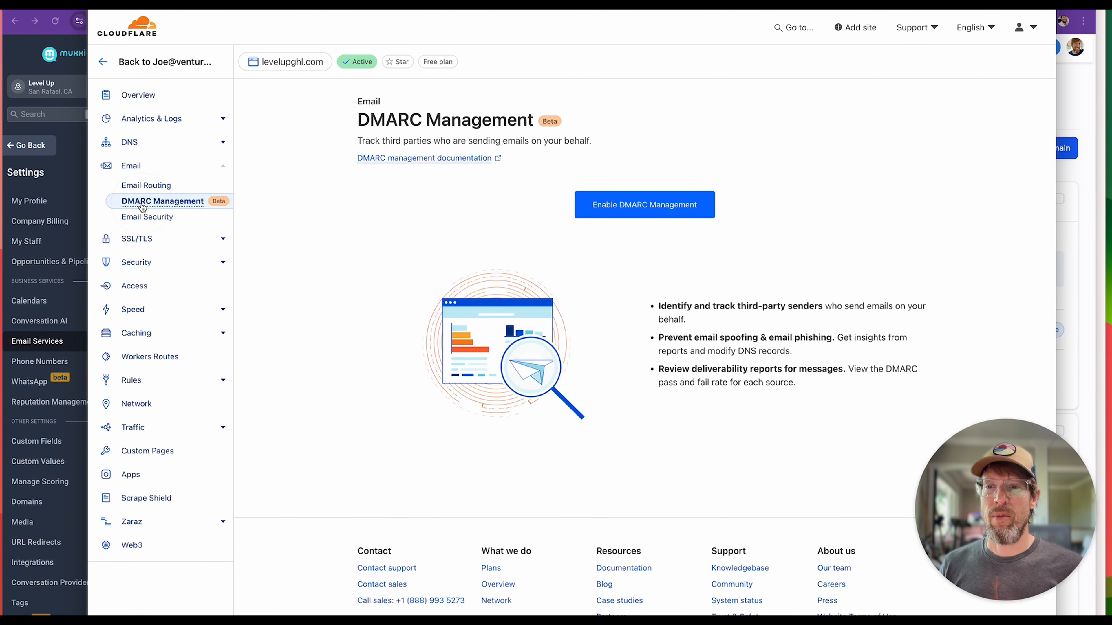
{"action": "left_click", "coordinate": [643, 202]}
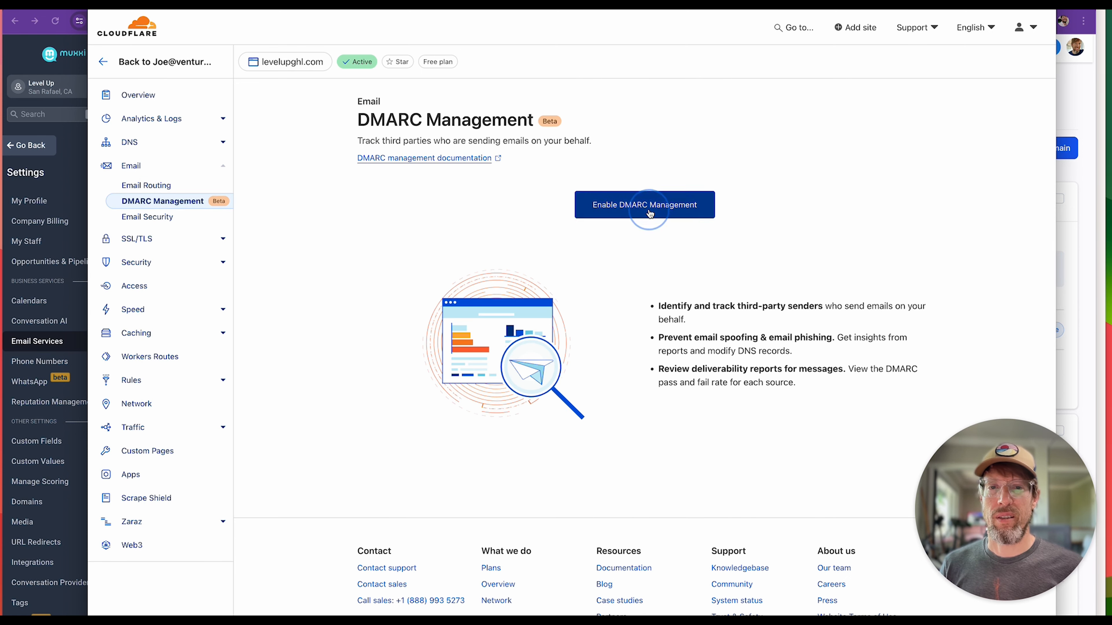
{"action": "left_click", "coordinate": [307, 387]}
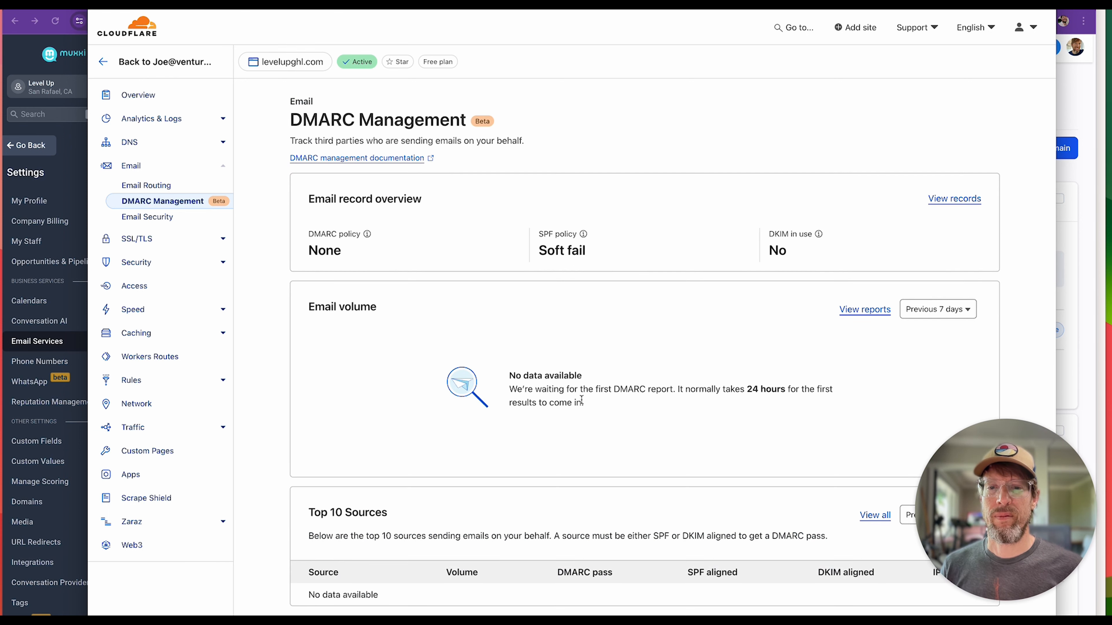
Review the DMARC Management overview and check the _dmarc TXT entry among the DNS records of levelupghl.com.
{"action": "scroll", "coordinate": [582, 404], "scroll_direction": "down", "scroll_amount": 2}
{"action": "scroll", "coordinate": [582, 403], "scroll_direction": "down", "scroll_amount": 3}
{"action": "scroll", "coordinate": [583, 397], "scroll_direction": "up", "scroll_amount": 5}
{"action": "left_click", "coordinate": [137, 144]}
{"action": "scroll", "coordinate": [514, 372], "scroll_direction": "down", "scroll_amount": 2}
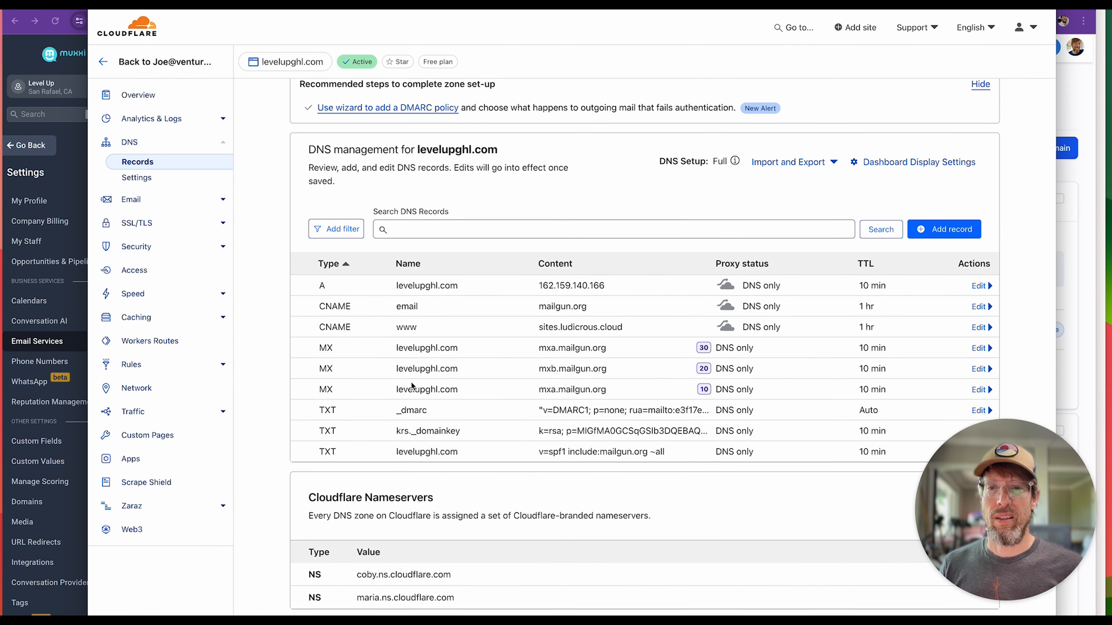
{"action": "scroll", "coordinate": [422, 383], "scroll_direction": "down", "scroll_amount": 1}
{"action": "left_click_drag", "start_coordinate": [396, 383], "coordinate": [670, 383]}
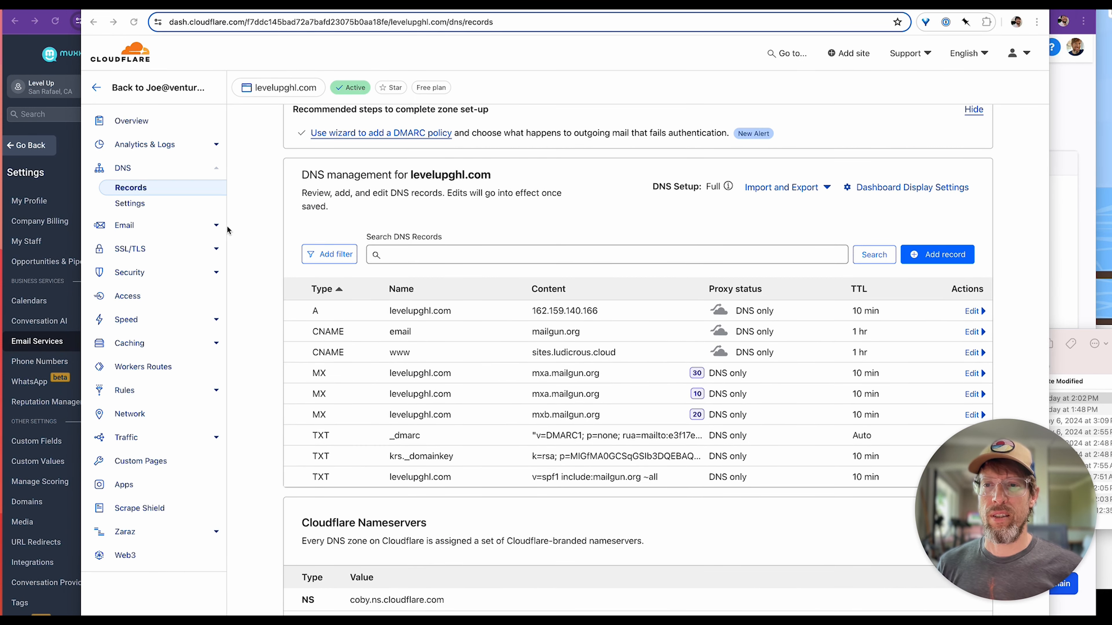
Examine the DMARC Management page of levelupghl.com, including the email record overview, email volume and top sources.
{"action": "left_click", "coordinate": [126, 227]}
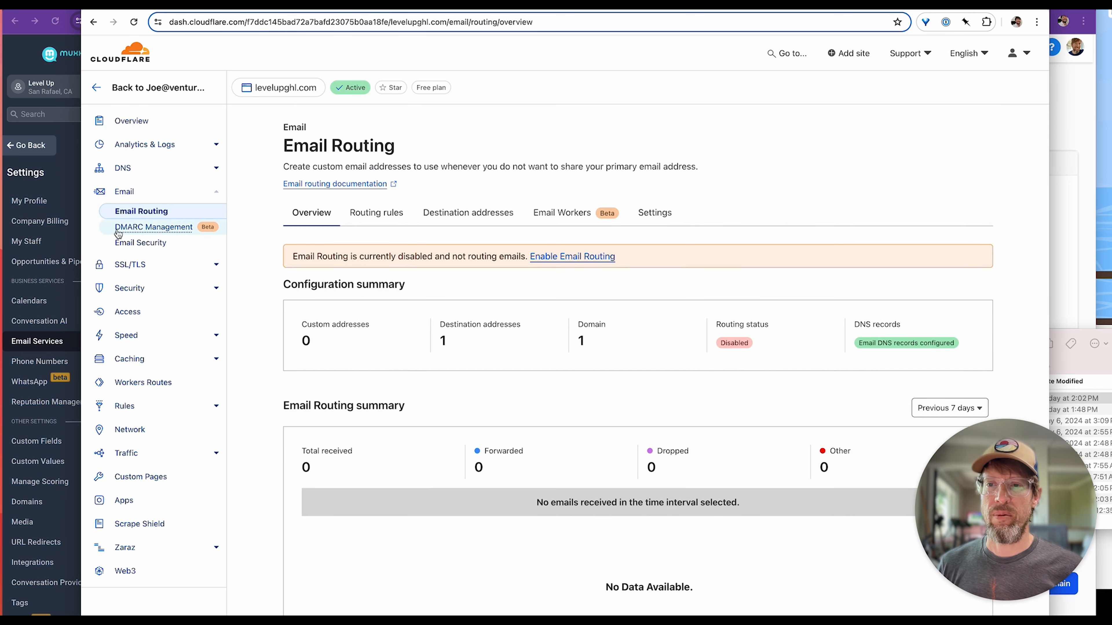
{"action": "left_click", "coordinate": [152, 228]}
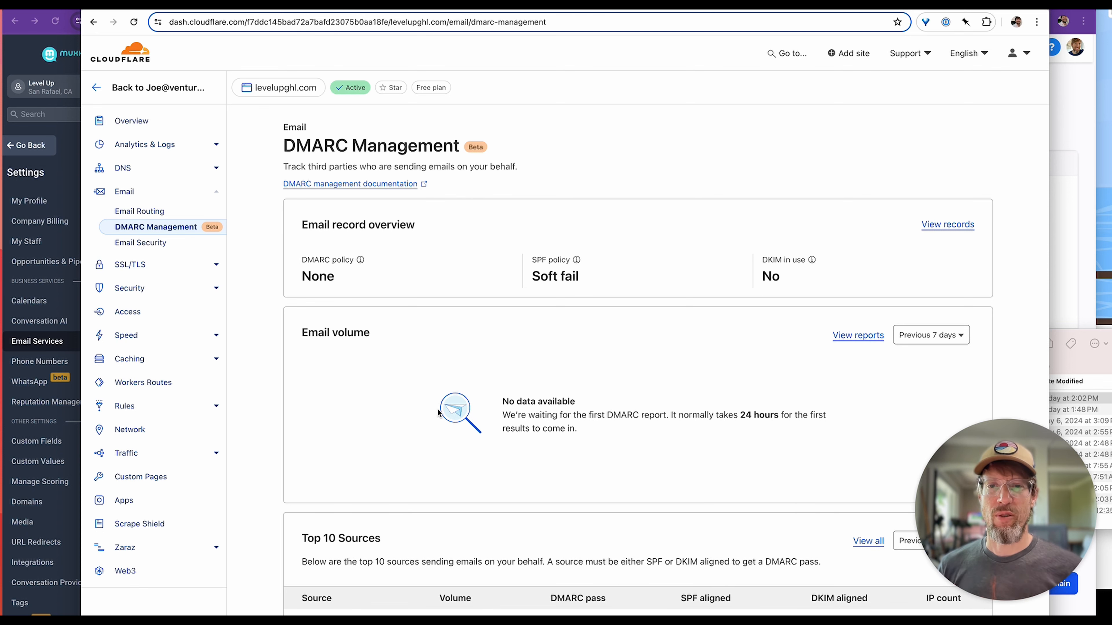
{"action": "scroll", "coordinate": [430, 372], "scroll_direction": "down", "scroll_amount": 3}
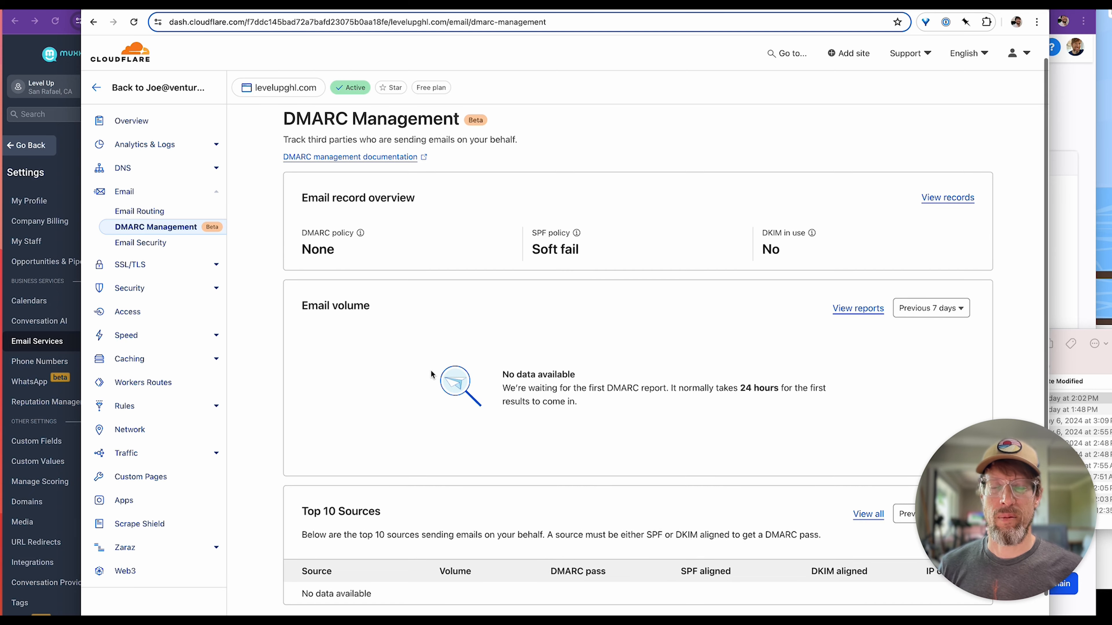
{"action": "scroll", "coordinate": [431, 372], "scroll_direction": "up", "scroll_amount": 1}
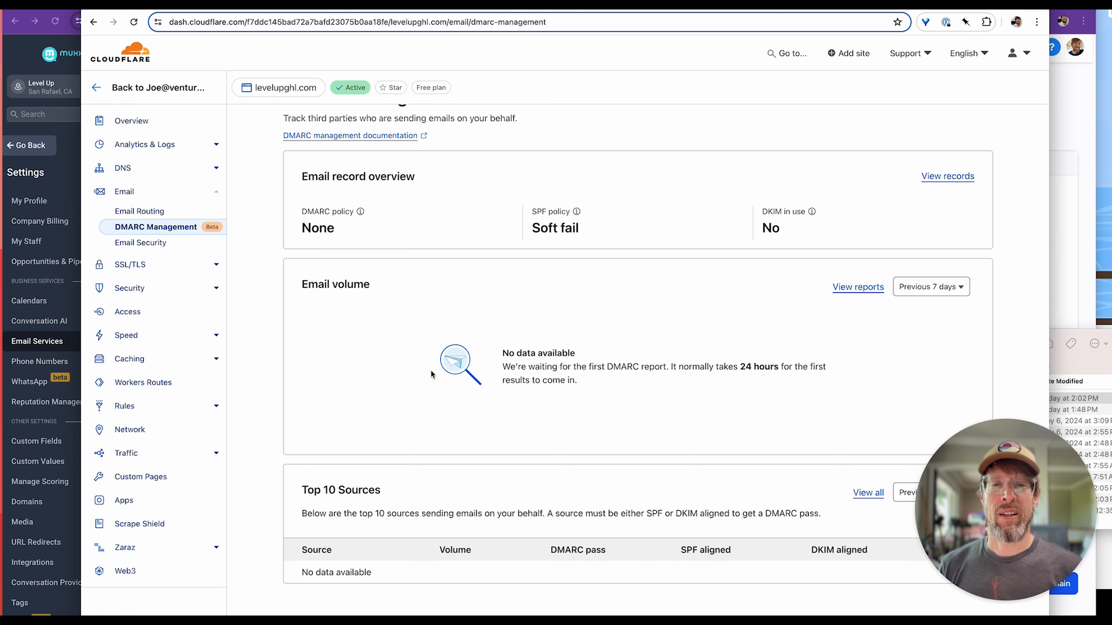
{"action": "scroll", "coordinate": [562, 412], "scroll_direction": "down", "scroll_amount": 1}
{"action": "scroll", "coordinate": [539, 394], "scroll_direction": "up", "scroll_amount": 2}
{"action": "scroll", "coordinate": [521, 370], "scroll_direction": "up", "scroll_amount": 1}
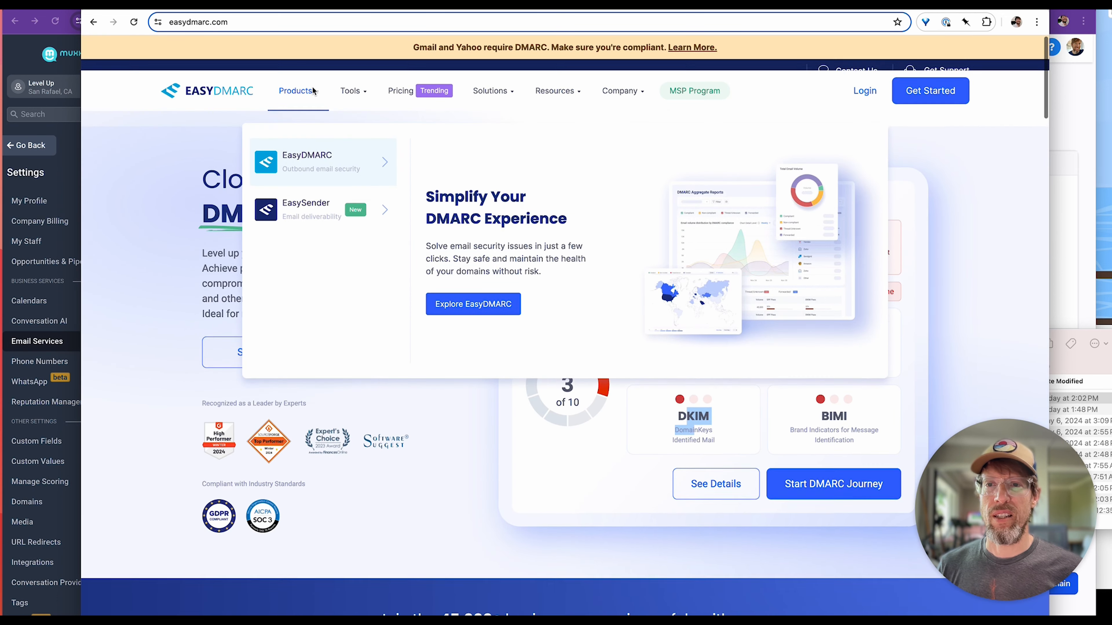
Switch to EasyDMARC, run a fresh security scan of levelupghl.com and review its DMARC, SPF, DKIM and BIMI ratings.
{"action": "key", "text": "alt+Left"}
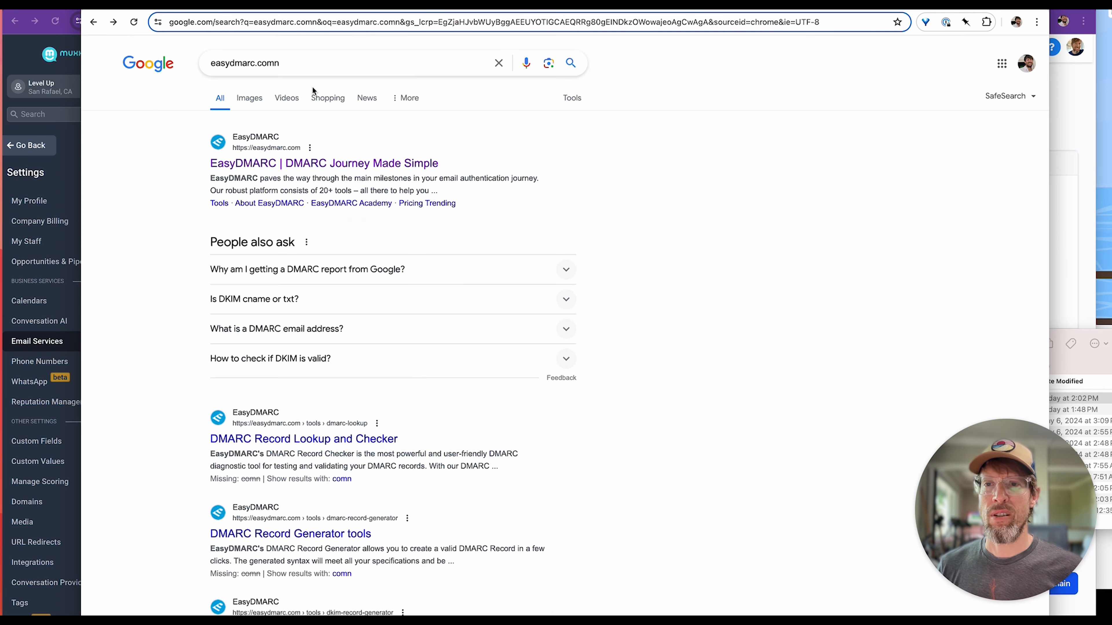
{"action": "left_click", "coordinate": [269, 166]}
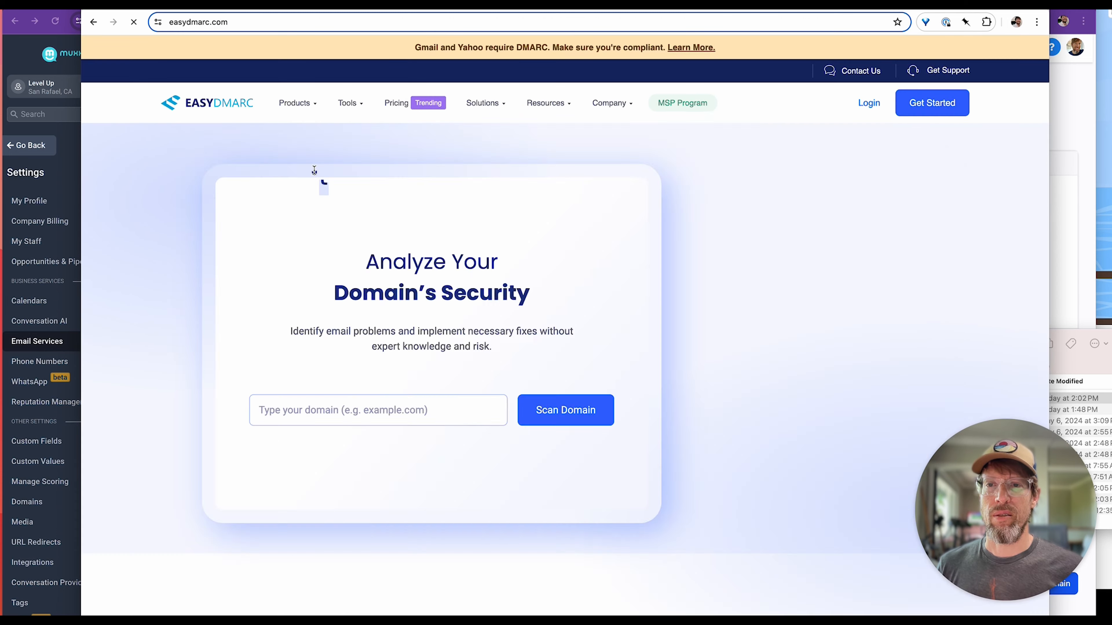
{"action": "left_click", "coordinate": [574, 413]}
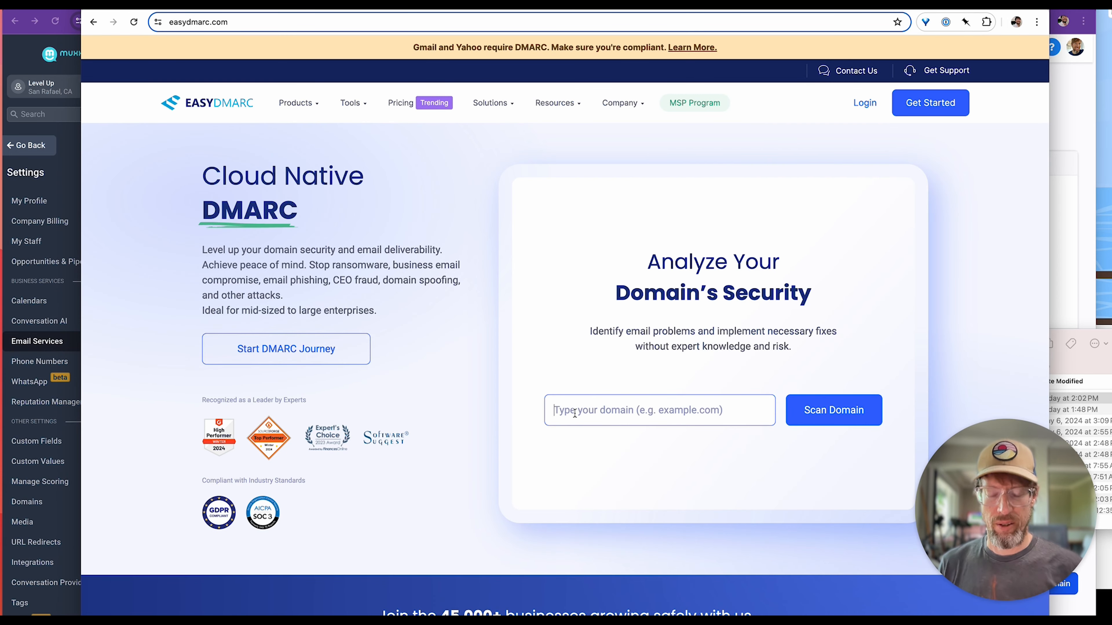
{"action": "type", "text": "levelu"}
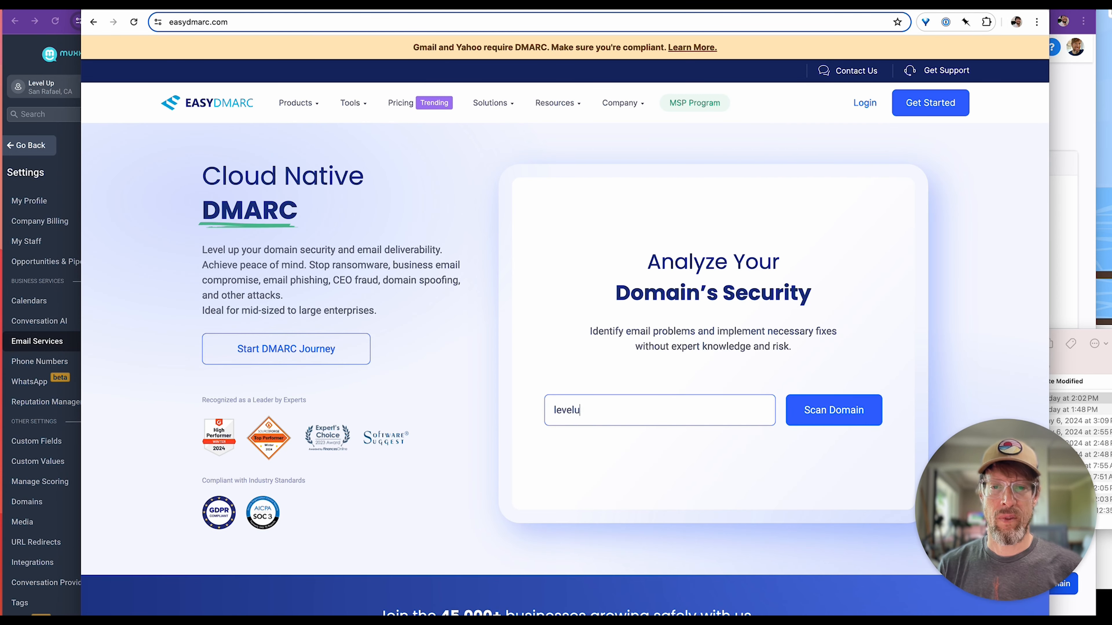
{"action": "type", "text": "pghl.com"}
{"action": "left_click", "coordinate": [801, 411]}
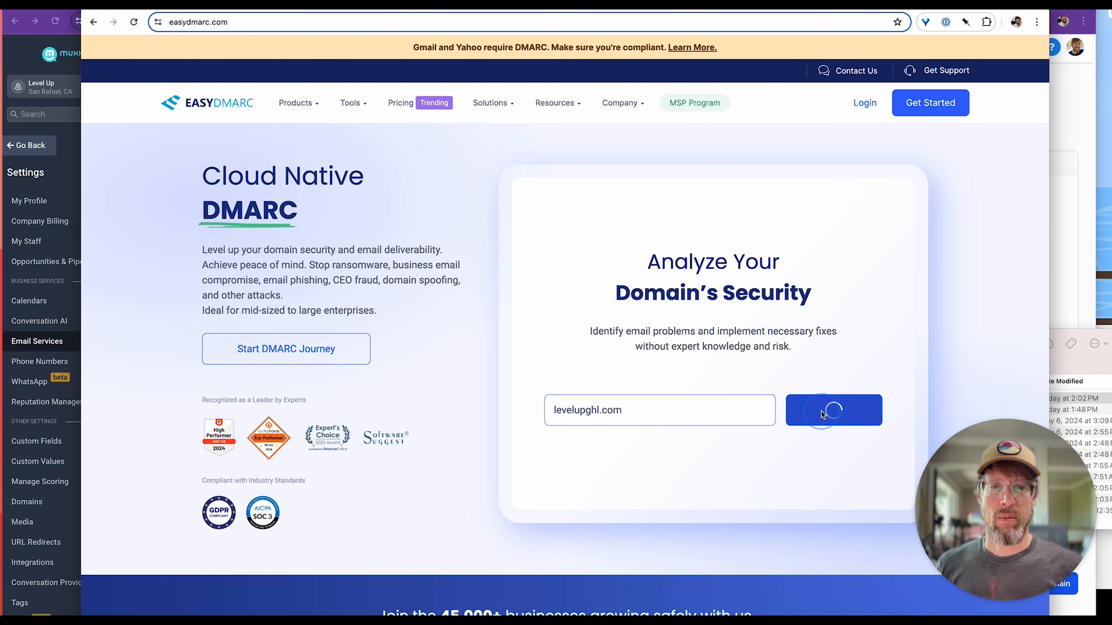
{"action": "scroll", "coordinate": [488, 433], "scroll_direction": "down", "scroll_amount": 5}
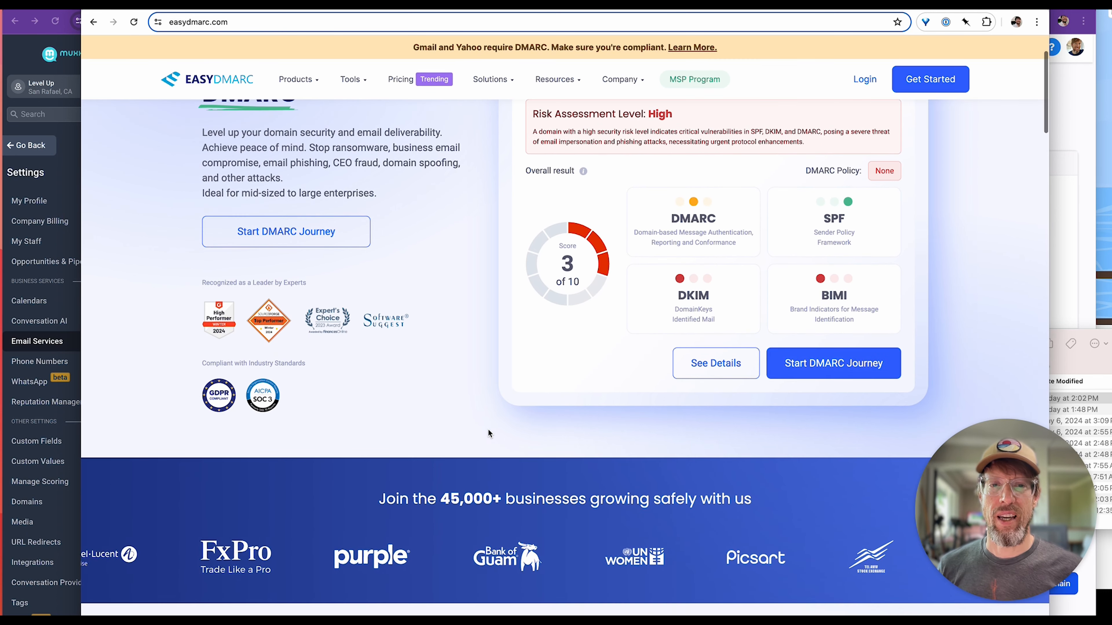
{"action": "scroll", "coordinate": [603, 292], "scroll_direction": "up", "scroll_amount": 2}
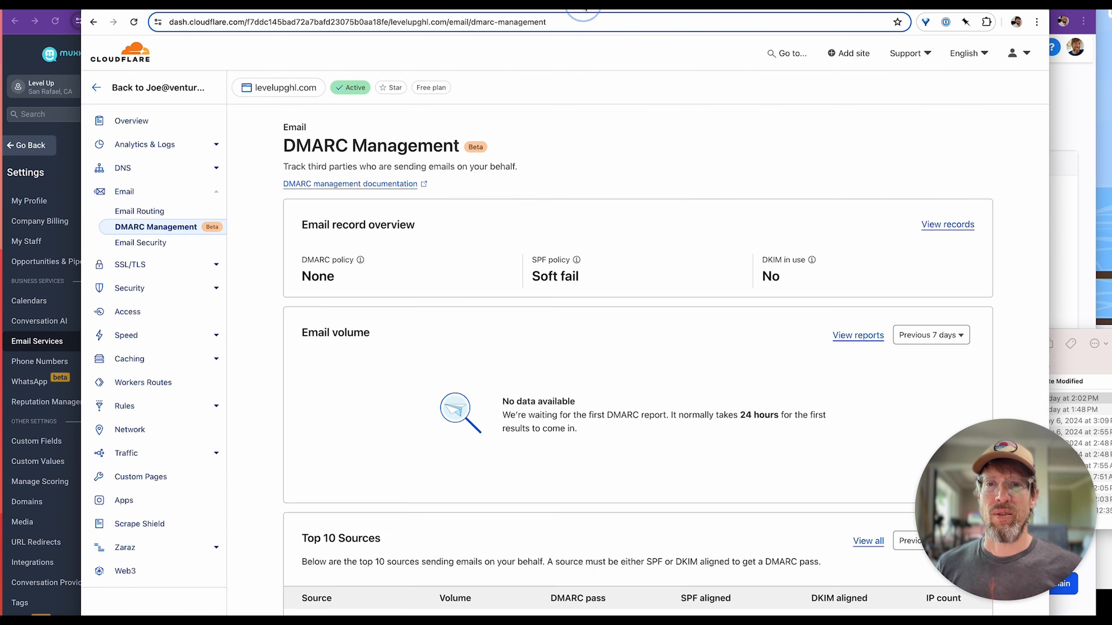
Return to Cloudflare's DNS records for levelupghl.com and check the email CNAME target and the krs._domainkey TXT name for the DKIM selector.
{"action": "left_click", "coordinate": [163, 172]}
{"action": "scroll", "coordinate": [809, 285], "scroll_direction": "down", "scroll_amount": 5}
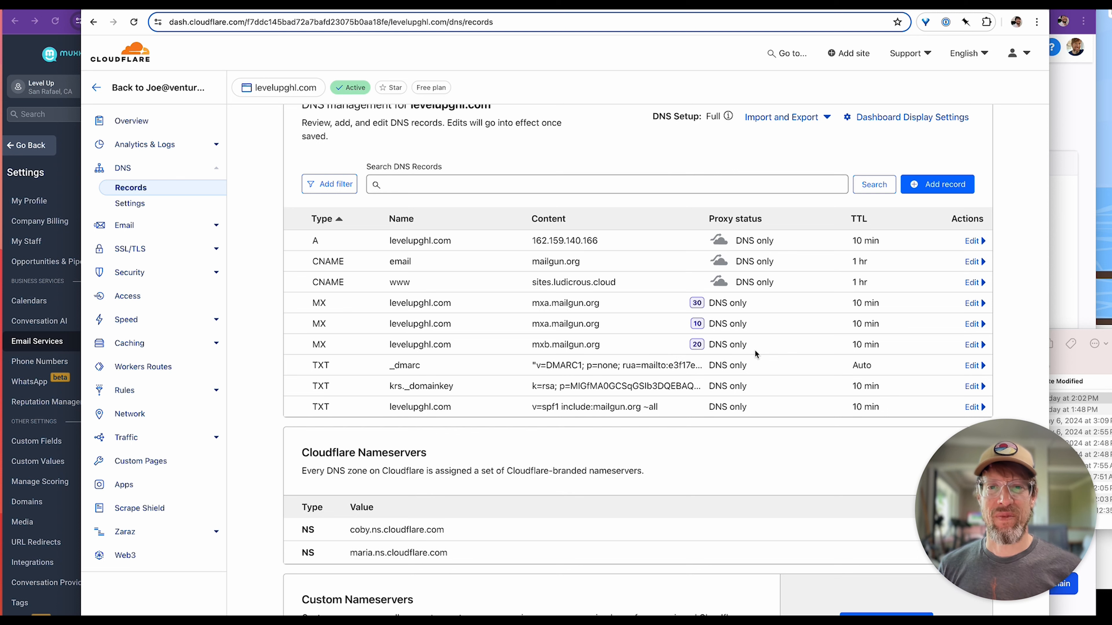
{"action": "left_click_drag", "start_coordinate": [530, 262], "coordinate": [593, 265]}
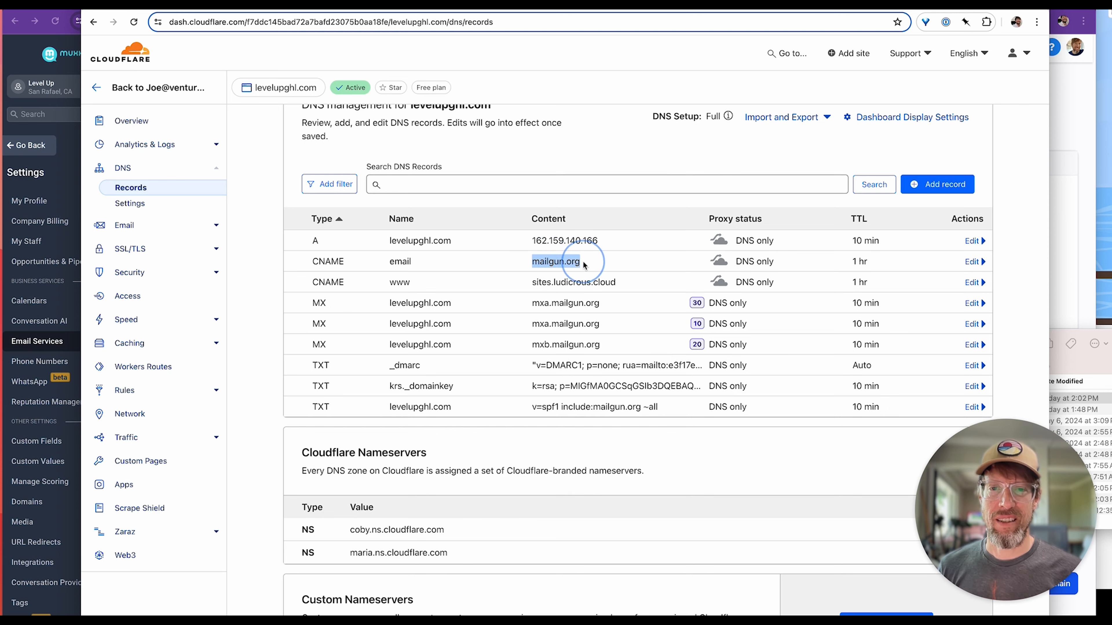
{"action": "left_click", "coordinate": [371, 397]}
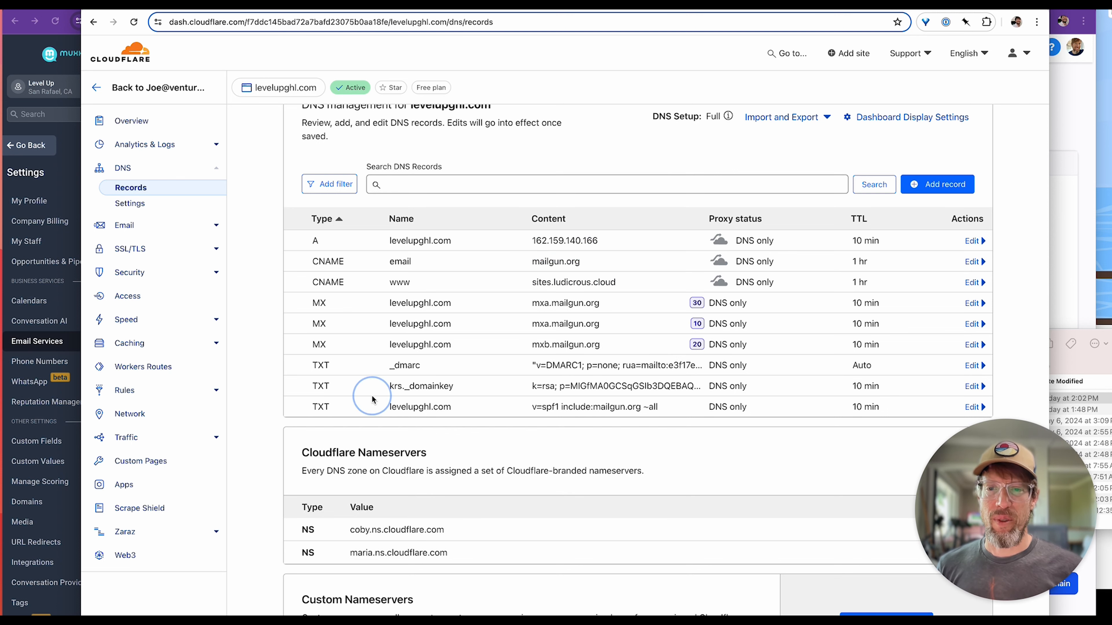
{"action": "left_click_drag", "start_coordinate": [390, 388], "coordinate": [489, 390]}
{"action": "left_click", "coordinate": [435, 386]}
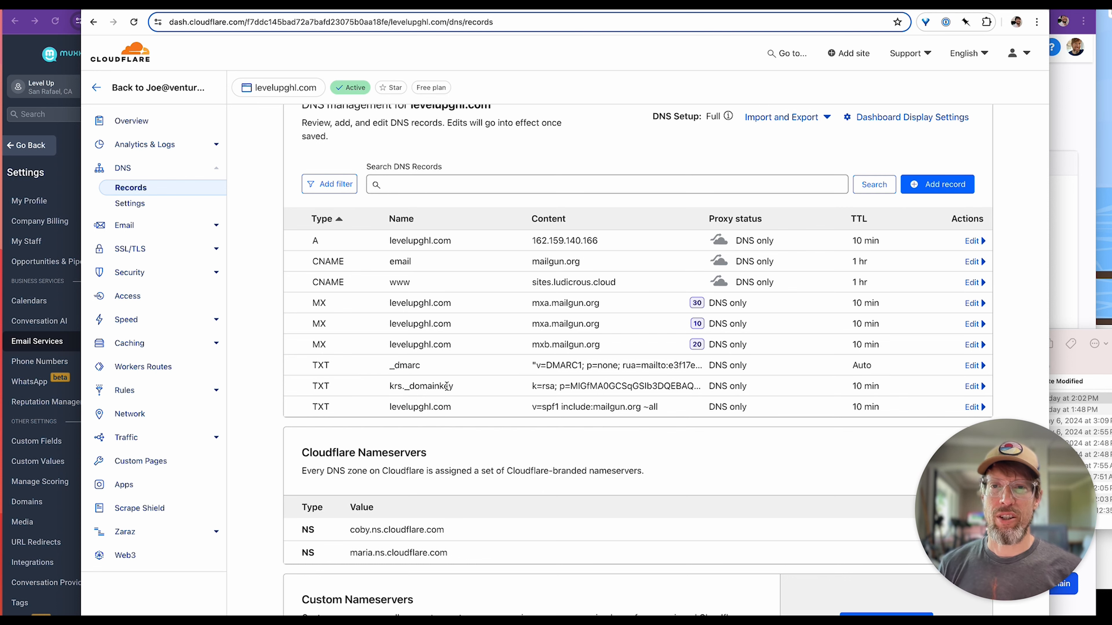
{"action": "left_click_drag", "start_coordinate": [390, 387], "coordinate": [424, 386]}
{"action": "left_click", "coordinate": [423, 387]}
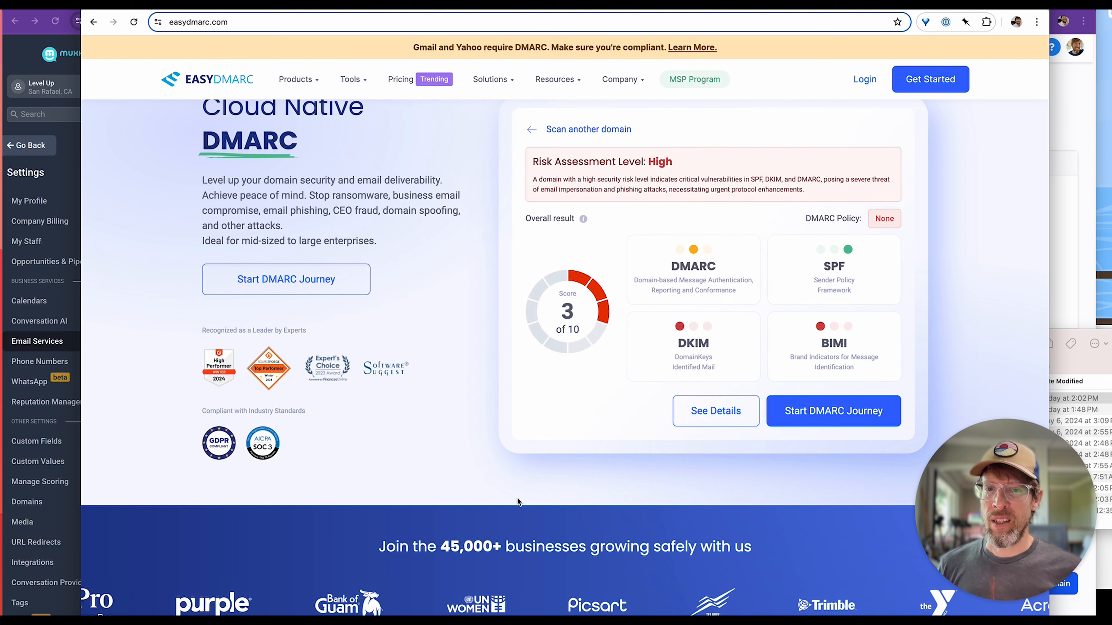
Switch to EasyDMARC and examine the detailed Domain Scanner results for levelupghl.com.
{"action": "scroll", "coordinate": [472, 262], "scroll_direction": "up", "scroll_amount": 1}
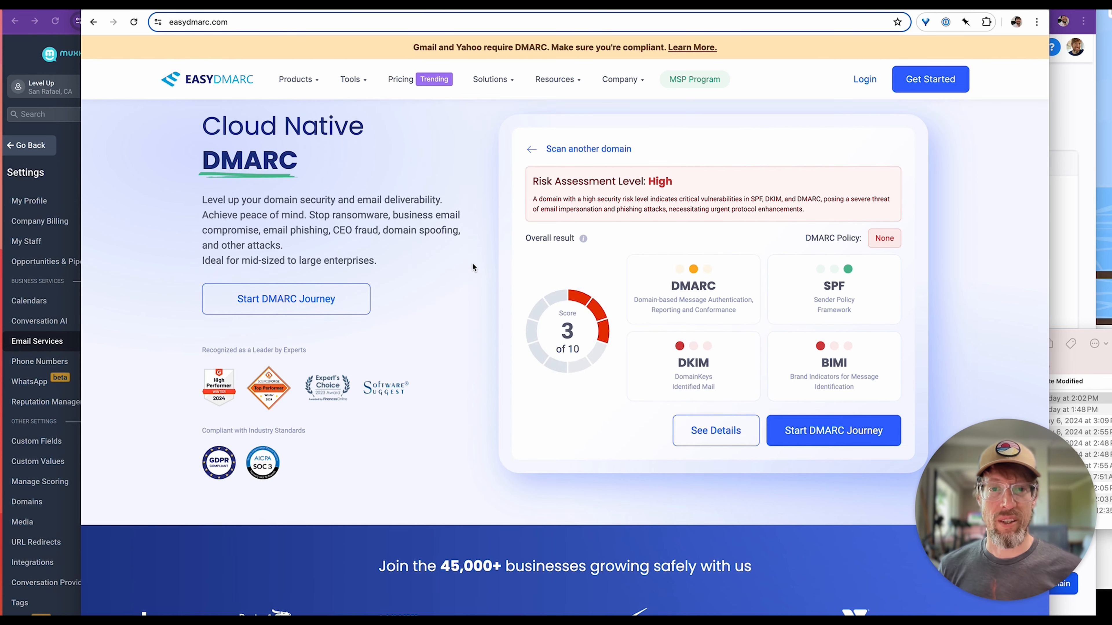
{"action": "scroll", "coordinate": [481, 307], "scroll_direction": "down", "scroll_amount": 1}
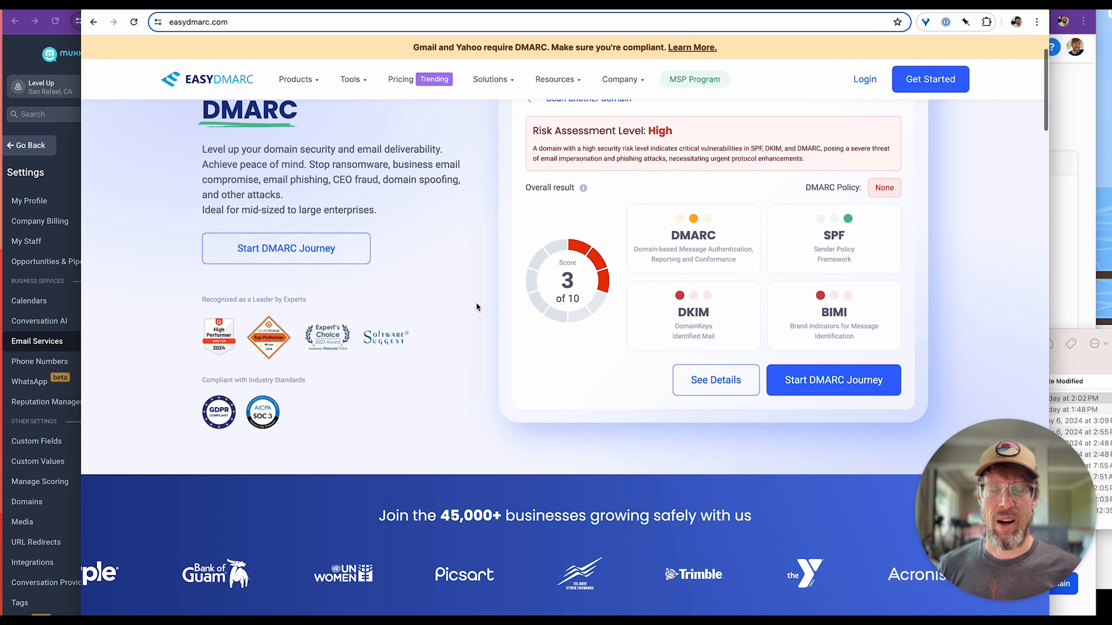
{"action": "left_click", "coordinate": [716, 383]}
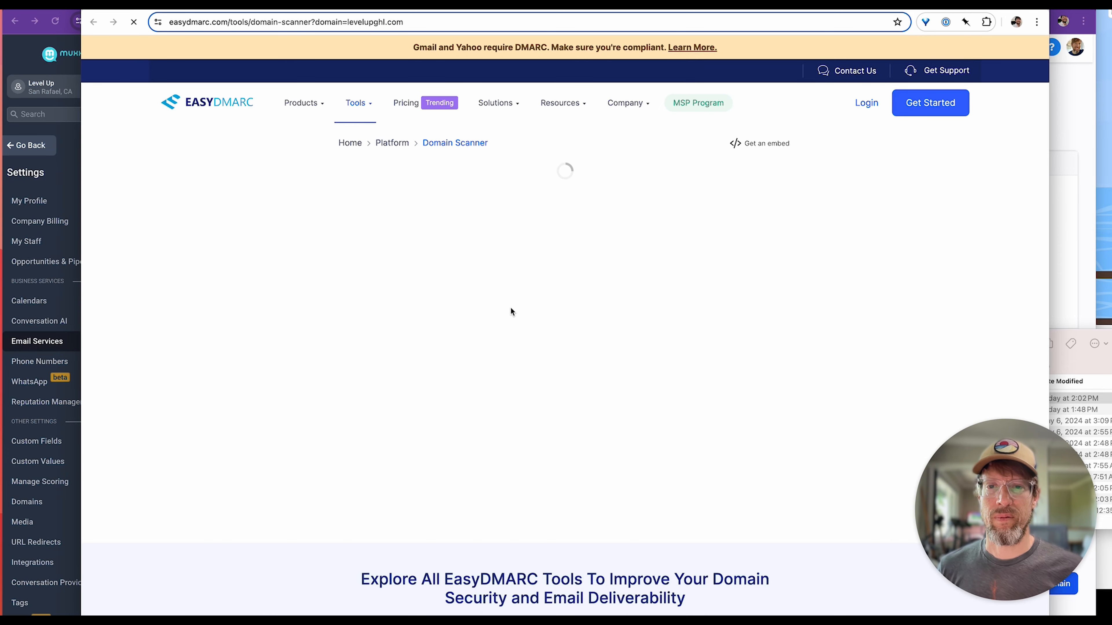
{"action": "scroll", "coordinate": [427, 229], "scroll_direction": "down", "scroll_amount": 3}
{"action": "scroll", "coordinate": [422, 291], "scroll_direction": "up", "scroll_amount": 3}
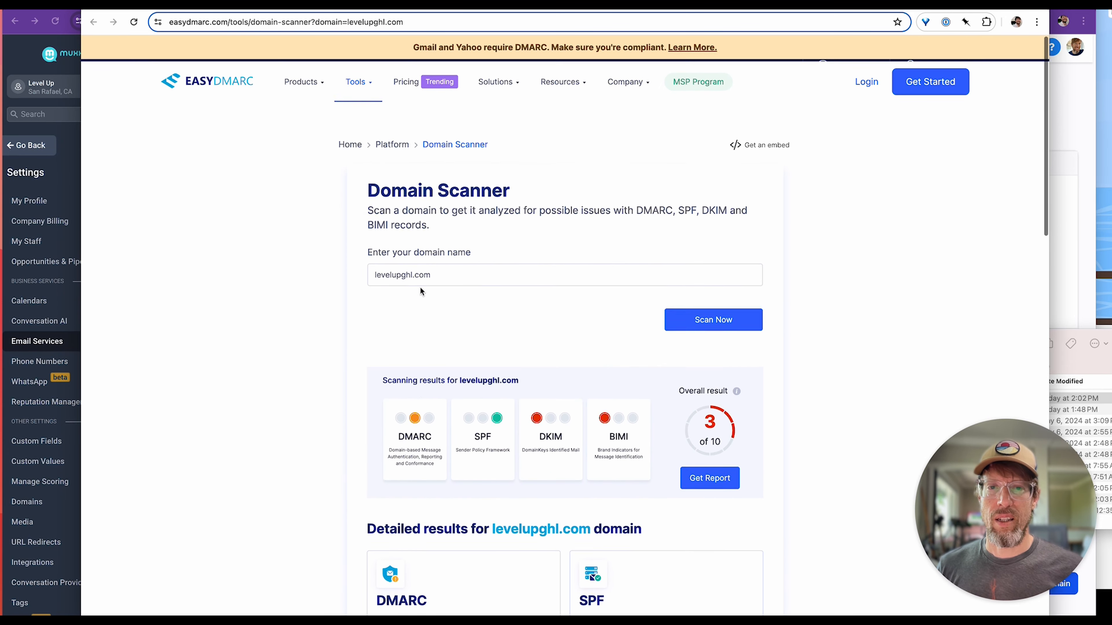
{"action": "scroll", "coordinate": [407, 287], "scroll_direction": "down", "scroll_amount": 4}
{"action": "scroll", "coordinate": [401, 289], "scroll_direction": "up", "scroll_amount": 1}
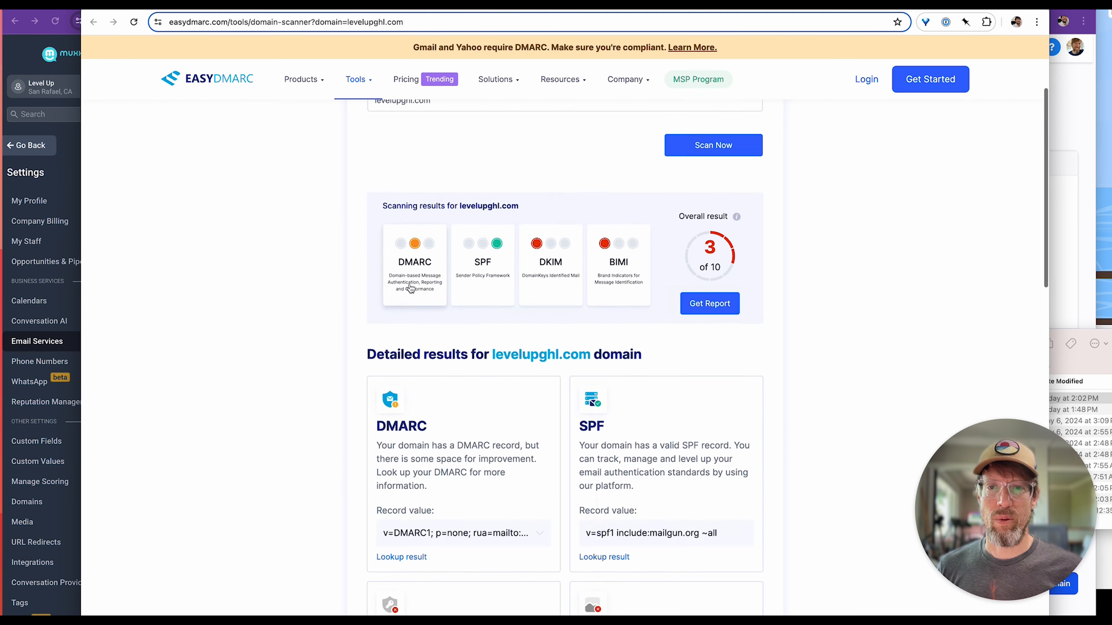
Look up the DKIM record of levelupghl.com with automatic selector detection off and the selector krs, and review the record value.
{"action": "left_click", "coordinate": [551, 264]}
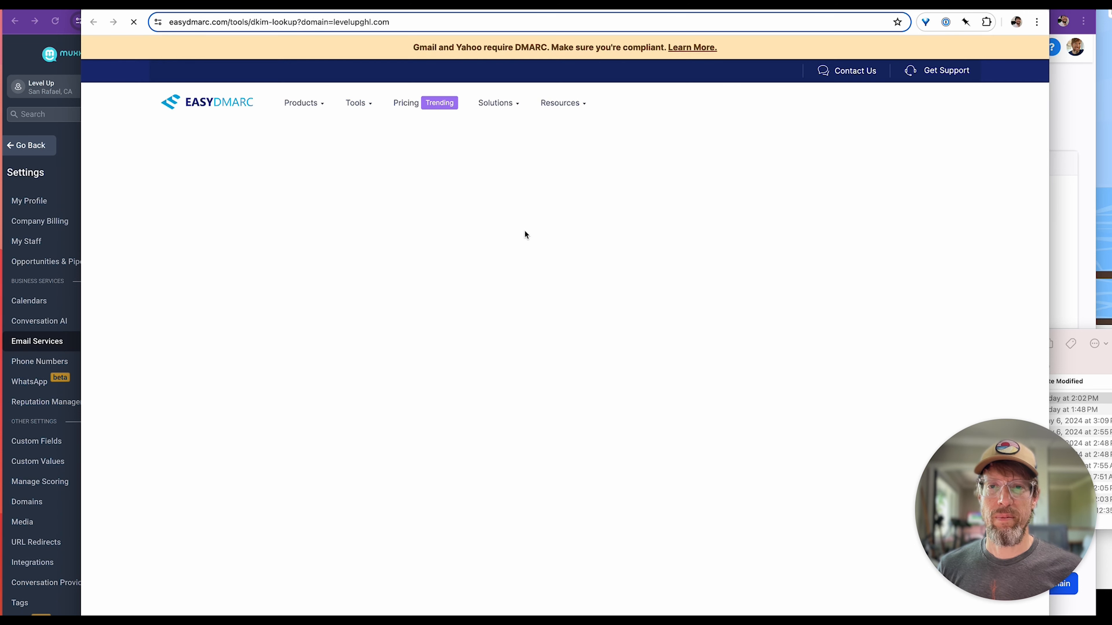
{"action": "scroll", "coordinate": [397, 323], "scroll_direction": "down", "scroll_amount": 2}
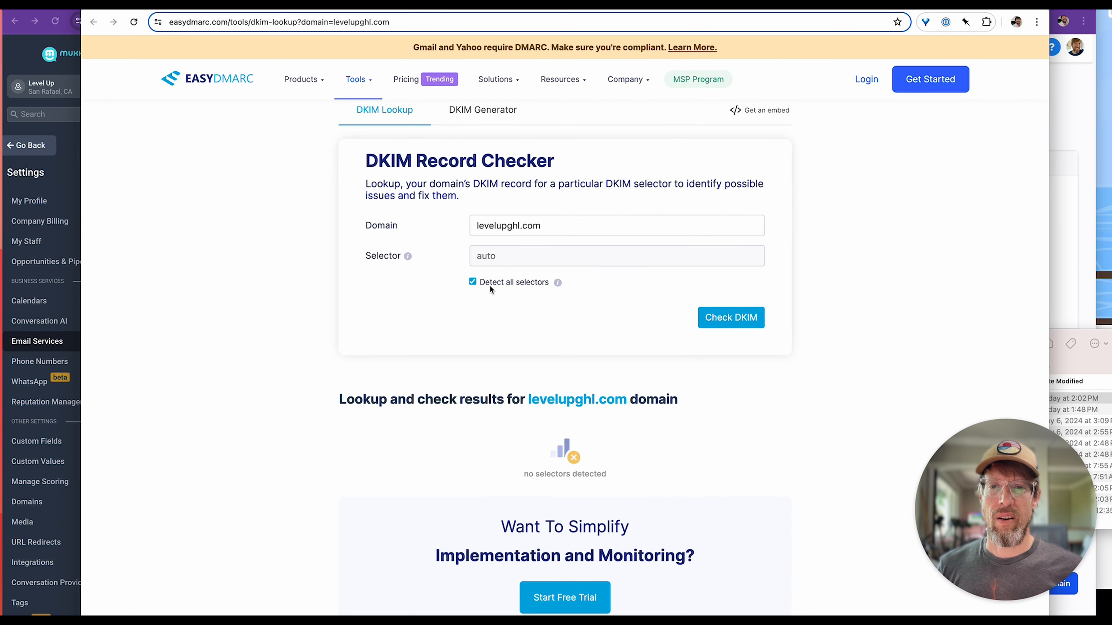
{"action": "left_click", "coordinate": [473, 283]}
{"action": "left_click", "coordinate": [488, 253]}
{"action": "type", "text": "krsw"}
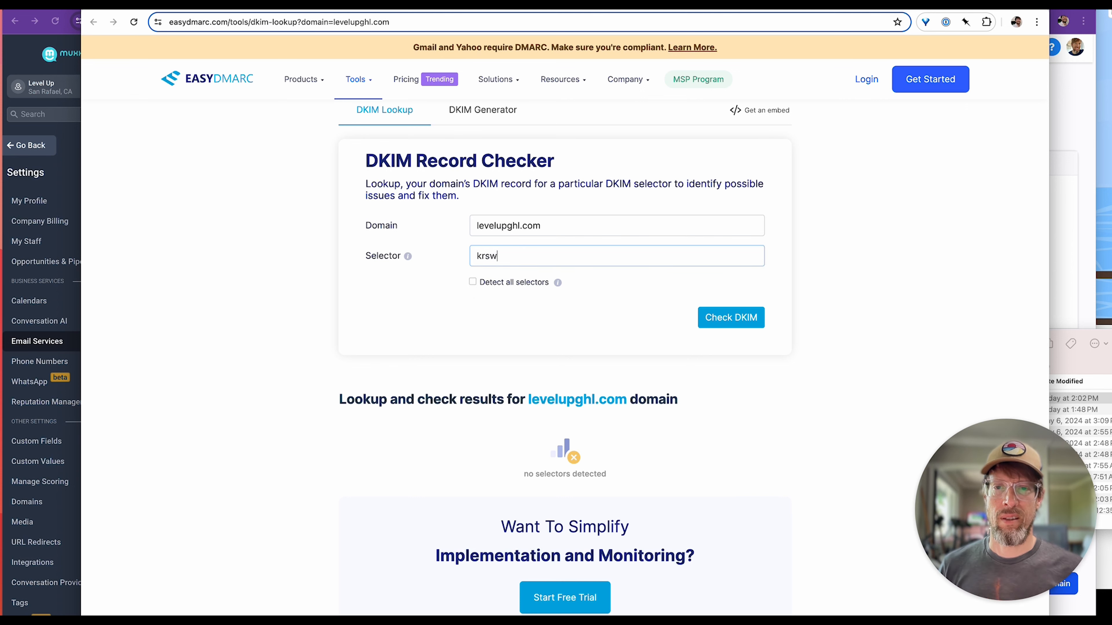
{"action": "left_click", "coordinate": [722, 326]}
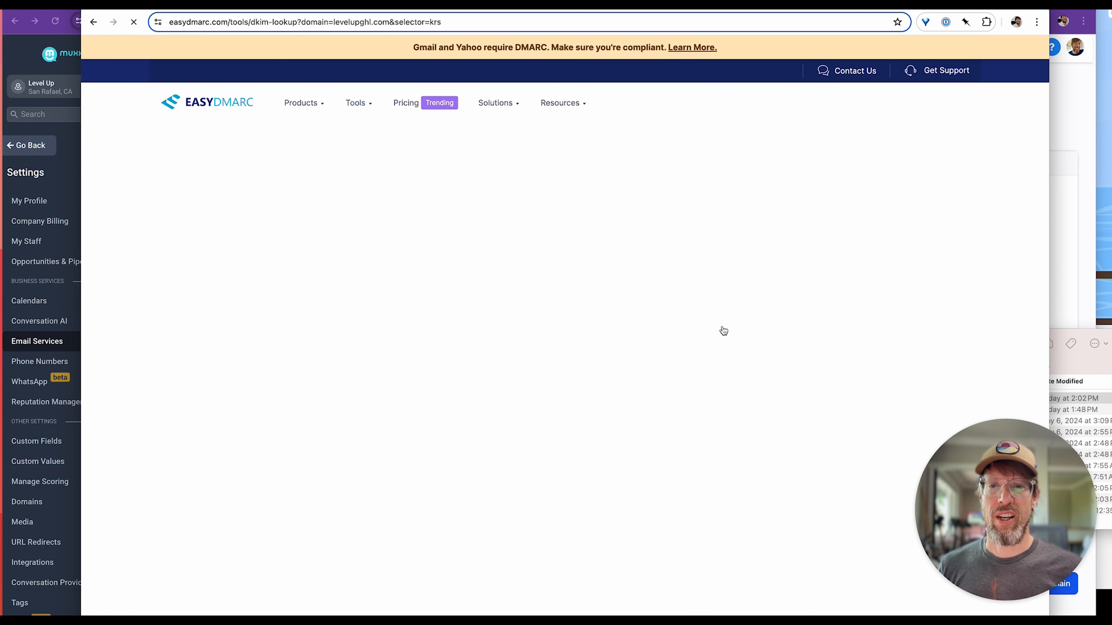
{"action": "scroll", "coordinate": [501, 425], "scroll_direction": "down", "scroll_amount": 5}
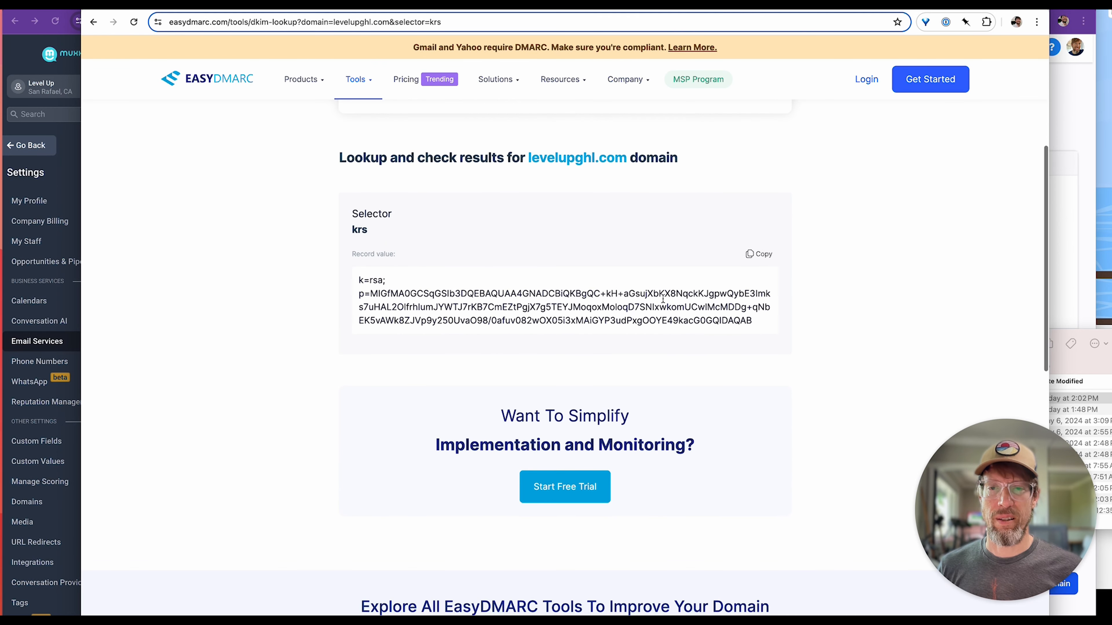
{"action": "scroll", "coordinate": [588, 372], "scroll_direction": "up", "scroll_amount": 1}
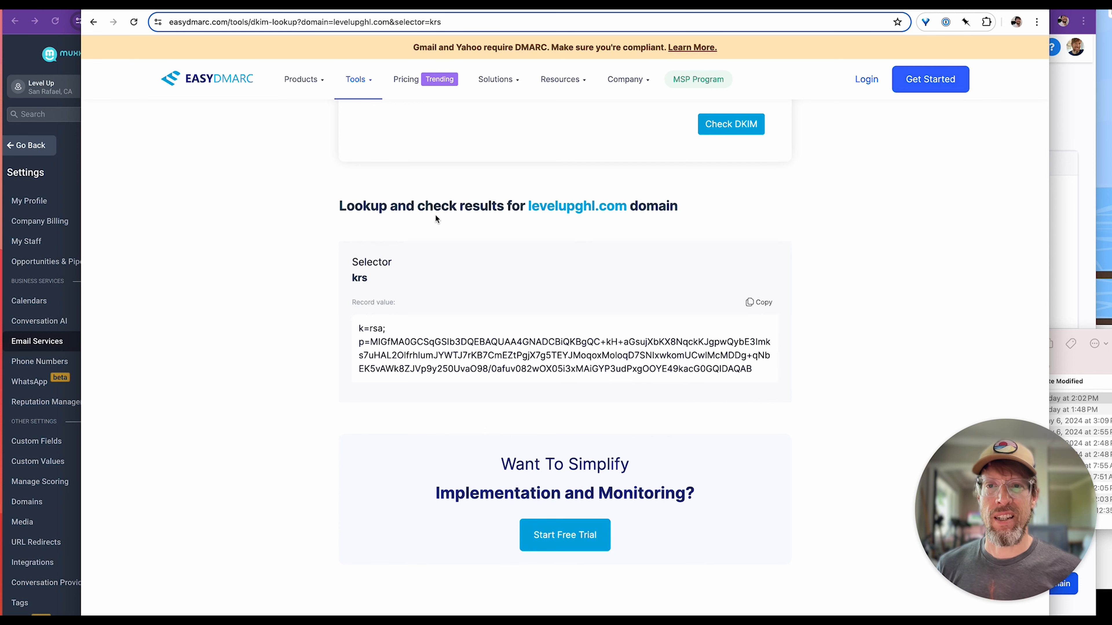
{"action": "scroll", "coordinate": [296, 143], "scroll_direction": "up", "scroll_amount": 1}
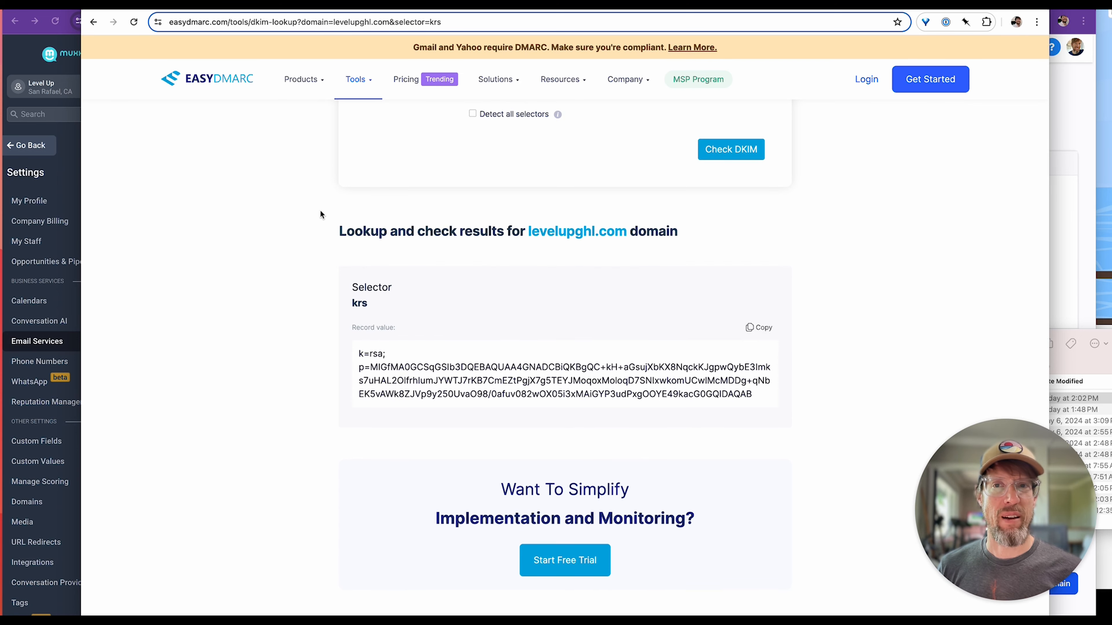
{"action": "scroll", "coordinate": [353, 216], "scroll_direction": "up", "scroll_amount": 1}
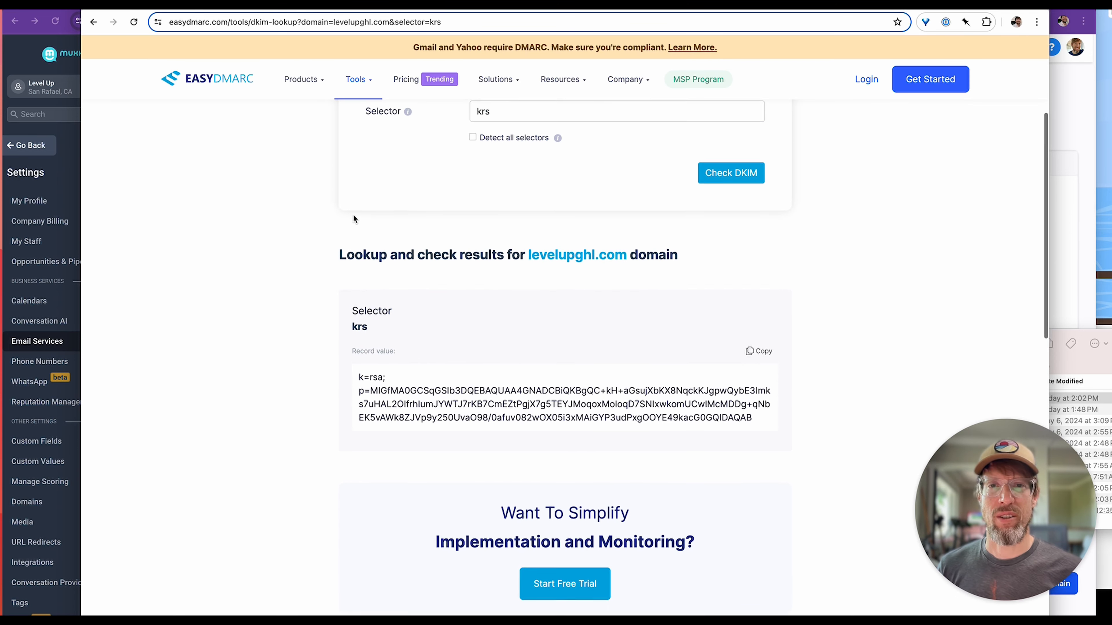
Switch to the email testing sites and look over the Warmup Inbox spam checker before returning to mail-tester.
{"action": "mouse_move", "coordinate": [301, 81]}
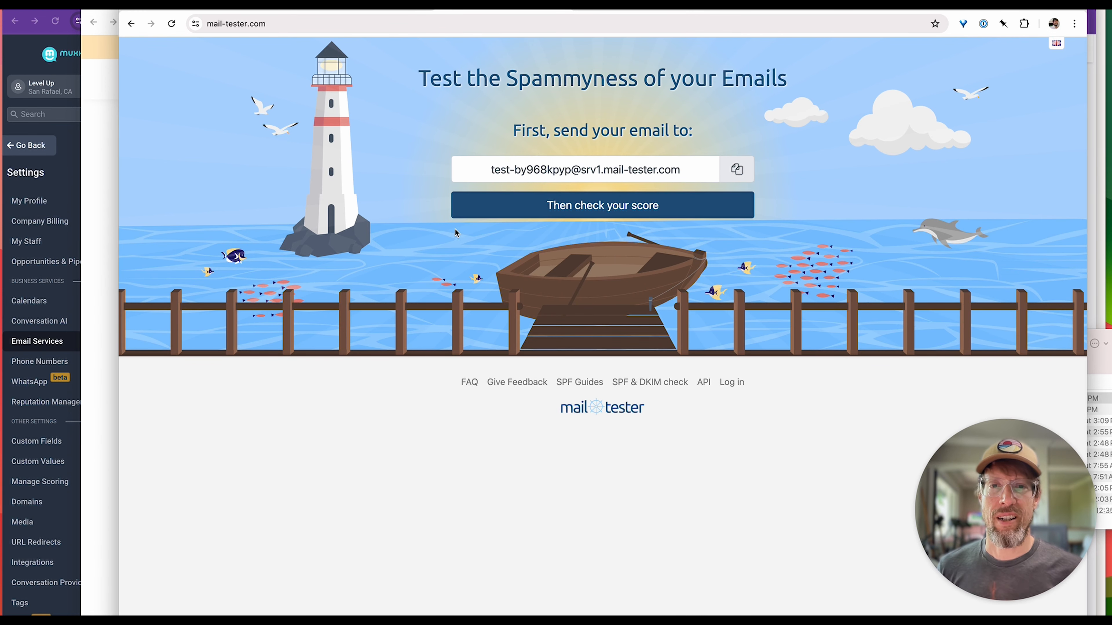
{"action": "left_click", "coordinate": [368, 9]}
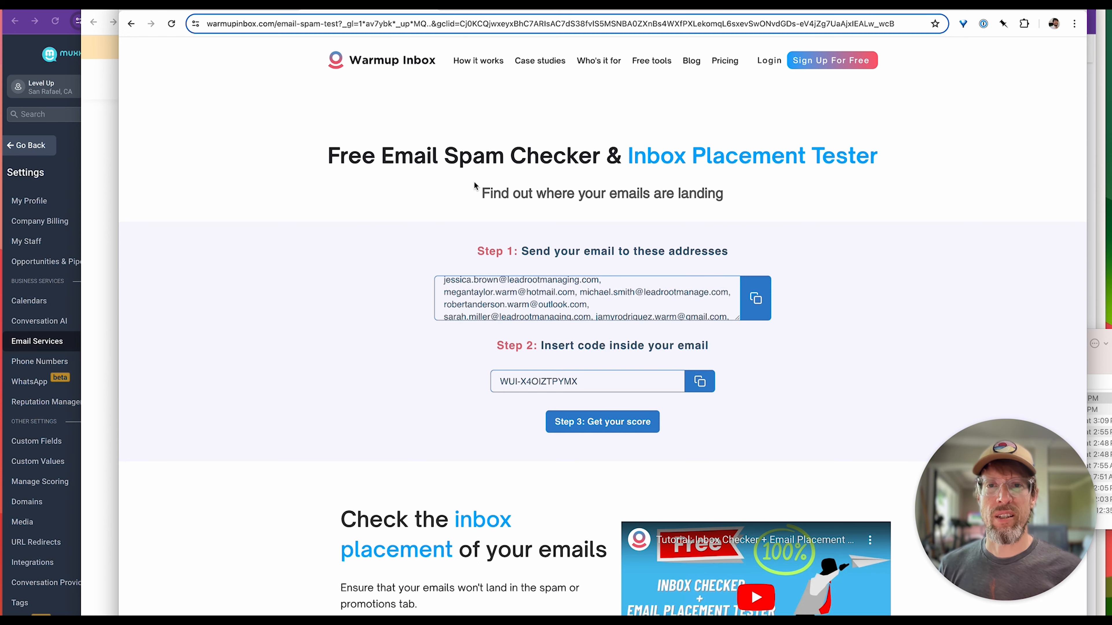
{"action": "left_click", "coordinate": [495, 9]}
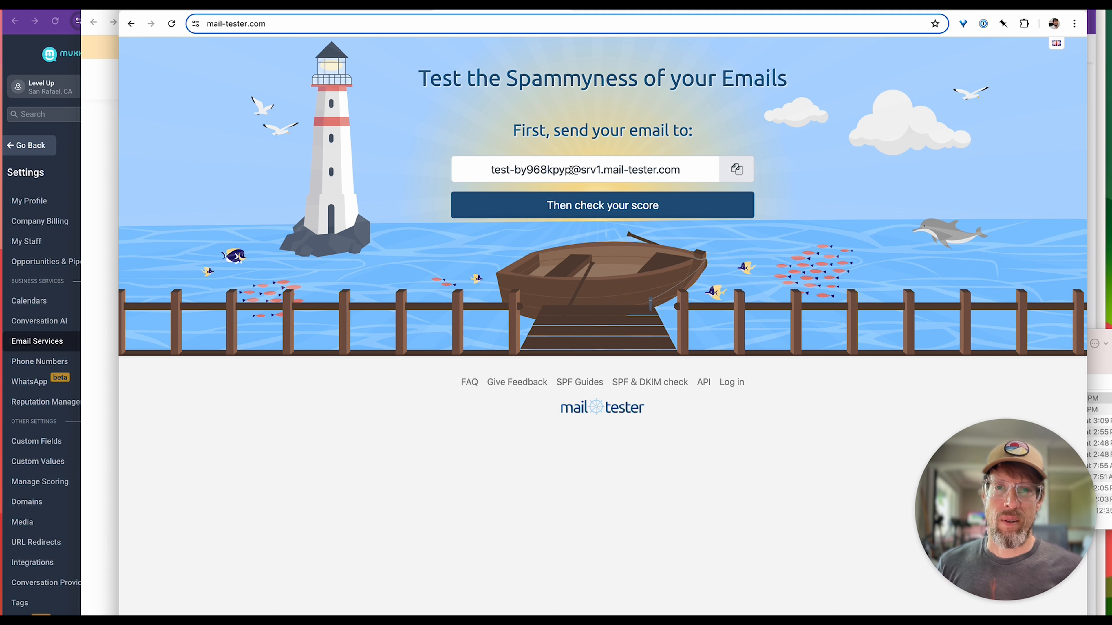
Reload mail-tester to generate a fresh test email address.
{"action": "left_click_drag", "start_coordinate": [571, 170], "coordinate": [669, 171]}
{"action": "left_click", "coordinate": [436, 166]}
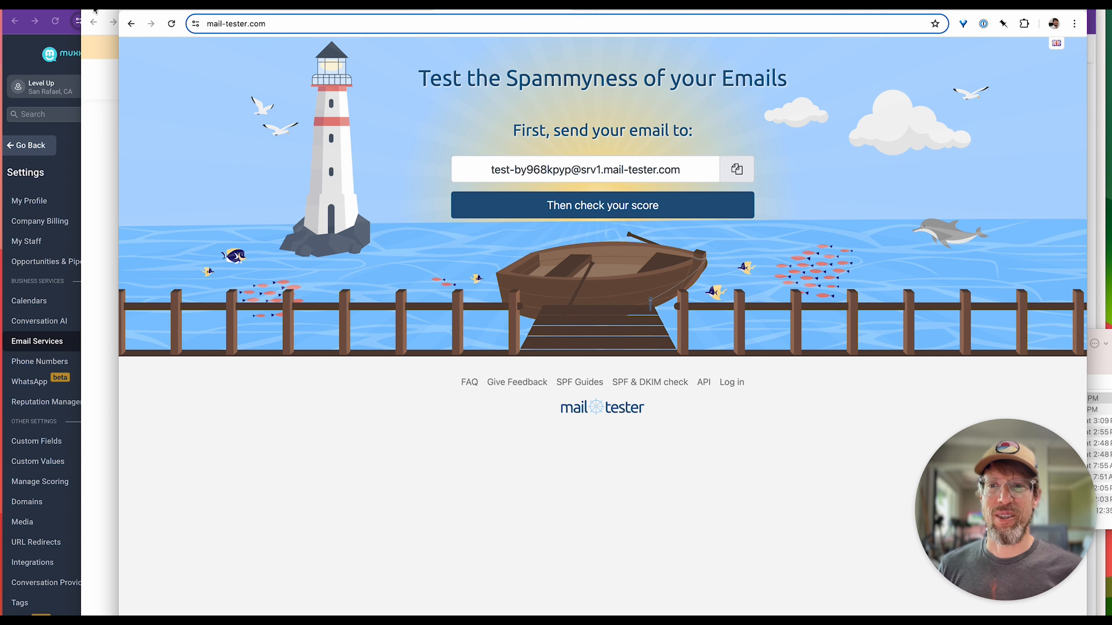
{"action": "left_click", "coordinate": [171, 23]}
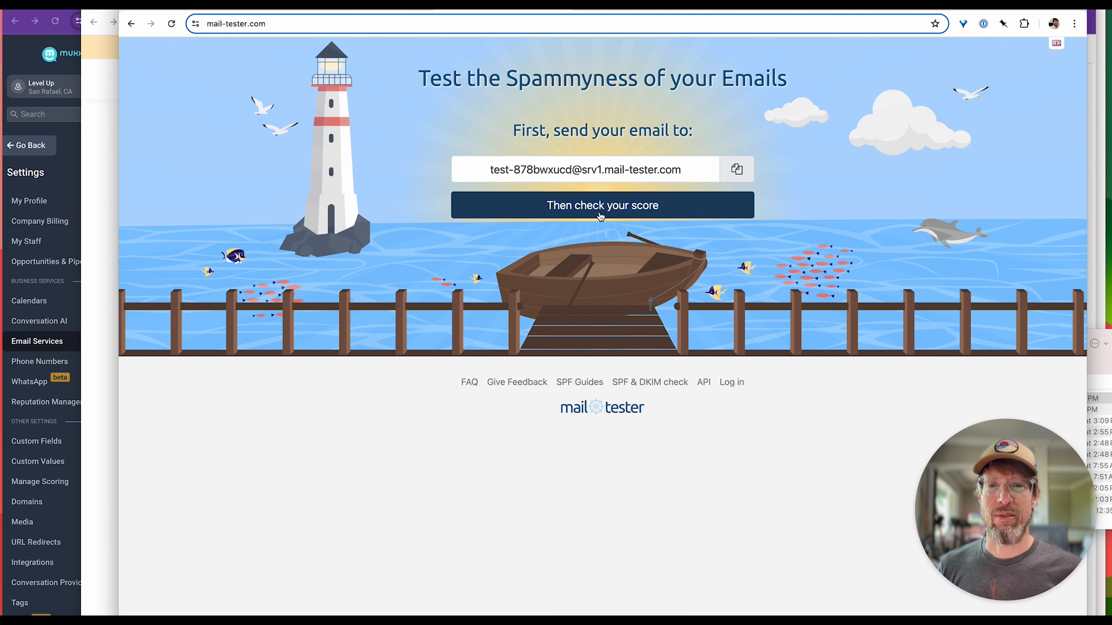
Copy the mail-tester address, switch to Muxxi Conversations, and start a new message to it as a new contact, Mail Tester.
{"action": "left_click", "coordinate": [738, 171]}
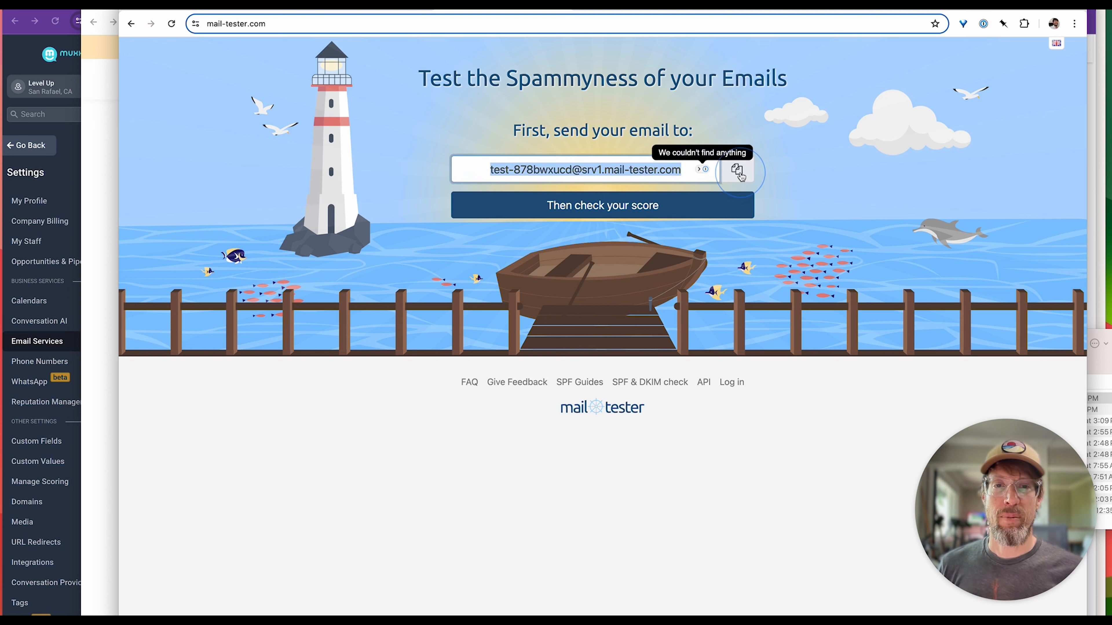
{"action": "left_click", "coordinate": [20, 59]}
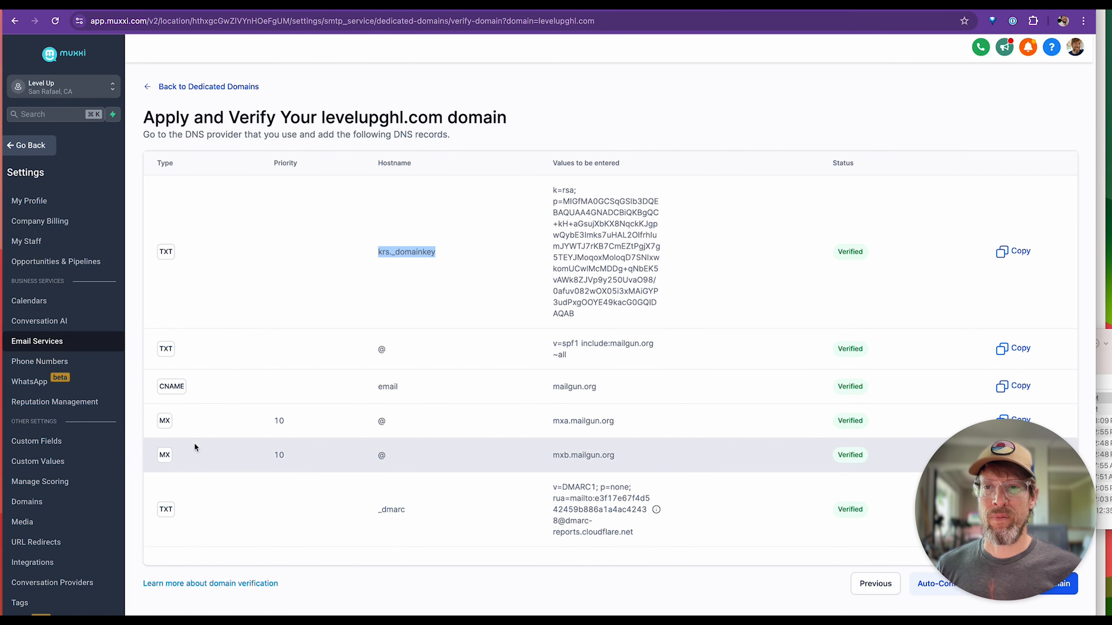
{"action": "left_click", "coordinate": [22, 145]}
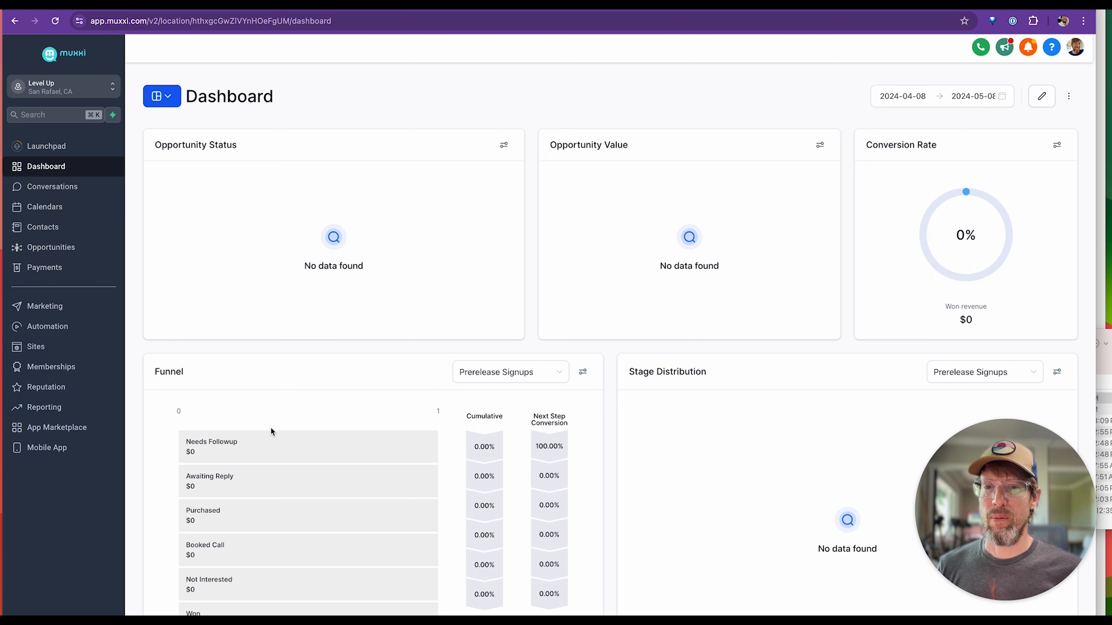
{"action": "left_click", "coordinate": [47, 189]}
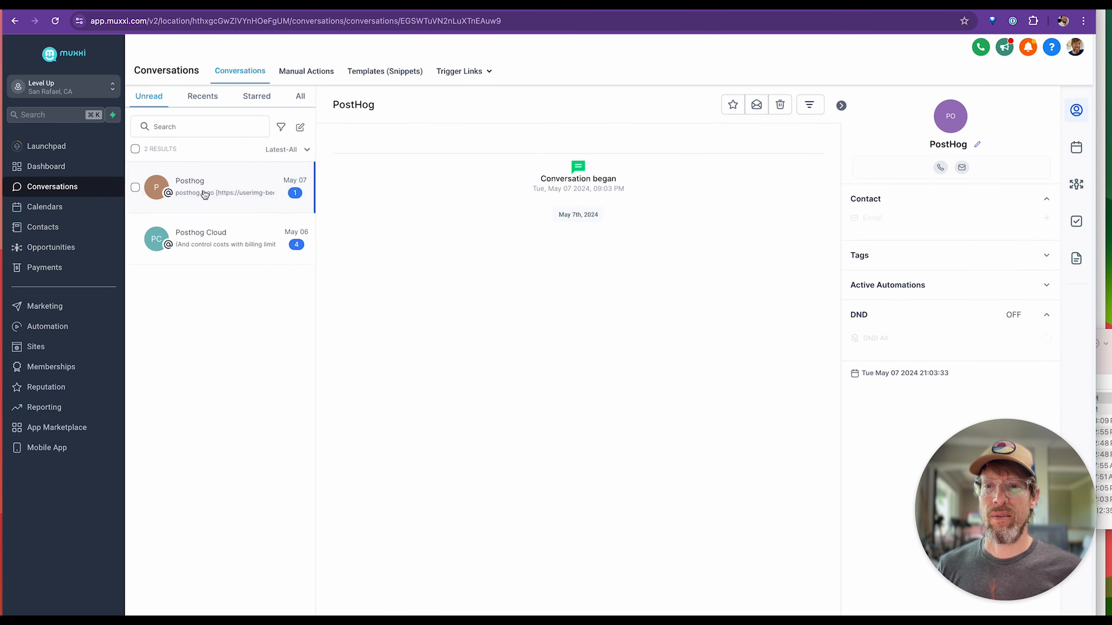
{"action": "left_click", "coordinate": [301, 128]}
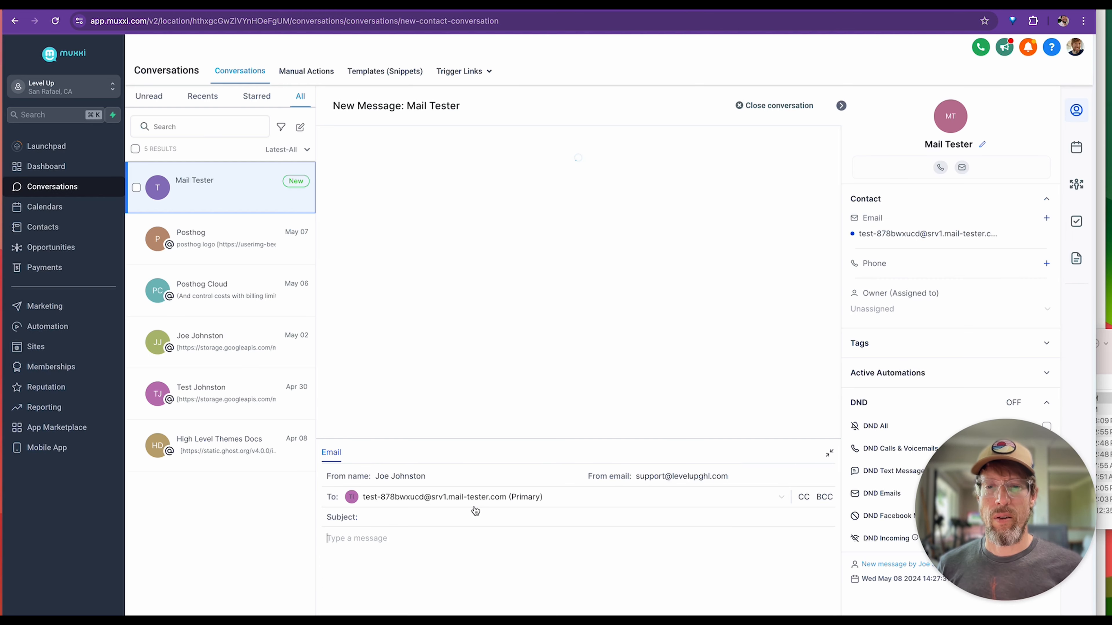
Send the Mail Tester contact an email with the subject "test" and the body "test".
{"action": "left_click", "coordinate": [404, 517]}
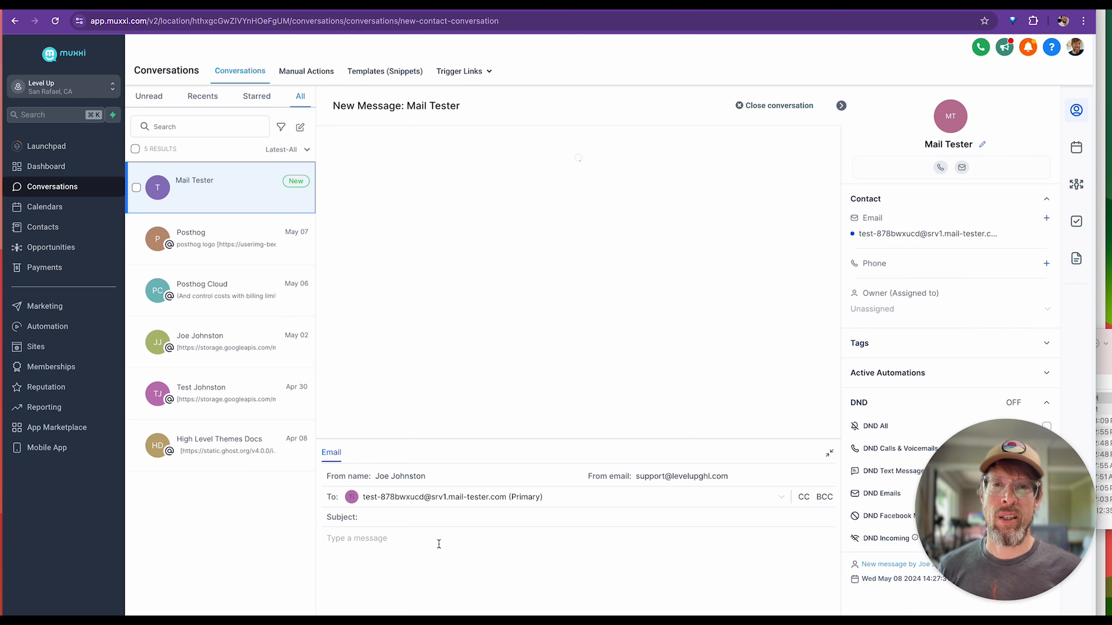
{"action": "left_click", "coordinate": [401, 518]}
{"action": "type", "text": "test"}
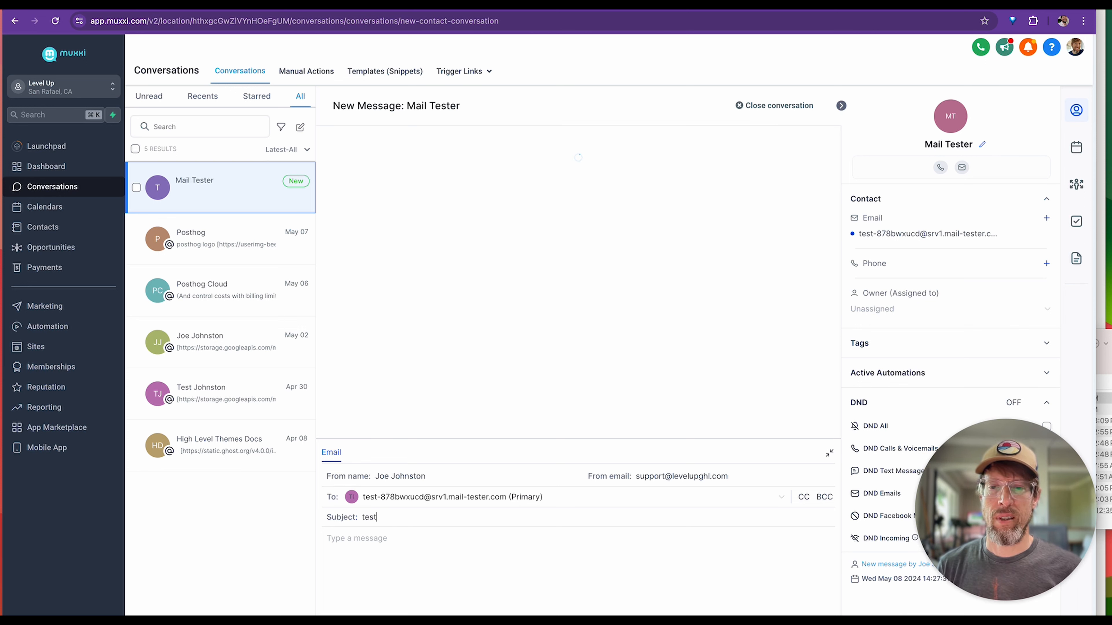
{"action": "key", "text": "Tab"}
{"action": "type", "text": "test"}
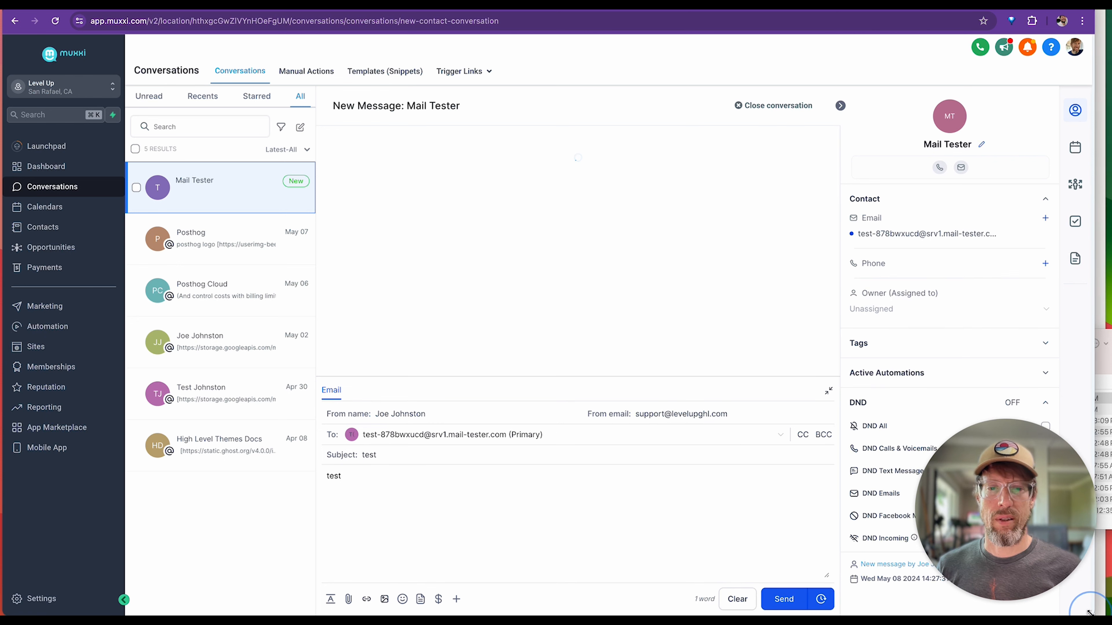
{"action": "left_click", "coordinate": [377, 534]}
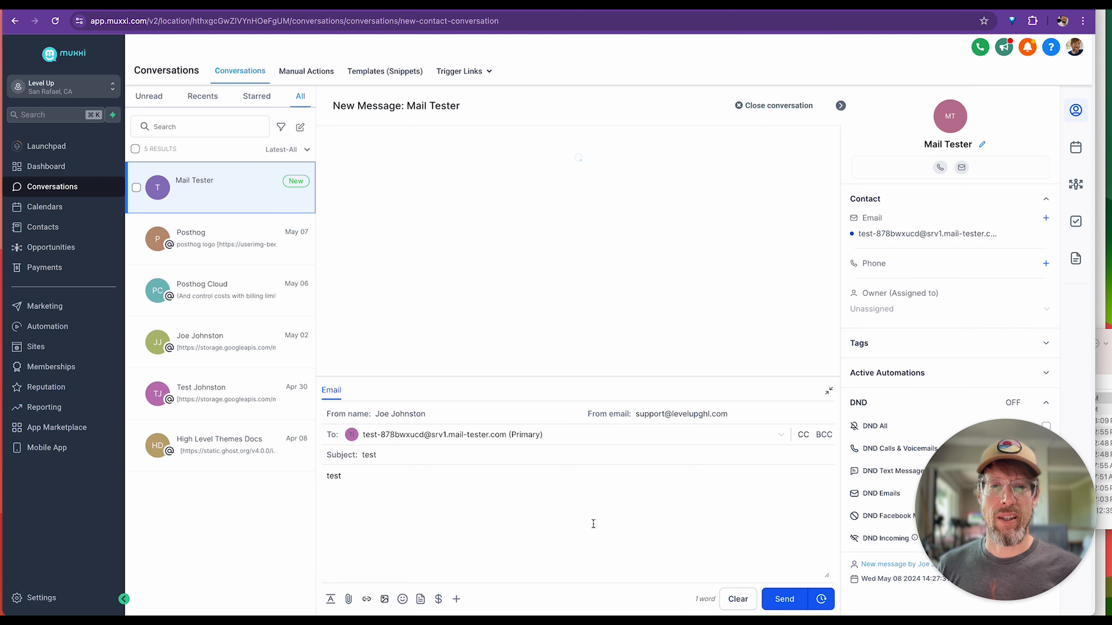
{"action": "left_click", "coordinate": [784, 599]}
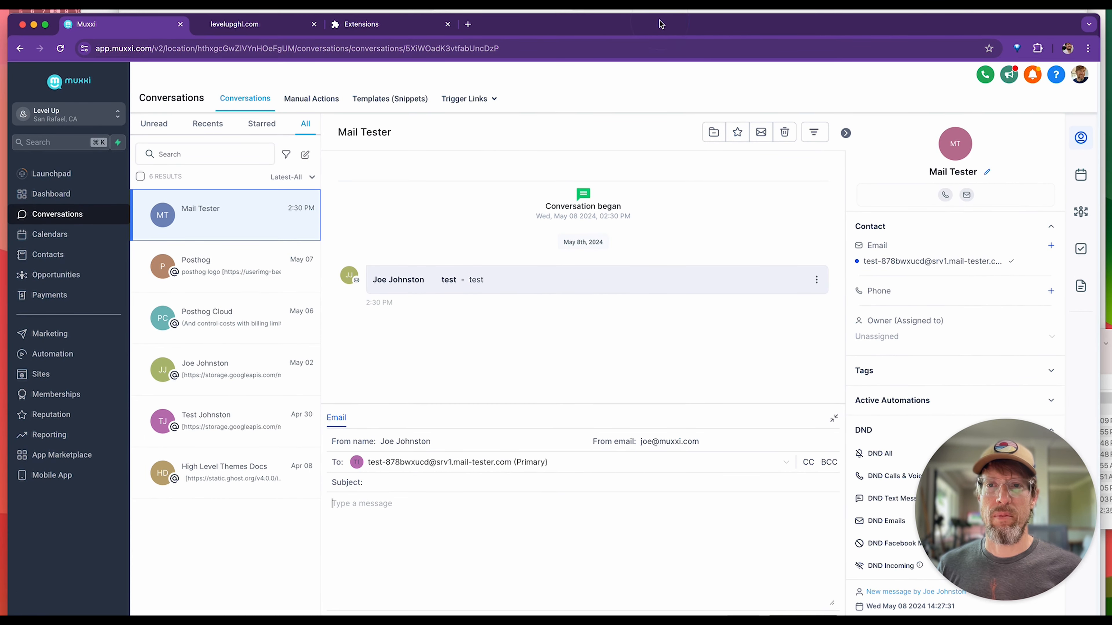
Start the score check on mail-tester, and view the sent email's message details in Muxxi while it runs.
{"action": "key", "text": "super+grave"}
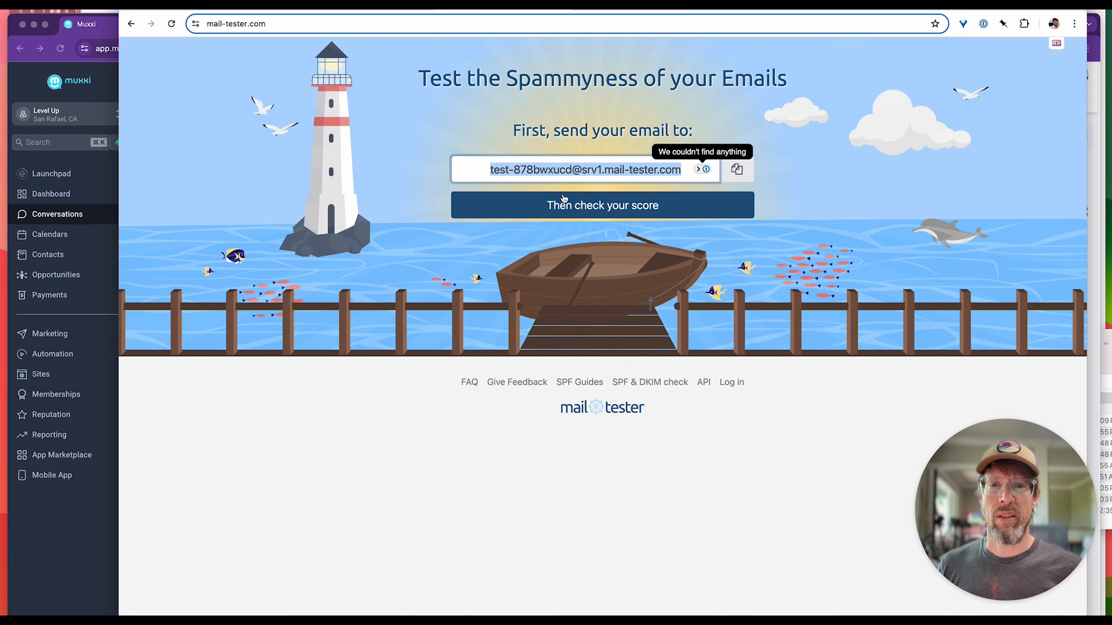
{"action": "left_click", "coordinate": [574, 218]}
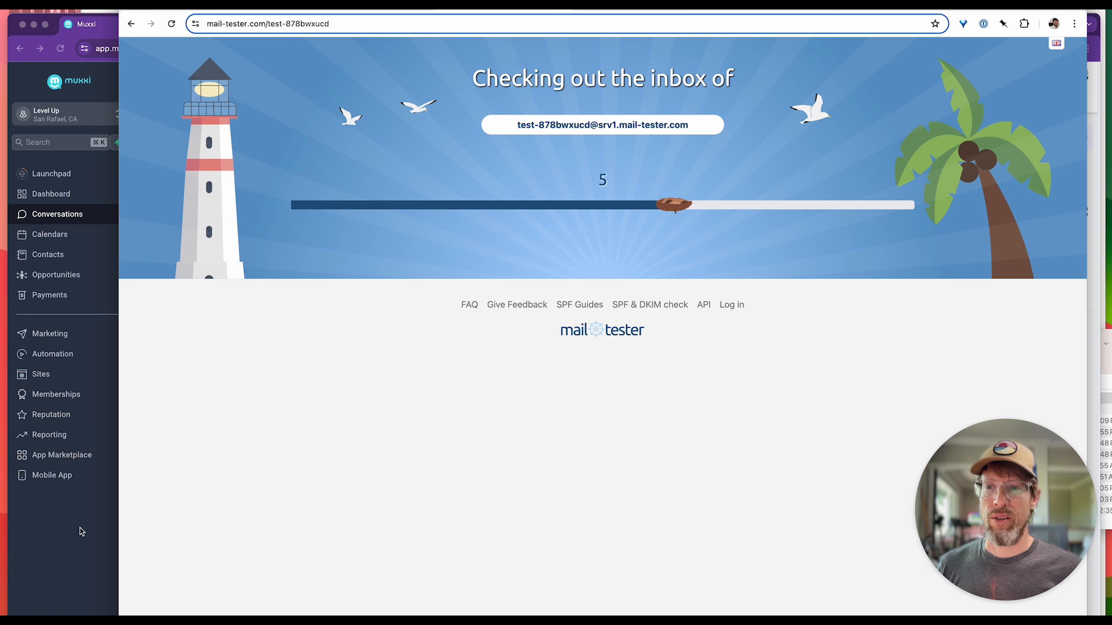
{"action": "left_click", "coordinate": [81, 537]}
{"action": "left_click", "coordinate": [817, 279]}
{"action": "left_click", "coordinate": [819, 262]}
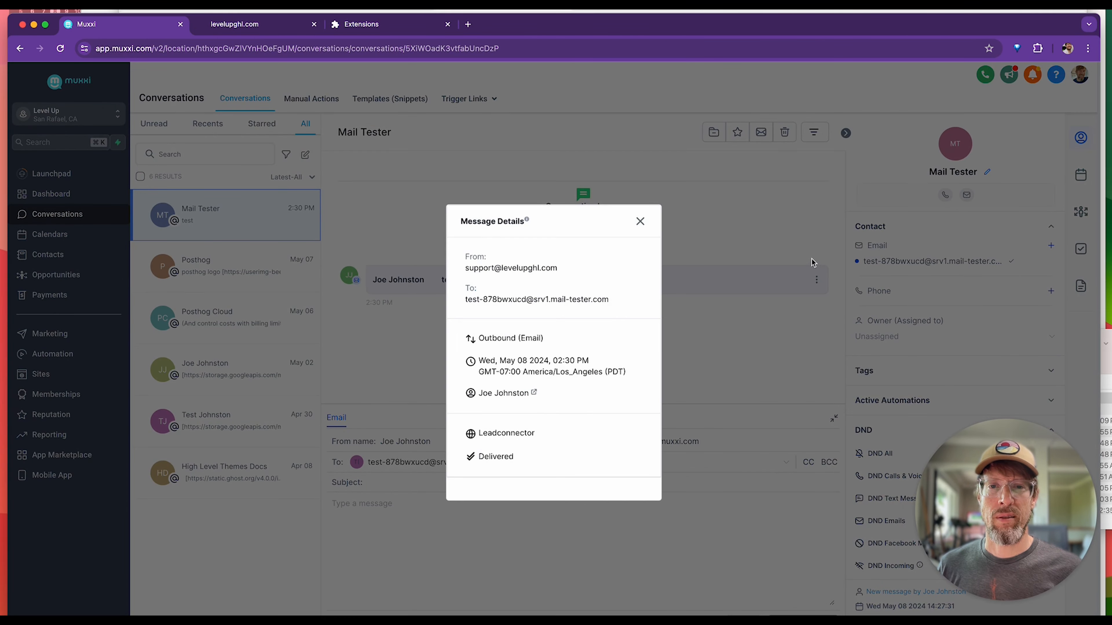
{"action": "left_click", "coordinate": [646, 222]}
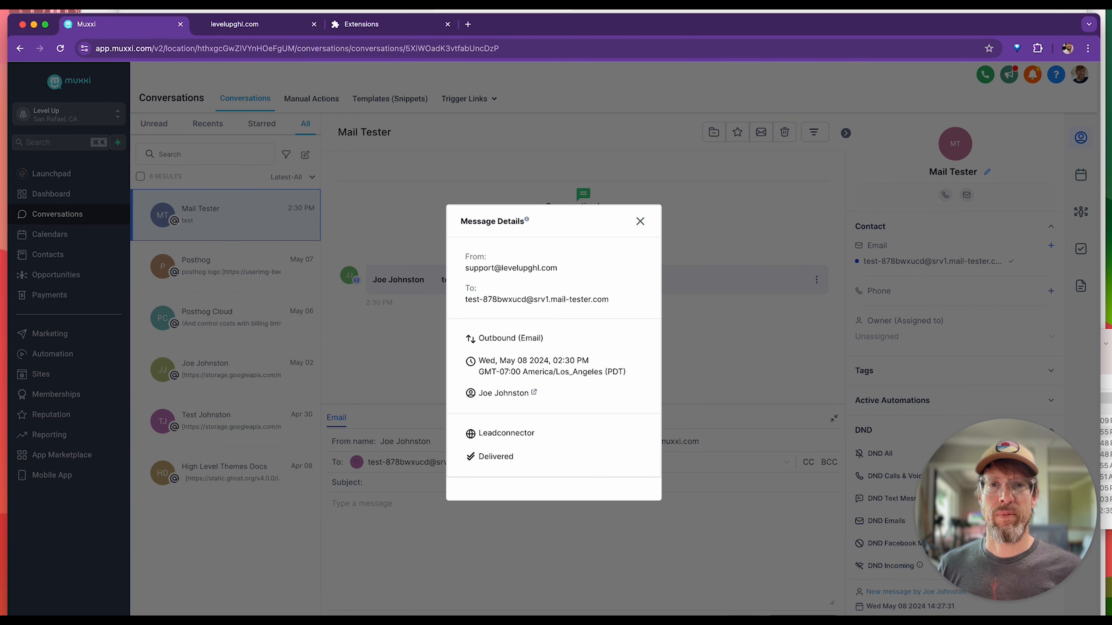
Return to mail-tester and examine the SpamAssassin breakdown, focusing on the DKIM_SIGNED rule and the other DKIM checks.
{"action": "left_click", "coordinate": [628, 10]}
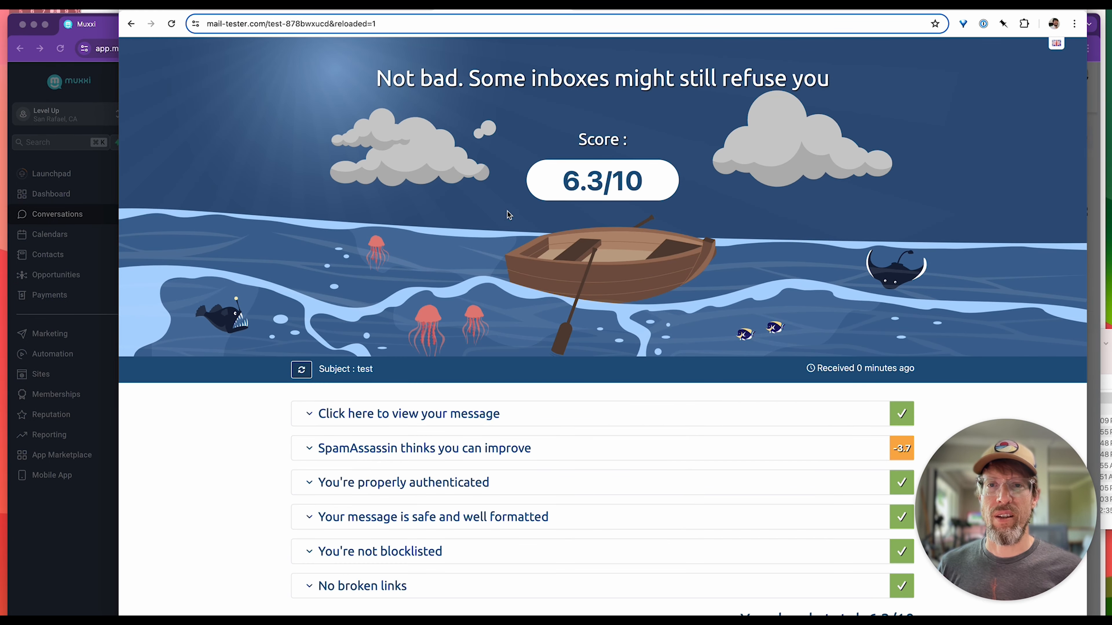
{"action": "scroll", "coordinate": [500, 216], "scroll_direction": "down", "scroll_amount": 1}
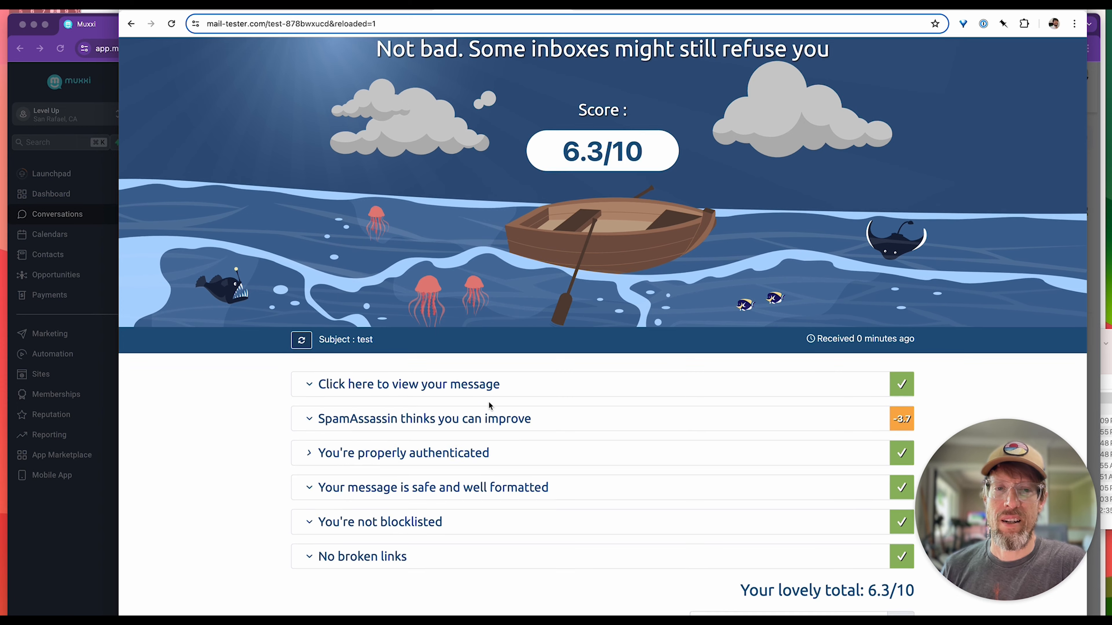
{"action": "left_click", "coordinate": [312, 420]}
{"action": "scroll", "coordinate": [634, 455], "scroll_direction": "down", "scroll_amount": 6}
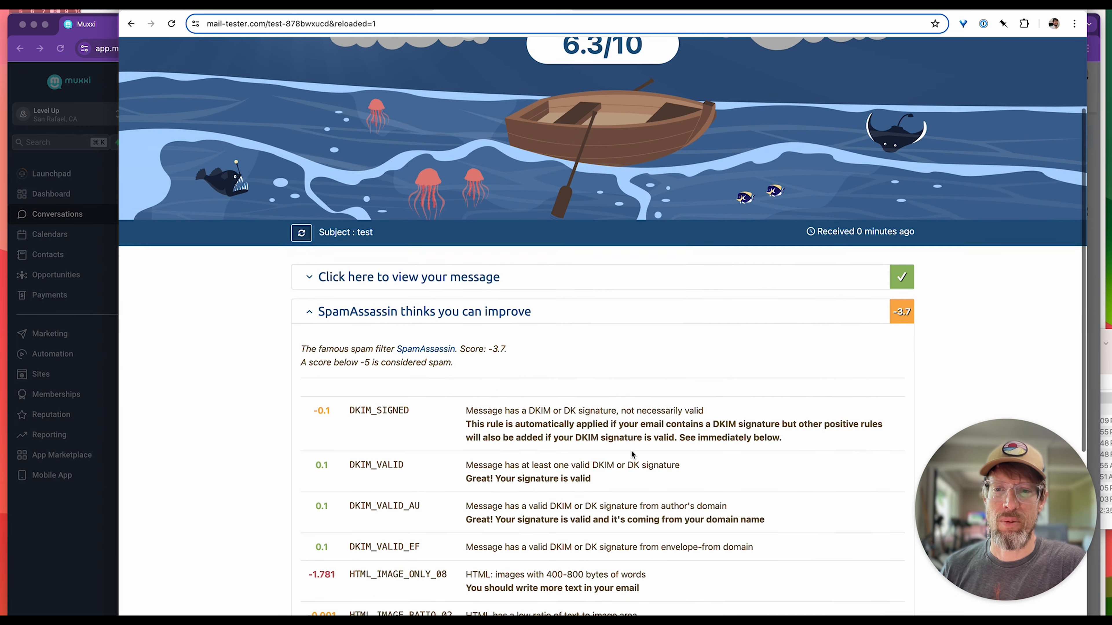
{"action": "scroll", "coordinate": [571, 276], "scroll_direction": "down", "scroll_amount": 1}
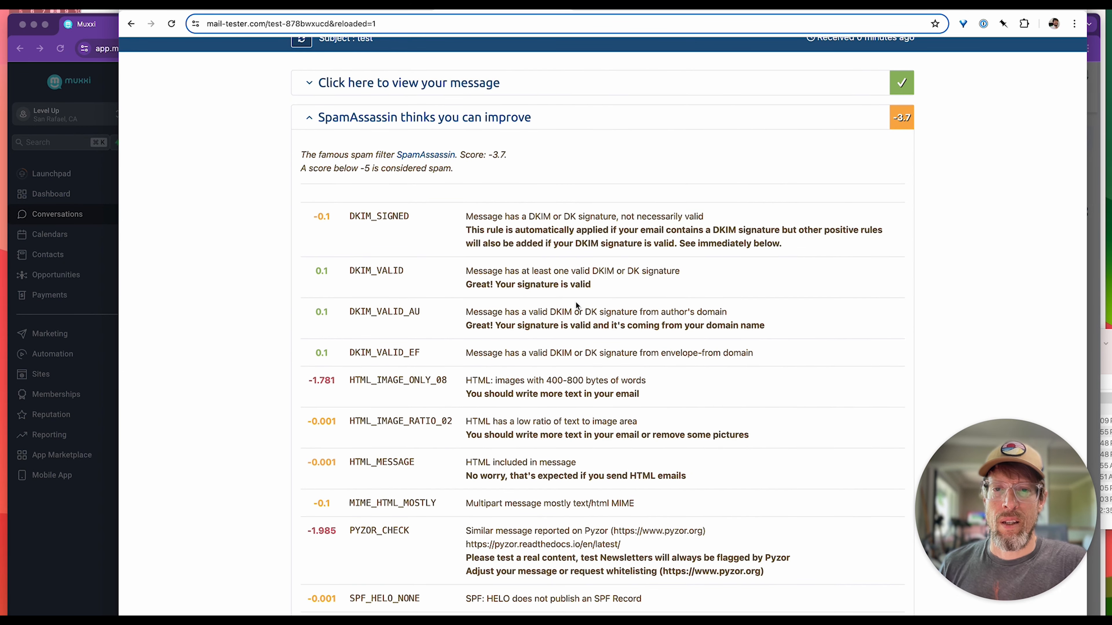
{"action": "scroll", "coordinate": [610, 297], "scroll_direction": "down", "scroll_amount": 1}
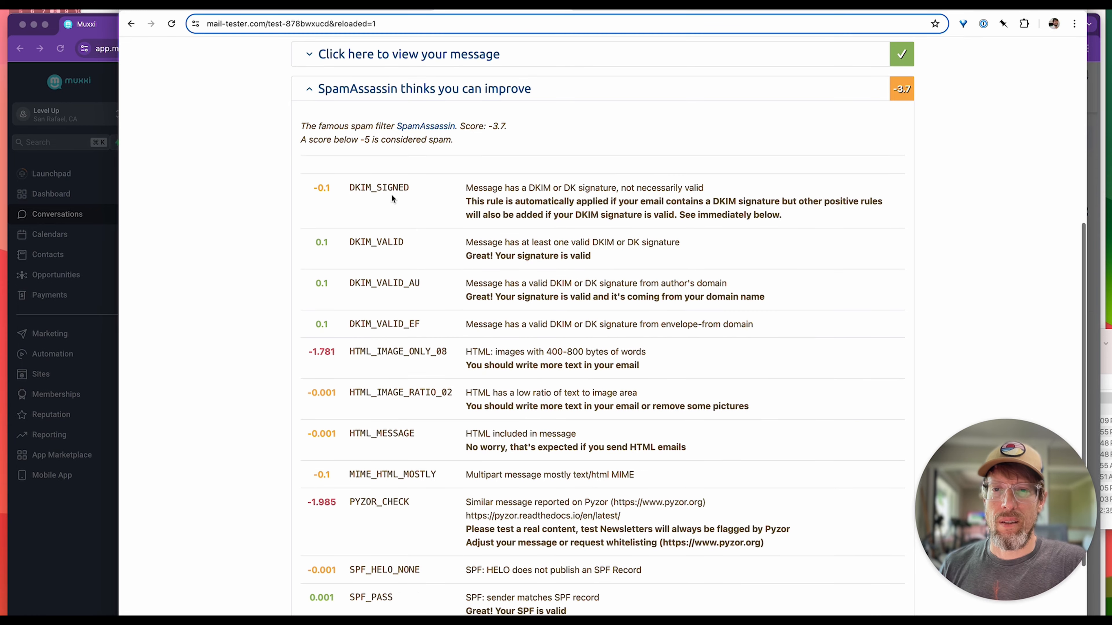
{"action": "left_click_drag", "start_coordinate": [350, 187], "coordinate": [521, 217]}
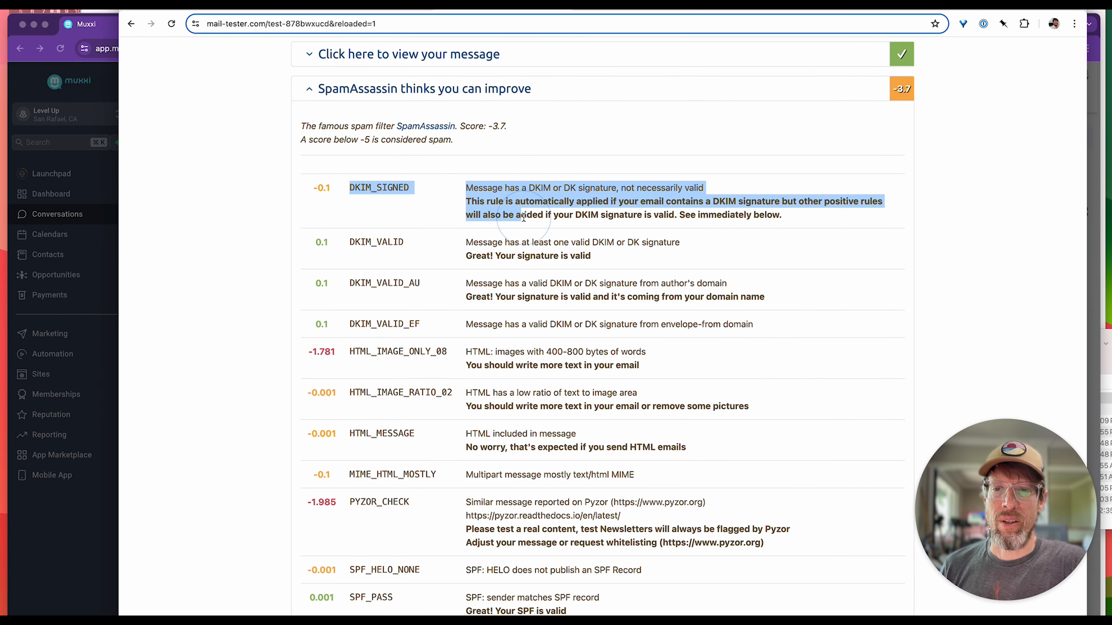
{"action": "left_click", "coordinate": [354, 359]}
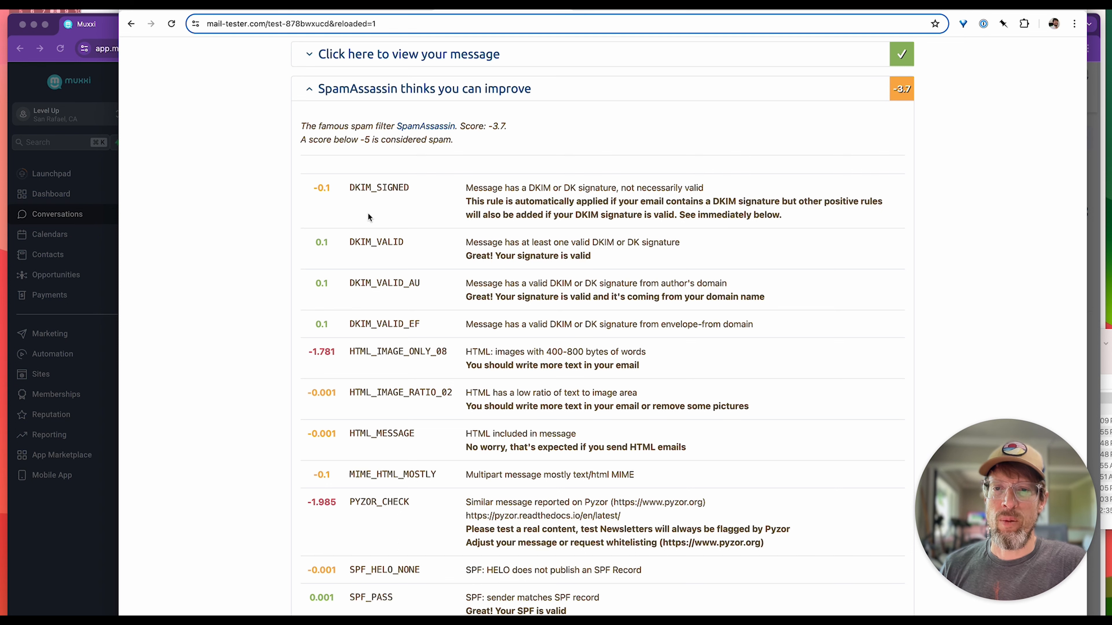
Examine the HTML_IMAGE_ONLY_08 and PYZOR_CHECK deductions in the SpamAssassin report, and look back at the overall score.
{"action": "scroll", "coordinate": [438, 263], "scroll_direction": "down", "scroll_amount": 3}
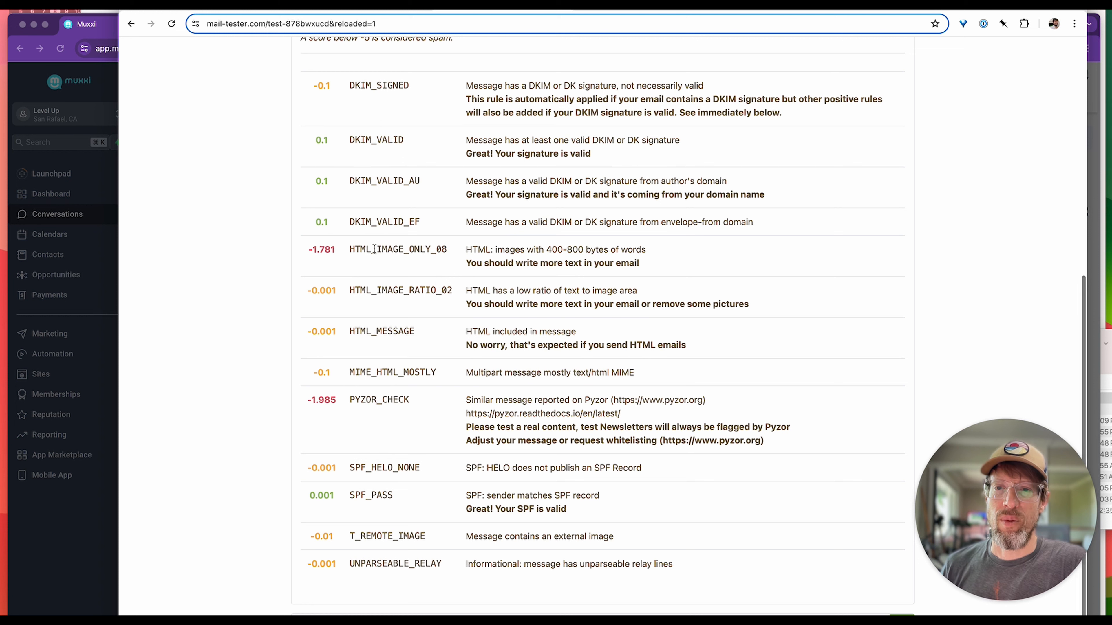
{"action": "left_click_drag", "start_coordinate": [348, 249], "coordinate": [657, 257]}
{"action": "left_click", "coordinate": [652, 267]}
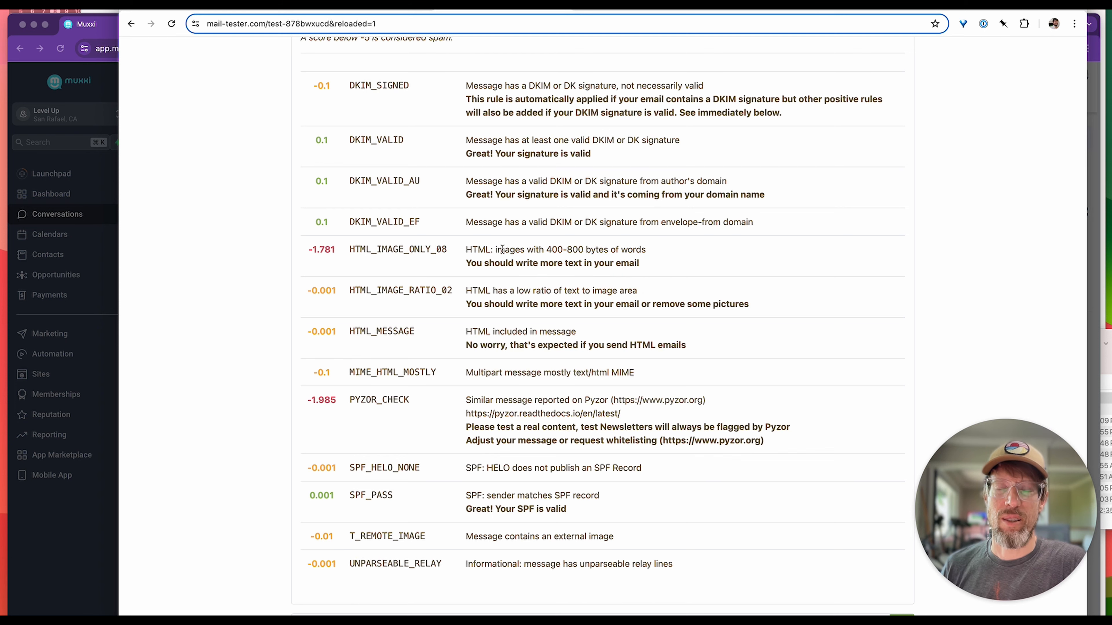
{"action": "left_click_drag", "start_coordinate": [487, 245], "coordinate": [607, 250]}
{"action": "left_click", "coordinate": [609, 251]}
{"action": "scroll", "coordinate": [497, 397], "scroll_direction": "down", "scroll_amount": 2}
{"action": "scroll", "coordinate": [497, 399], "scroll_direction": "down", "scroll_amount": 2}
{"action": "left_click_drag", "start_coordinate": [352, 253], "coordinate": [408, 253]}
{"action": "scroll", "coordinate": [438, 247], "scroll_direction": "down", "scroll_amount": 1}
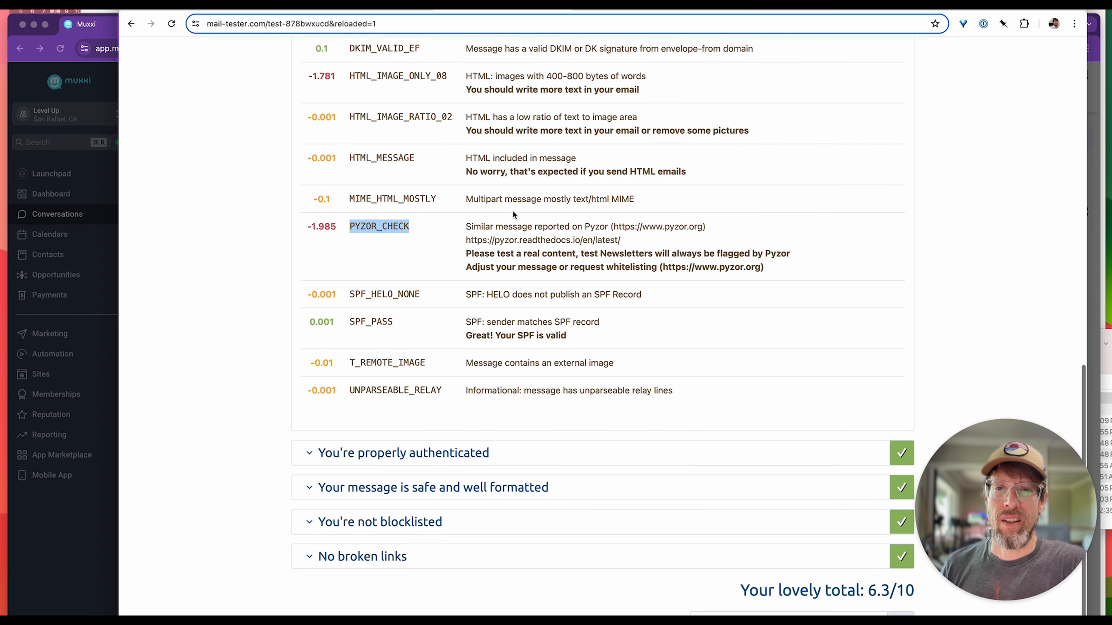
{"action": "left_click", "coordinate": [480, 231]}
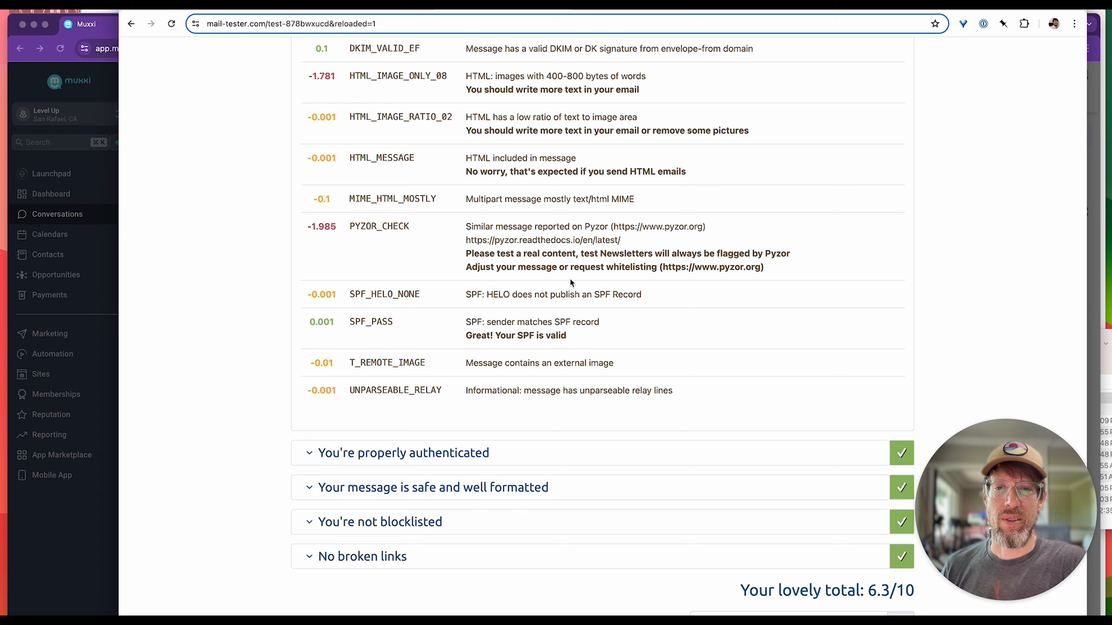
{"action": "scroll", "coordinate": [553, 276], "scroll_direction": "up", "scroll_amount": 15}
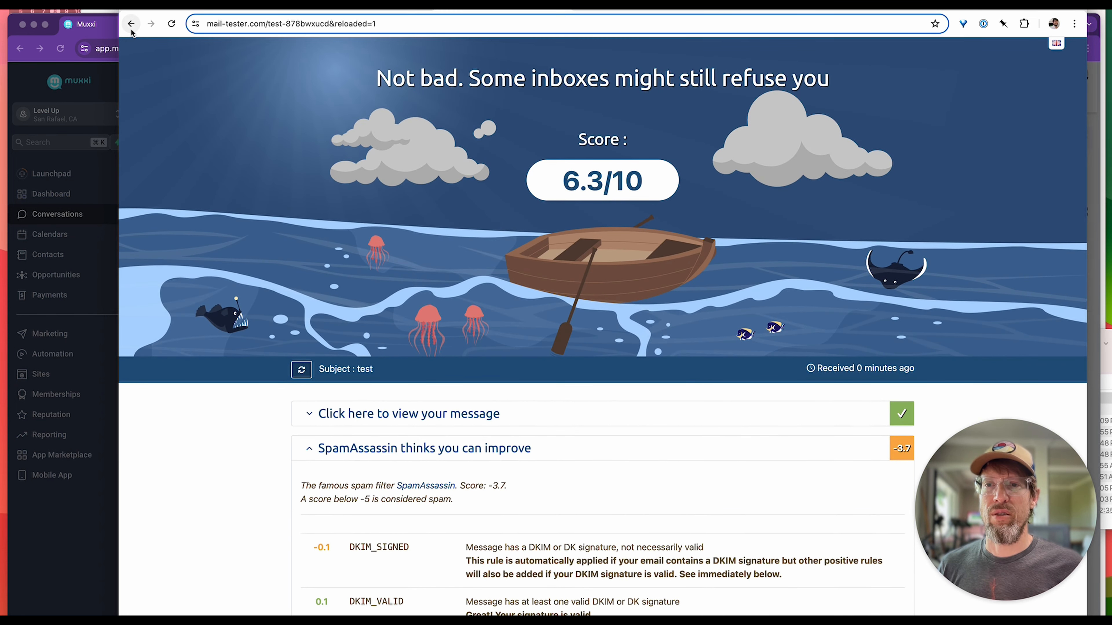
Go back to the mail-tester start page, generate a fresh test address, and copy it.
{"action": "left_click", "coordinate": [132, 30]}
{"action": "left_click", "coordinate": [171, 23]}
{"action": "left_click", "coordinate": [737, 172]}
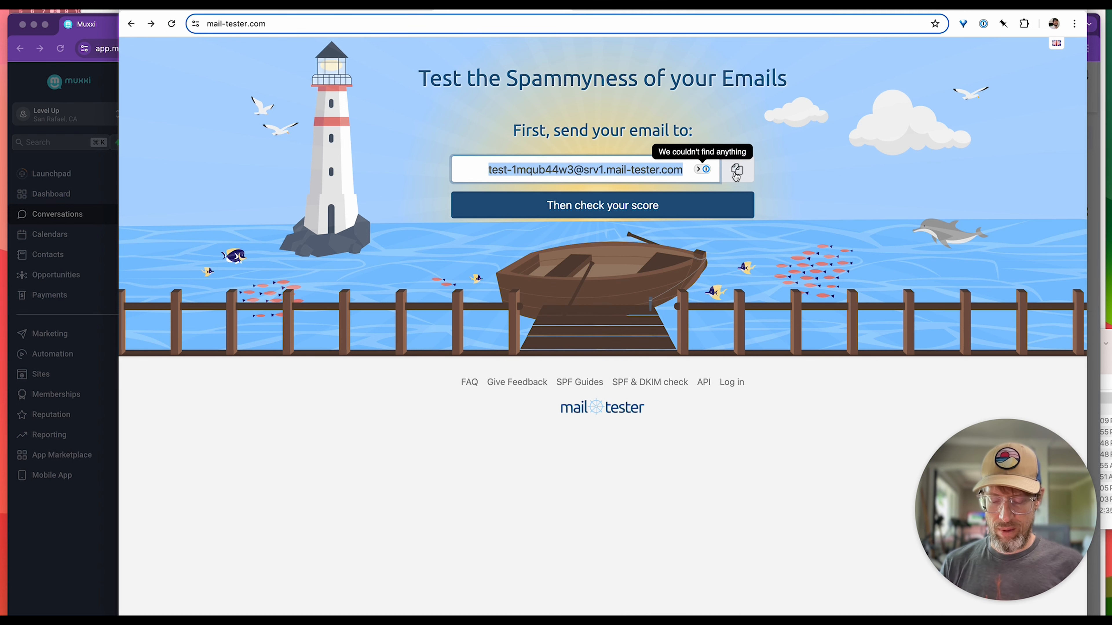
{"action": "key", "text": "super+c"}
Switch to Muxxi, close the message details, and start a new message with the copied test address added as a new contact.
{"action": "left_click", "coordinate": [106, 217]}
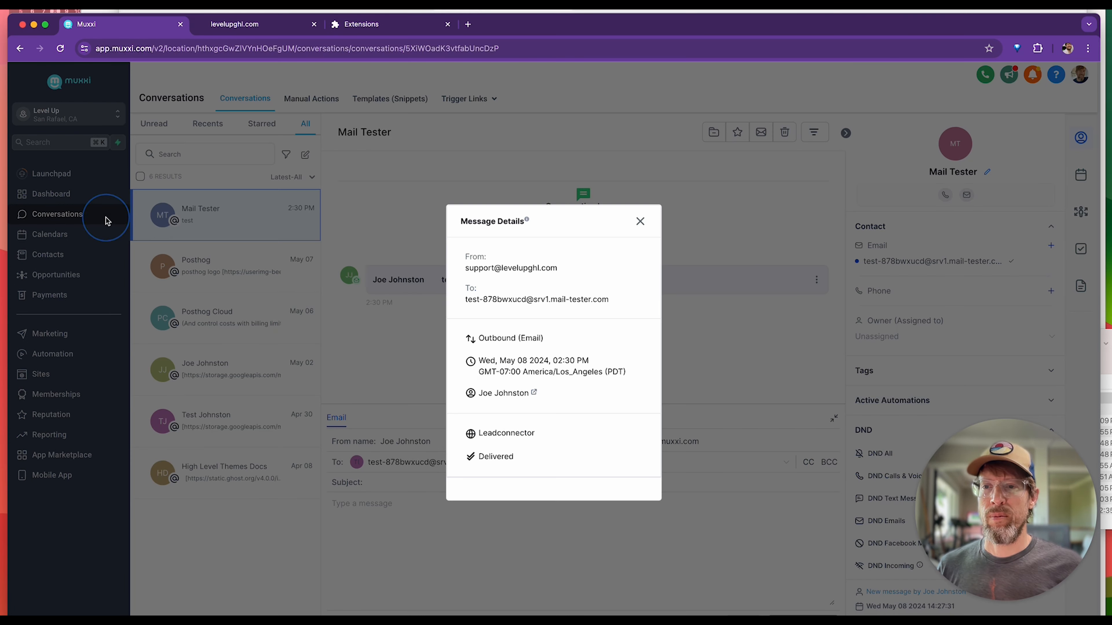
{"action": "left_click", "coordinate": [640, 222]}
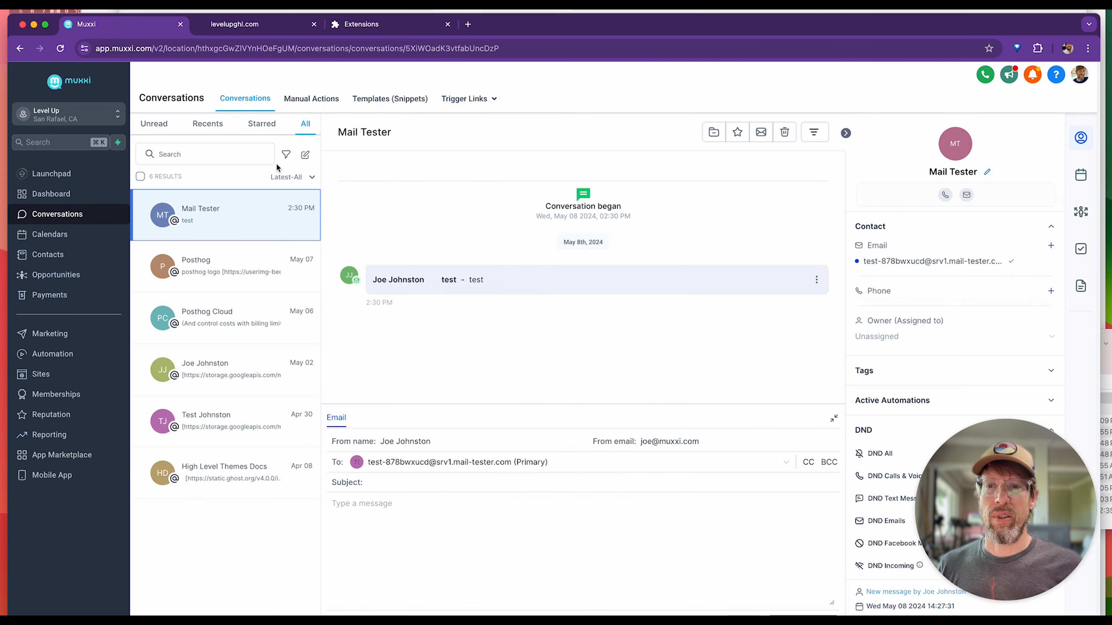
{"action": "left_click", "coordinate": [305, 154]}
{"action": "left_click", "coordinate": [463, 368]}
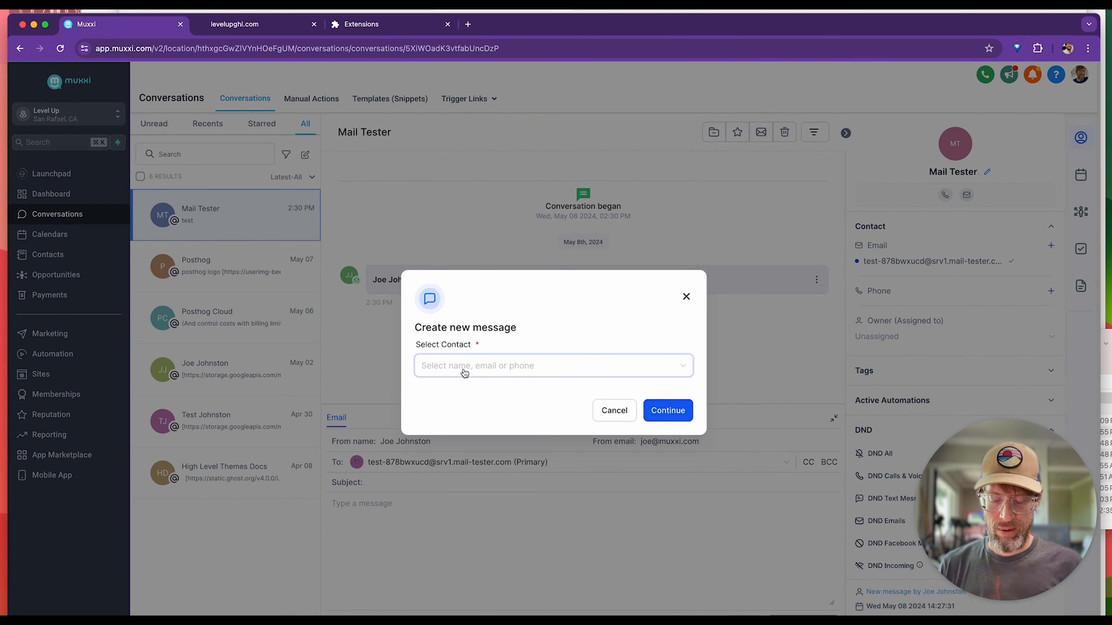
{"action": "key", "text": "super+v"}
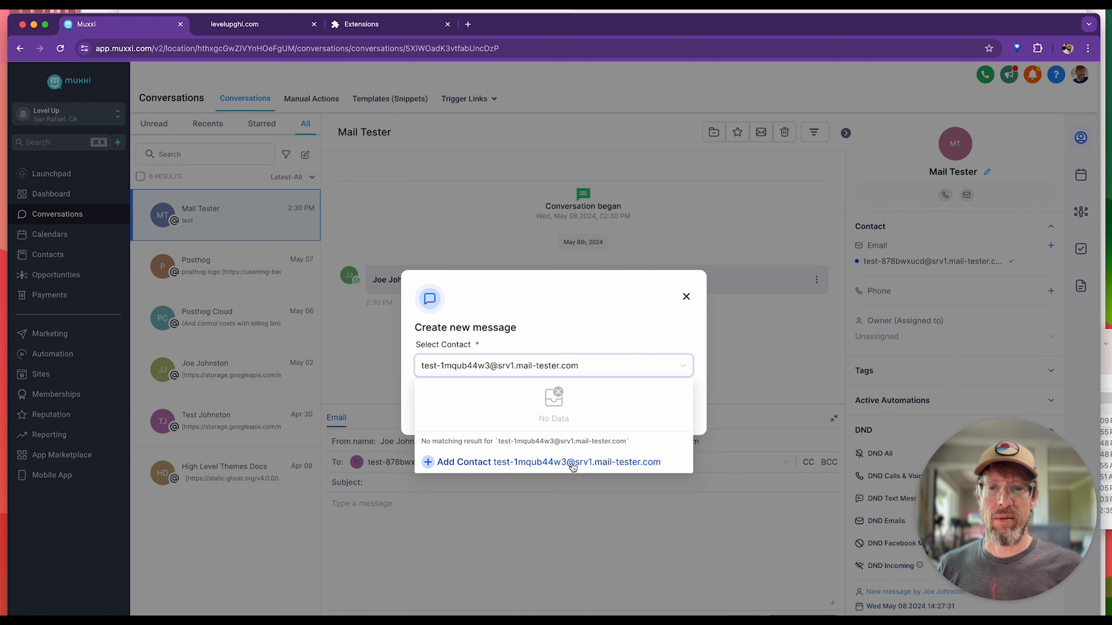
{"action": "left_click", "coordinate": [572, 460]}
Give the new contact the first name Mail and last name Tester, and continue to the message composer.
{"action": "left_click", "coordinate": [438, 381]}
{"action": "type", "text": "Mail"}
{"action": "key", "text": "Tab"}
{"action": "type", "text": "Teste"}
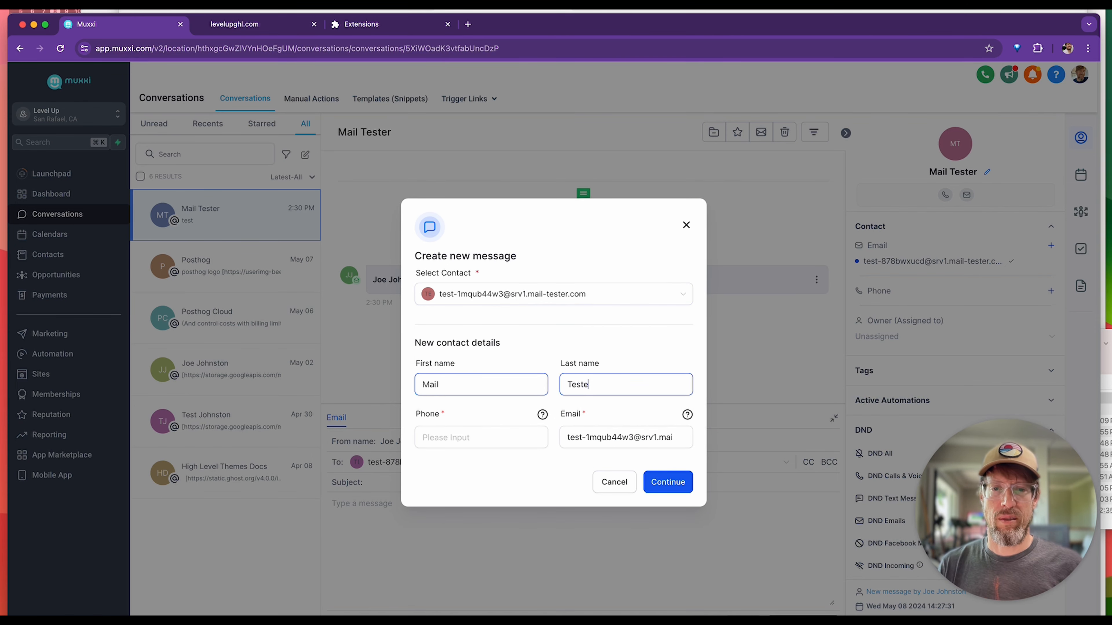
{"action": "left_click", "coordinate": [515, 436]}
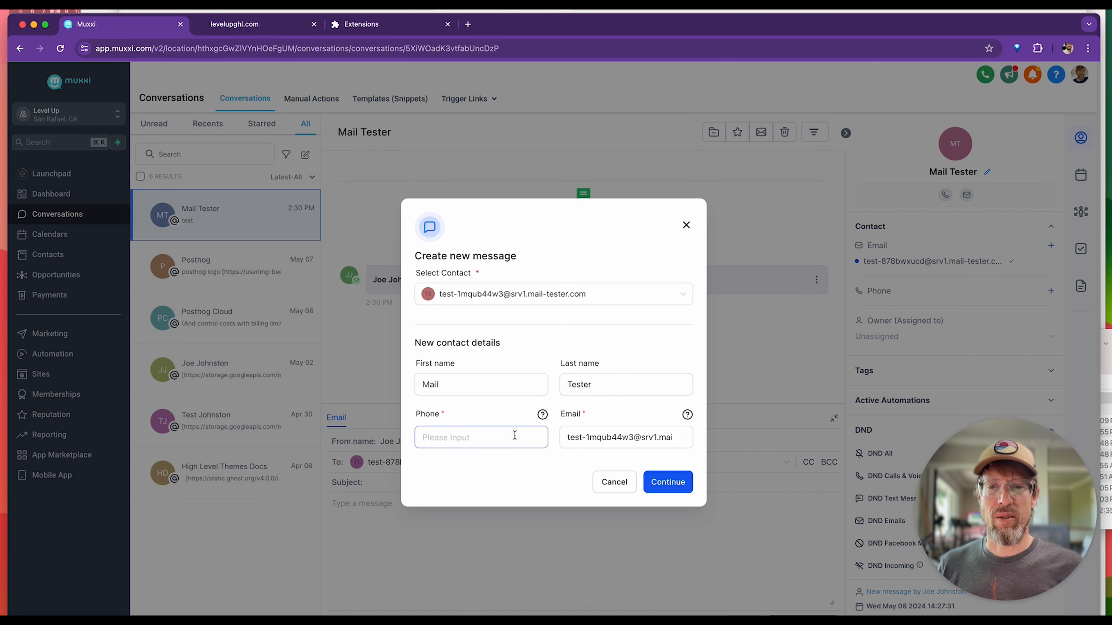
{"action": "left_click", "coordinate": [678, 485]}
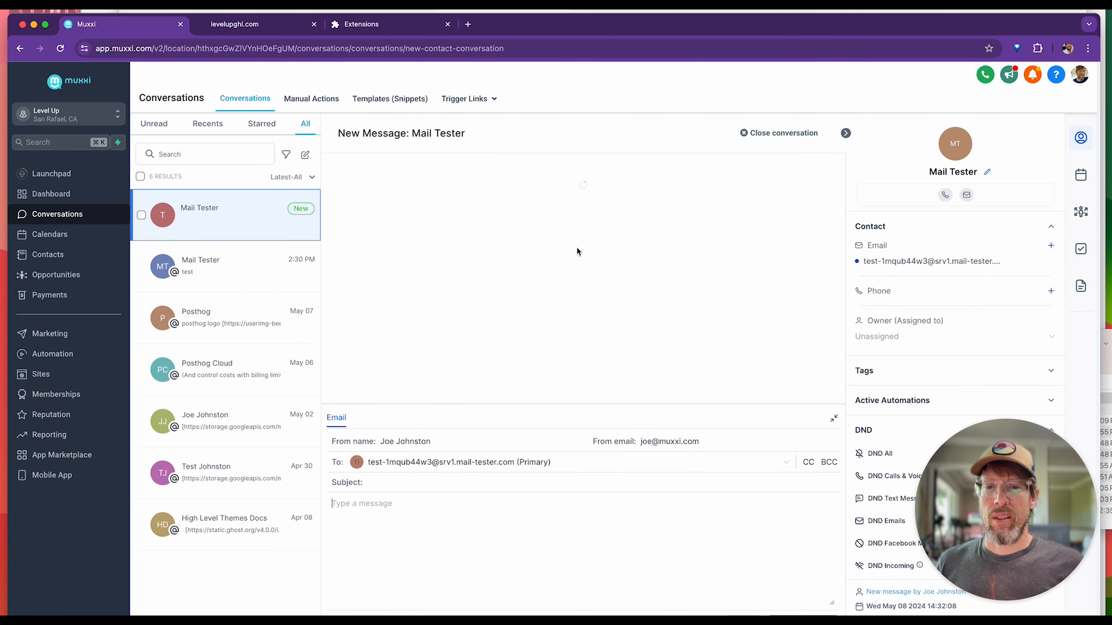
Give the message a short greeting subject from levelup and start the body with "Hi!" and "Can we book a quick call?".
{"action": "left_click", "coordinate": [410, 482]}
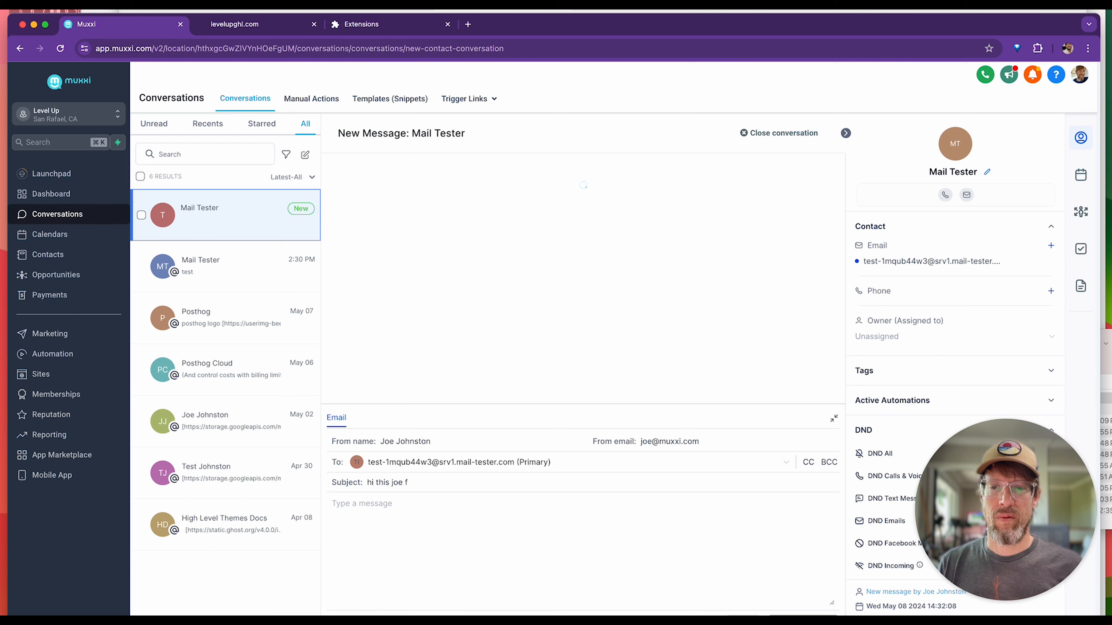
{"action": "key", "text": "Tab"}
{"action": "type", "text": "Hi!"}
{"action": "key", "text": "Return"}
{"action": "key", "text": "Return"}
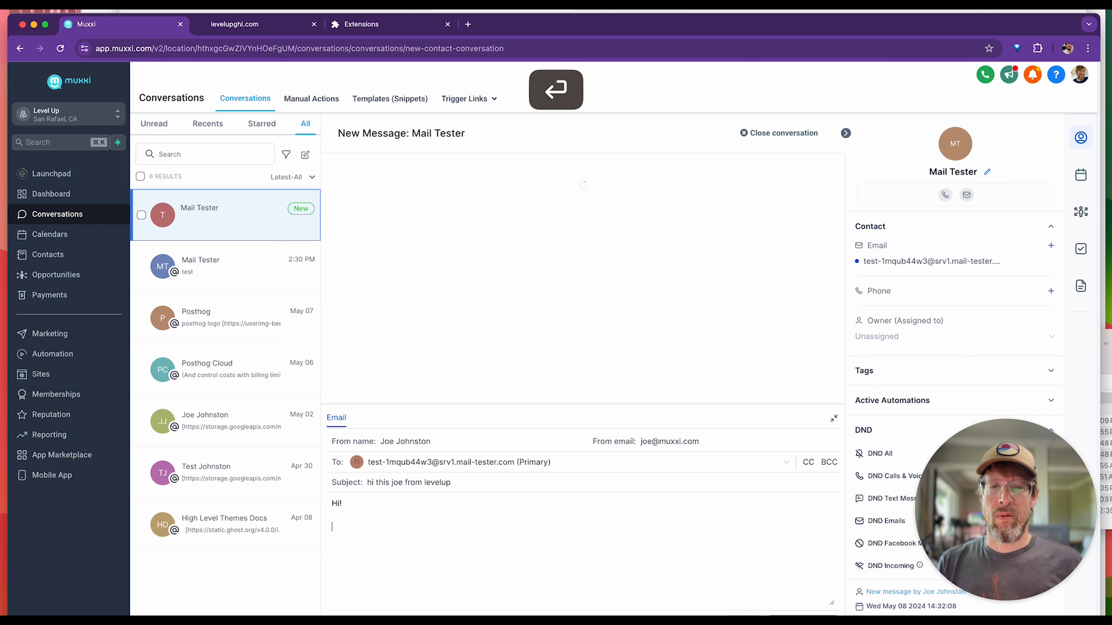
{"action": "type", "text": "Can we b"}
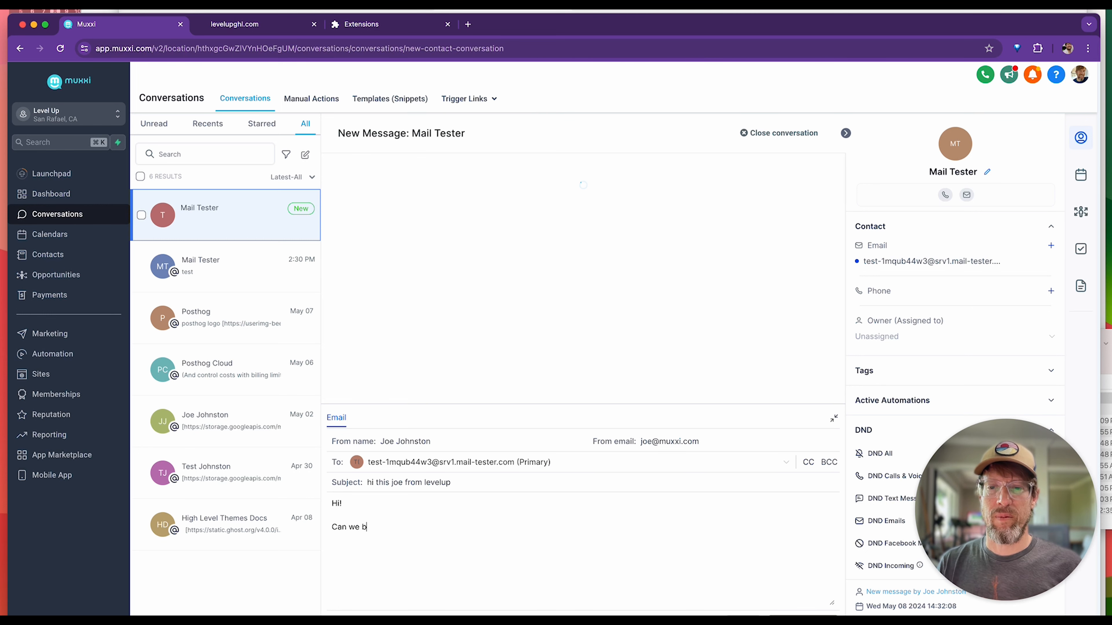
{"action": "type", "text": "ook a quick call"}
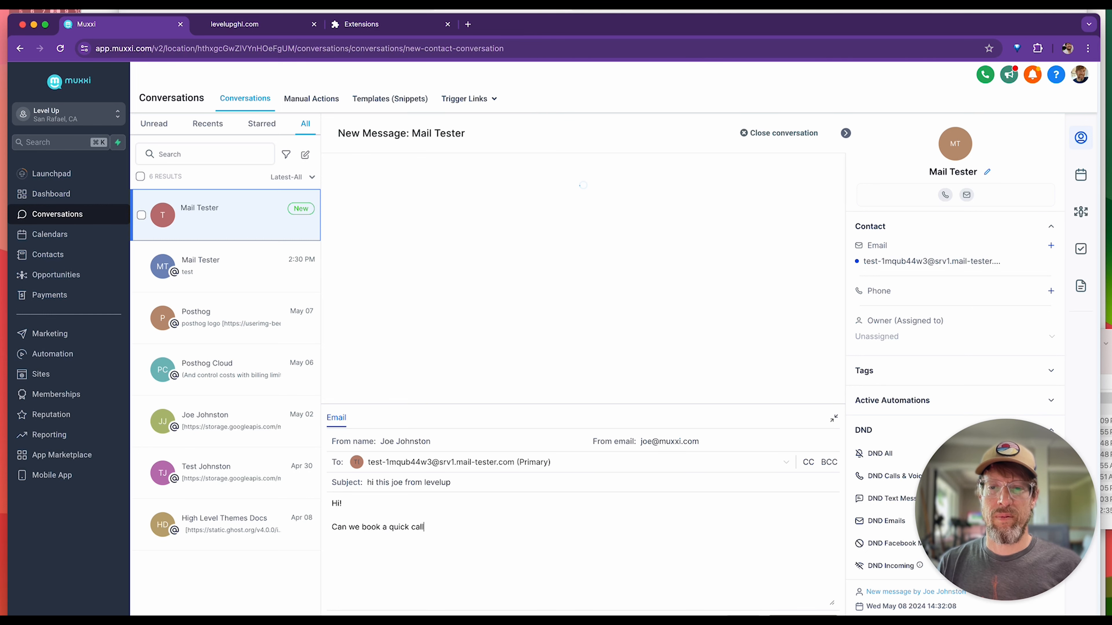
{"action": "type", "text": "?"}
{"action": "key", "text": "Return"}
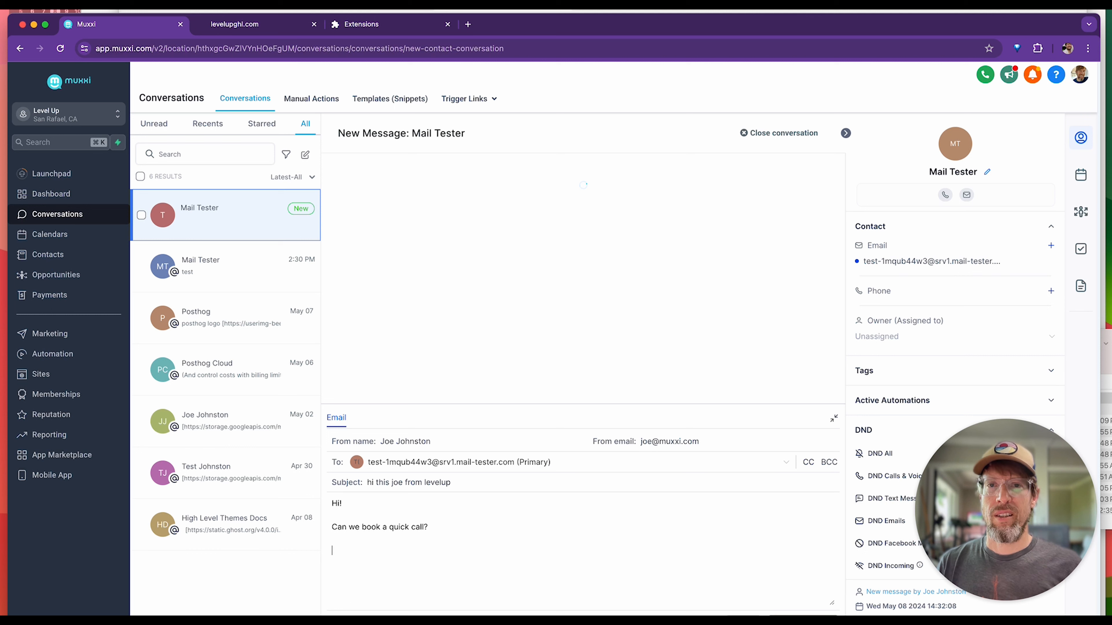
Add filler text "lorem ipsum" below the question and repeat it over two paragraphs to lengthen the email body.
{"action": "key", "text": "super"}
{"action": "type", "text": "lorem ipsum"}
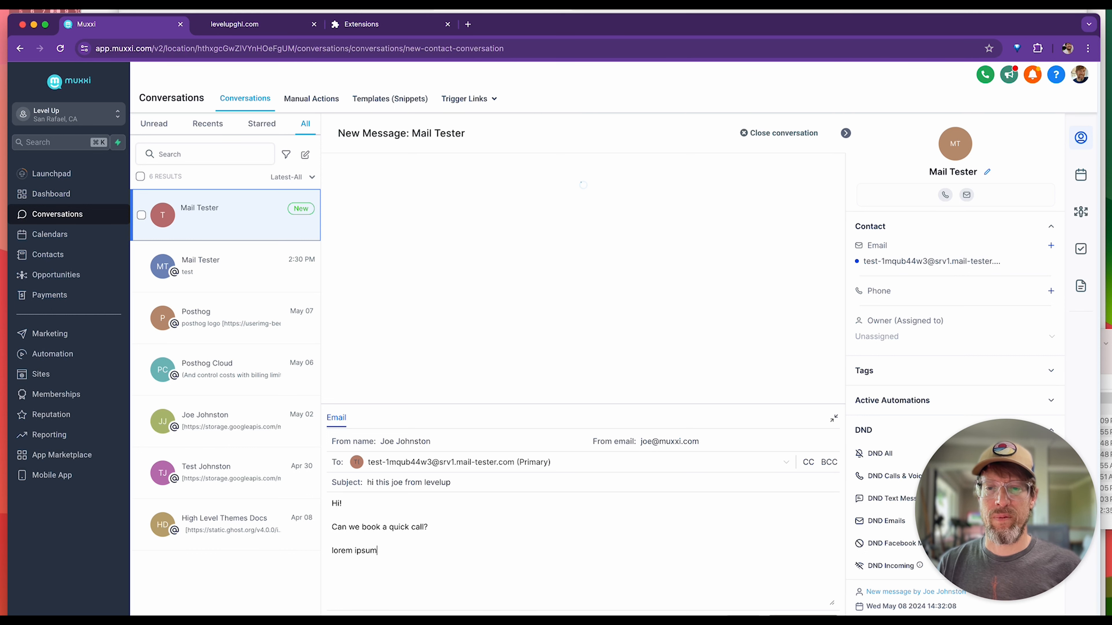
{"action": "key", "text": "shift+Up"}
{"action": "key", "text": "super+c"}
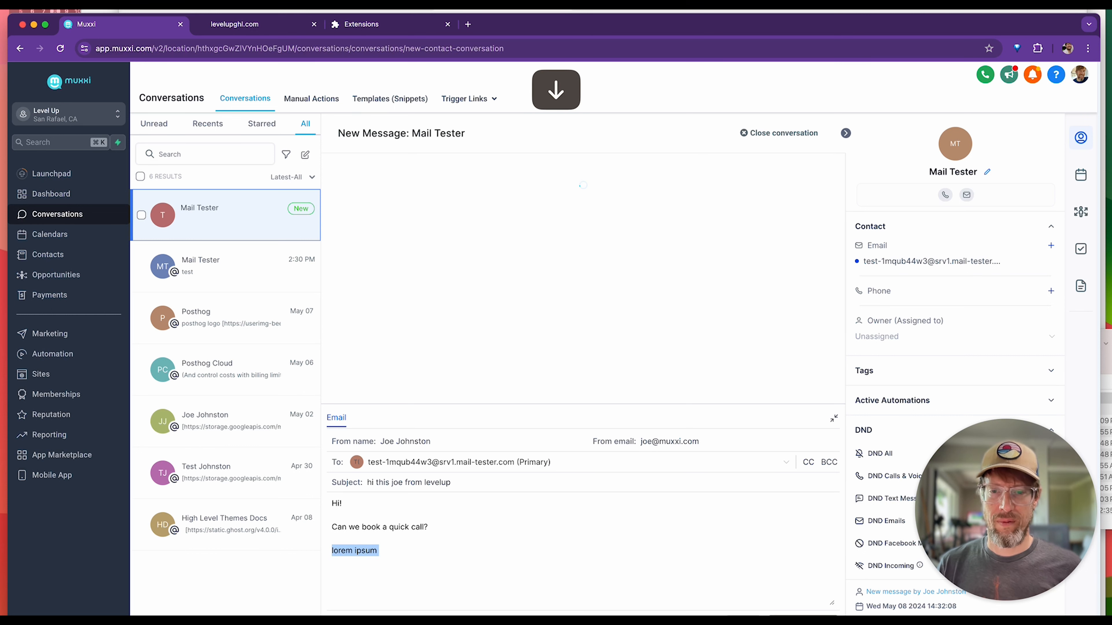
{"action": "key", "text": "Down"}
{"action": "key", "text": "super+v"}
{"action": "key", "text": "super+v"}
{"action": "key", "text": "super+v"}
{"action": "key", "text": "Return"}
{"action": "key", "text": "Return"}
{"action": "key", "text": "super+v"}
{"action": "key", "text": "super+v"}
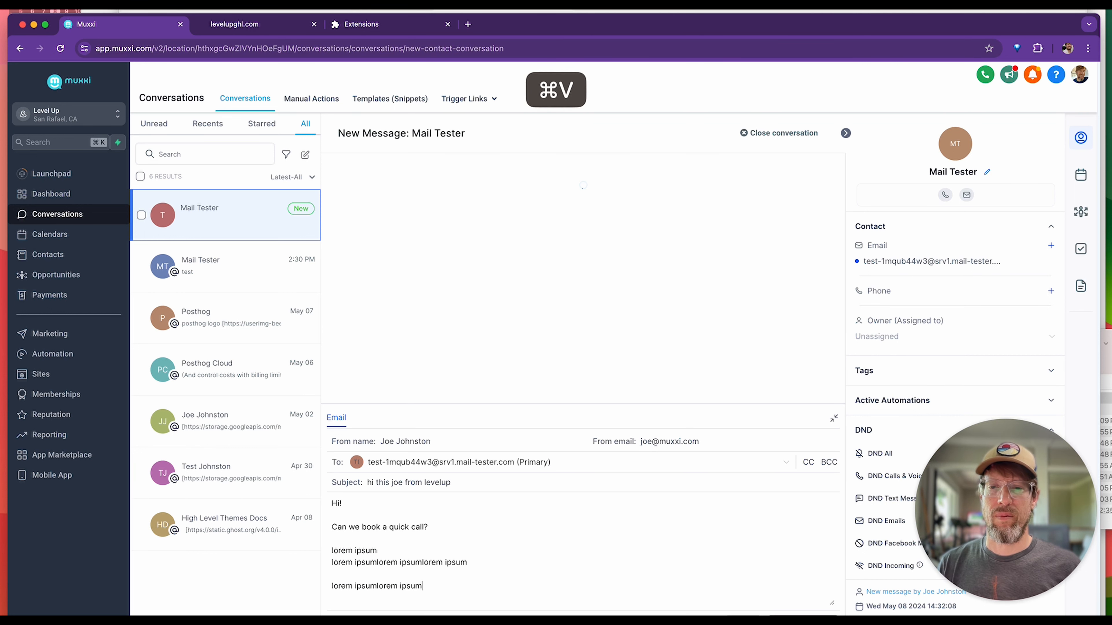
Close the email with "Thanks!" and the sender's first name, and send it to the test address.
{"action": "key", "text": "Return"}
{"action": "key", "text": "Return"}
{"action": "type", "text": "Thanks!"}
{"action": "key", "text": "Return"}
{"action": "key", "text": "Return"}
{"action": "type", "text": "Joe"}
{"action": "key", "text": "Return"}
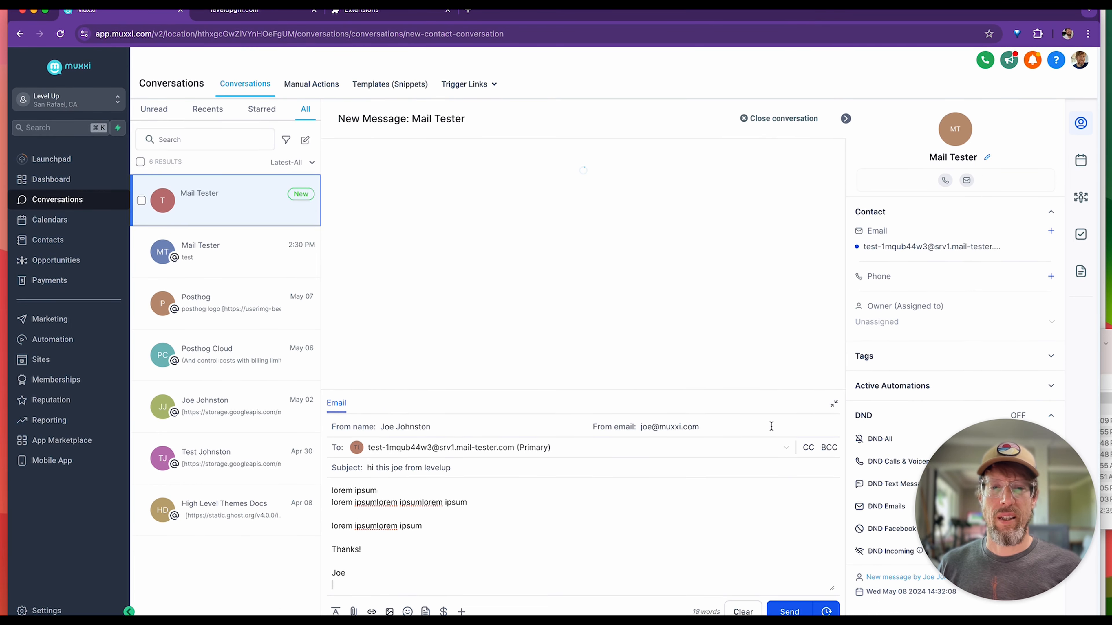
{"action": "left_click", "coordinate": [789, 612]}
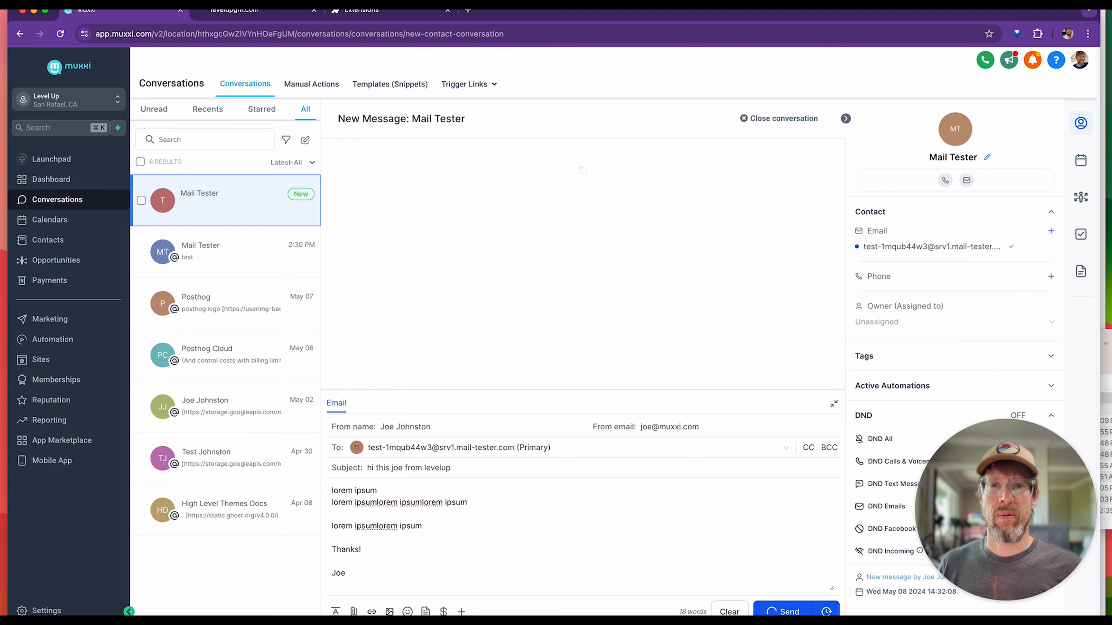
Switch to mail-tester, check the score of the sent email, and look over the result summary.
{"action": "left_click", "coordinate": [581, 10]}
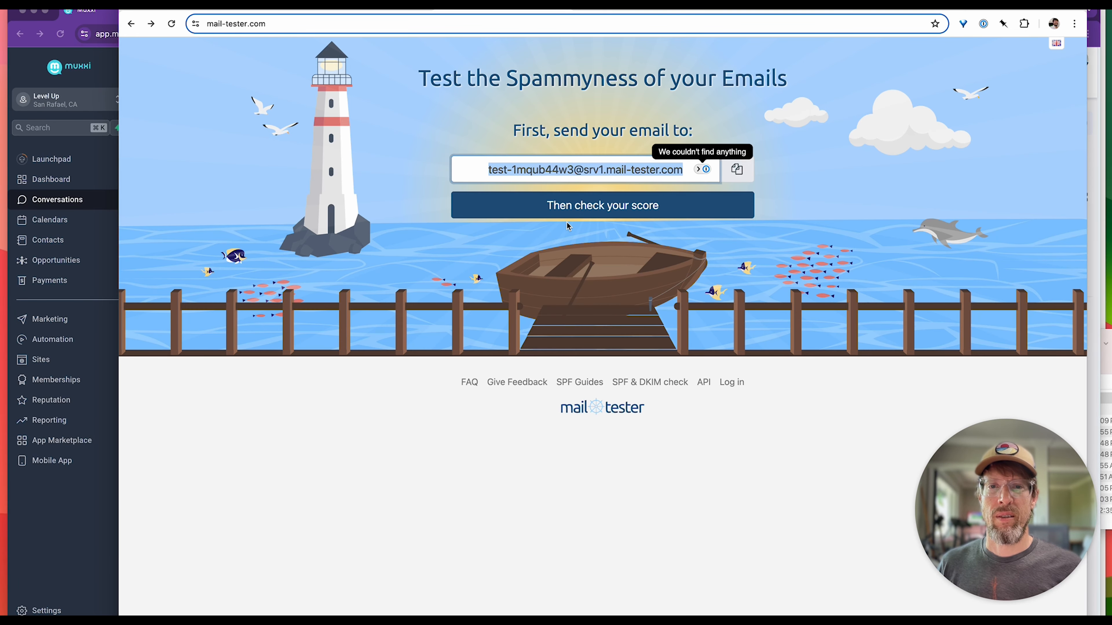
{"action": "left_click", "coordinate": [569, 209]}
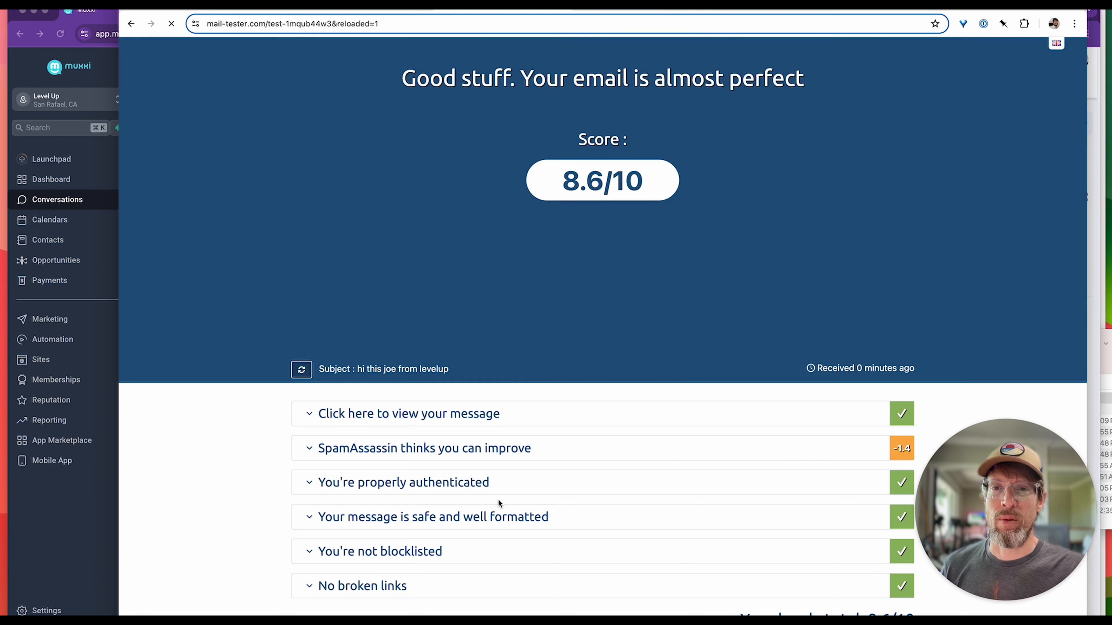
{"action": "scroll", "coordinate": [482, 457], "scroll_direction": "down", "scroll_amount": 1}
{"action": "scroll", "coordinate": [472, 417], "scroll_direction": "down", "scroll_amount": 1}
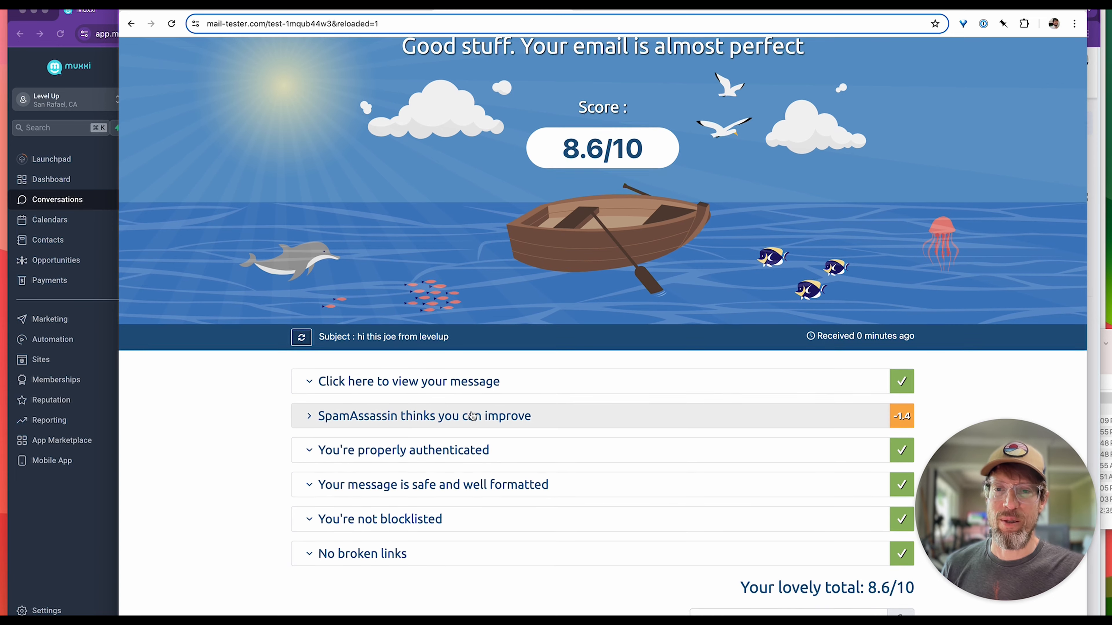
{"action": "scroll", "coordinate": [471, 415], "scroll_direction": "up", "scroll_amount": 1}
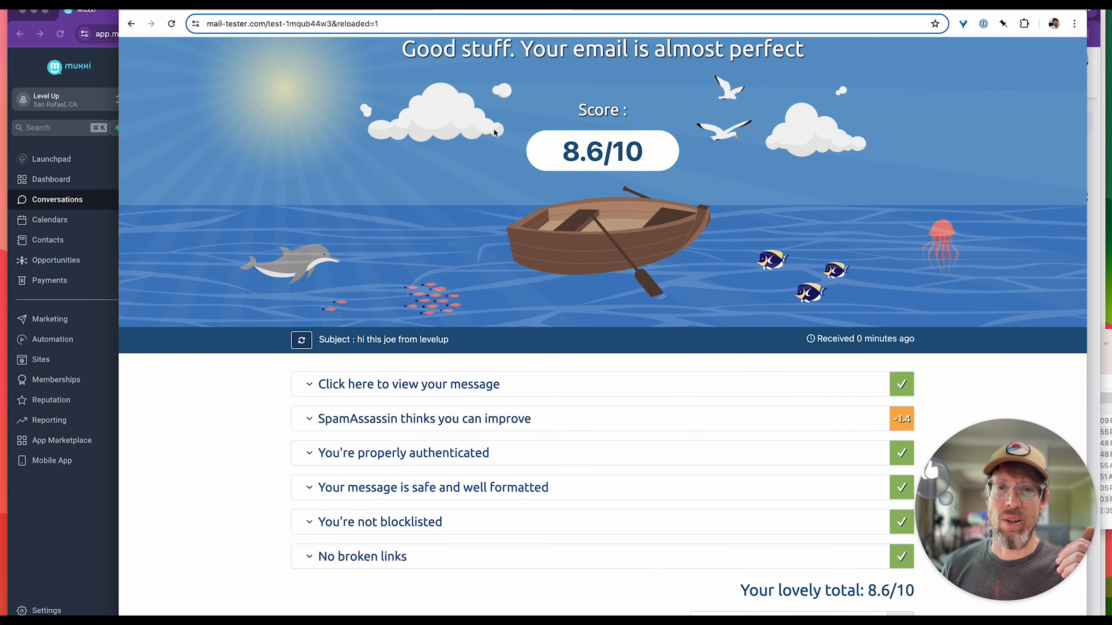
Expand the SpamAssassin report and examine the DKIM_SIGNED, HTML_IMAGE_ONLY_12 and SPF_PASS entries.
{"action": "left_click", "coordinate": [406, 420]}
{"action": "scroll", "coordinate": [405, 421], "scroll_direction": "down", "scroll_amount": 10}
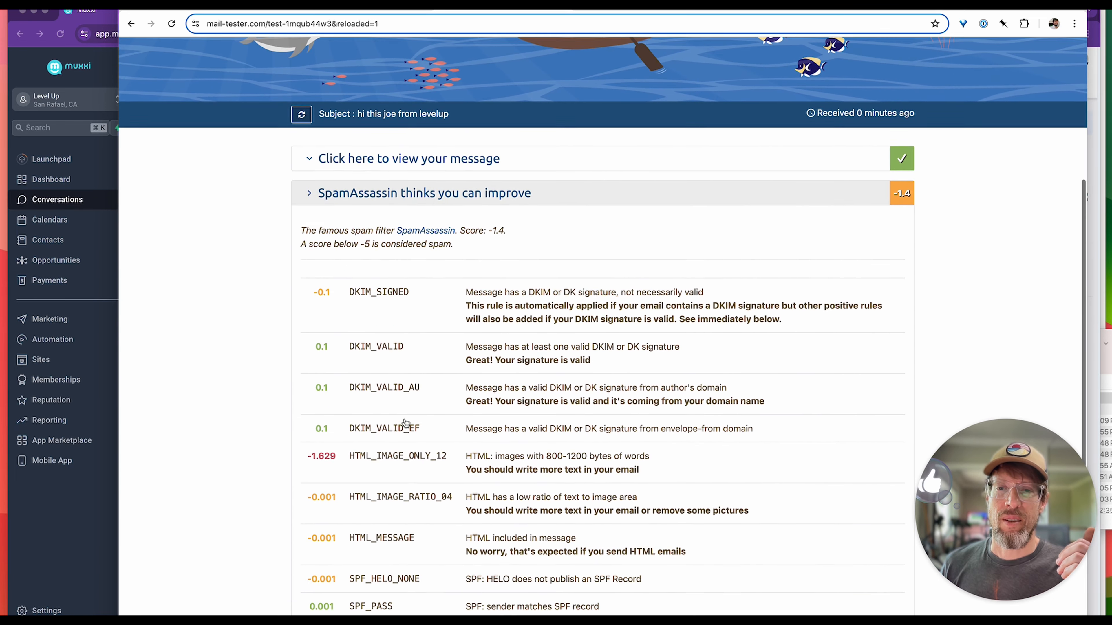
{"action": "left_click", "coordinate": [304, 123]}
{"action": "left_click_drag", "start_coordinate": [304, 123], "coordinate": [372, 127]}
{"action": "left_click", "coordinate": [372, 127]}
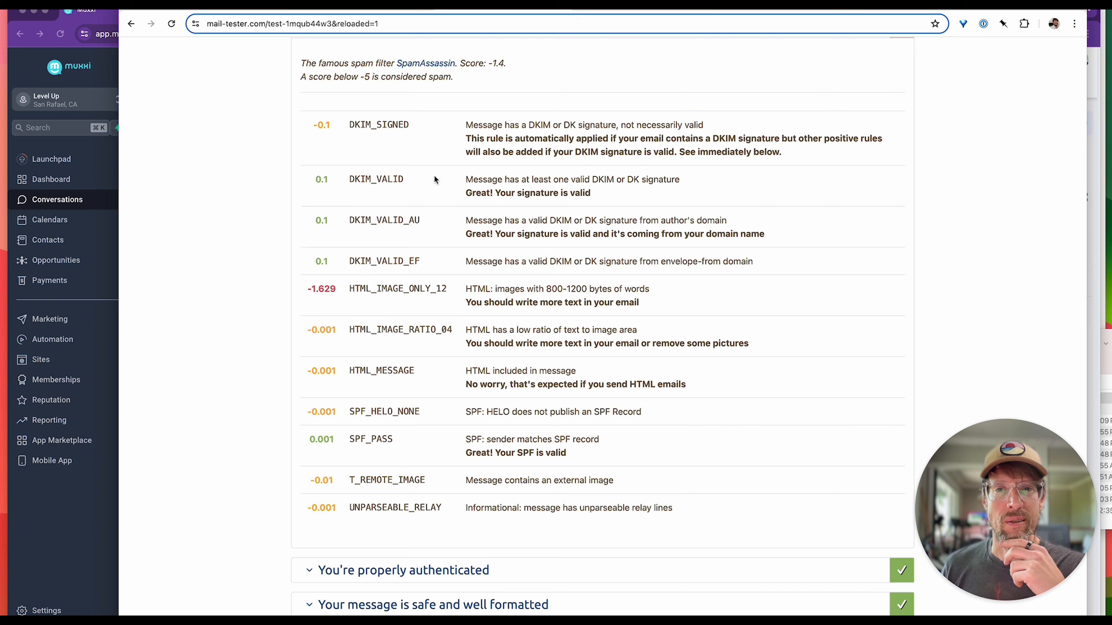
{"action": "scroll", "coordinate": [572, 233], "scroll_direction": "down", "scroll_amount": 1}
{"action": "left_click_drag", "start_coordinate": [467, 118], "coordinate": [810, 132]}
{"action": "left_click", "coordinate": [810, 128]}
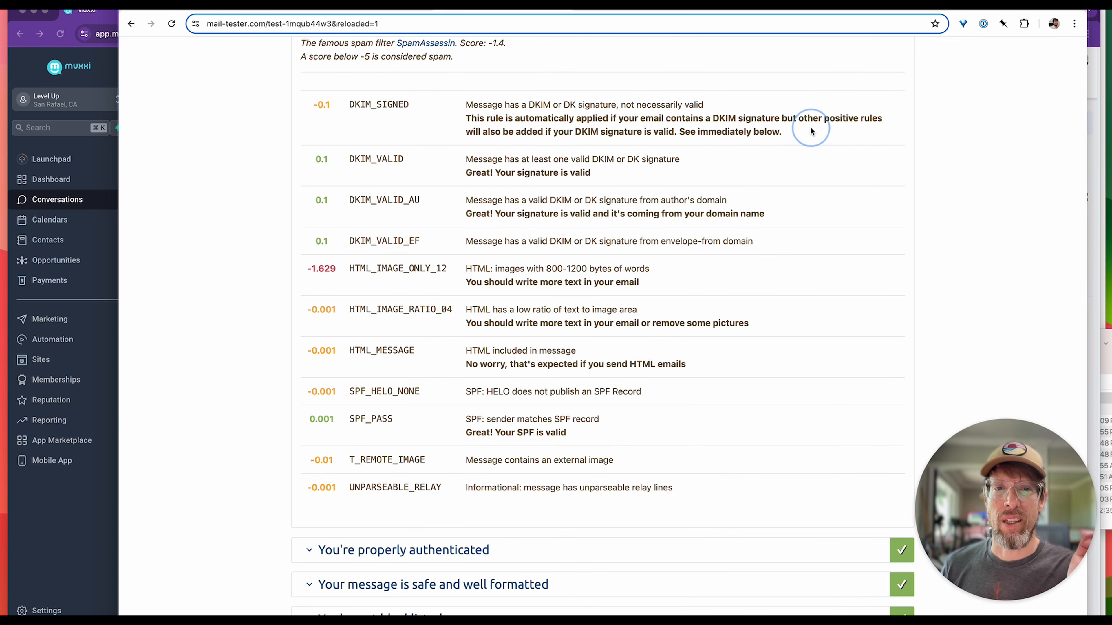
{"action": "scroll", "coordinate": [740, 289], "scroll_direction": "down", "scroll_amount": 5}
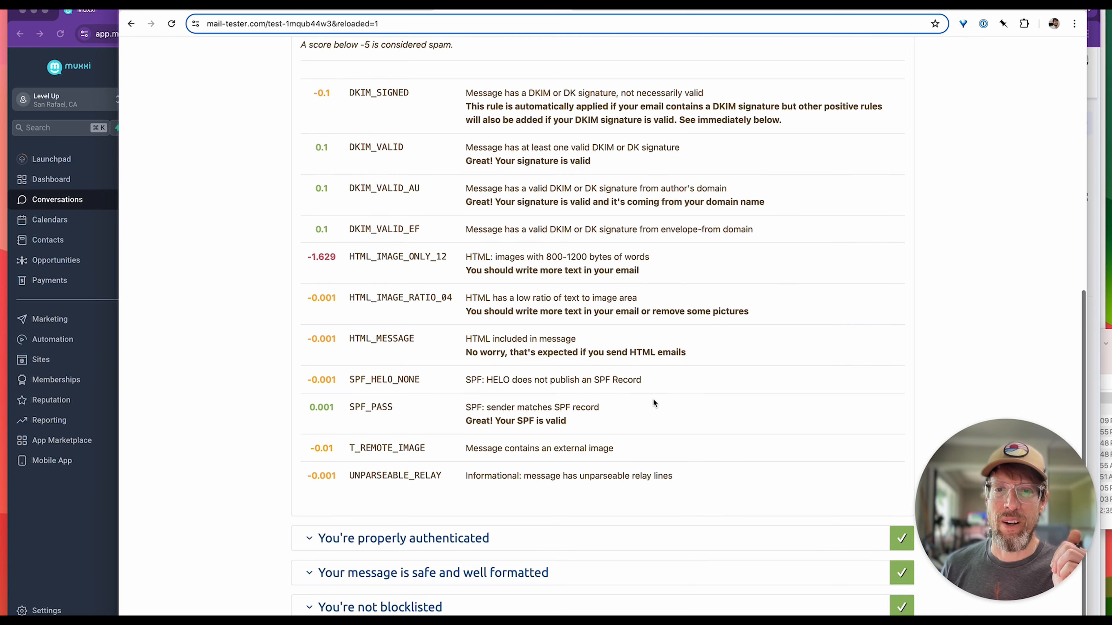
{"action": "left_click_drag", "start_coordinate": [309, 171], "coordinate": [666, 192]}
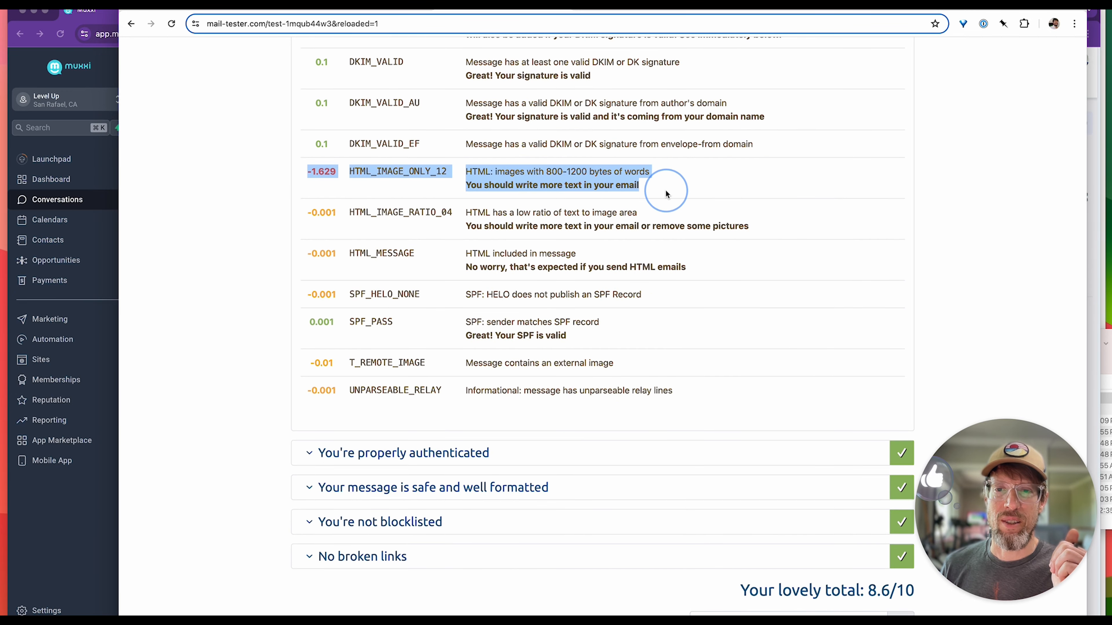
{"action": "left_click_drag", "start_coordinate": [344, 327], "coordinate": [428, 320]}
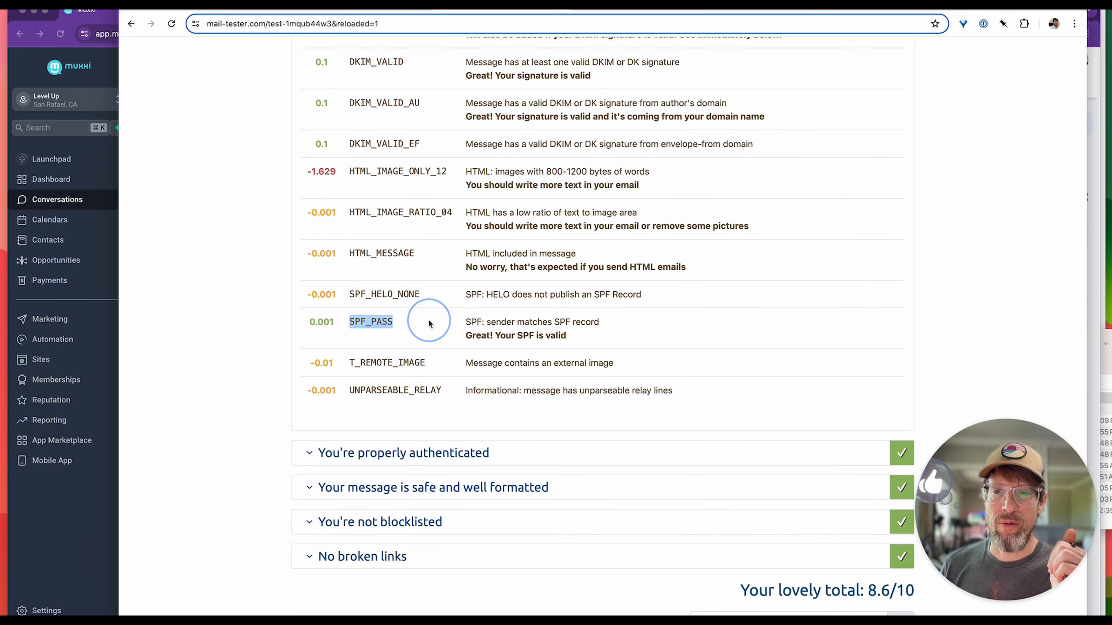
{"action": "scroll", "coordinate": [431, 324], "scroll_direction": "down", "scroll_amount": 1}
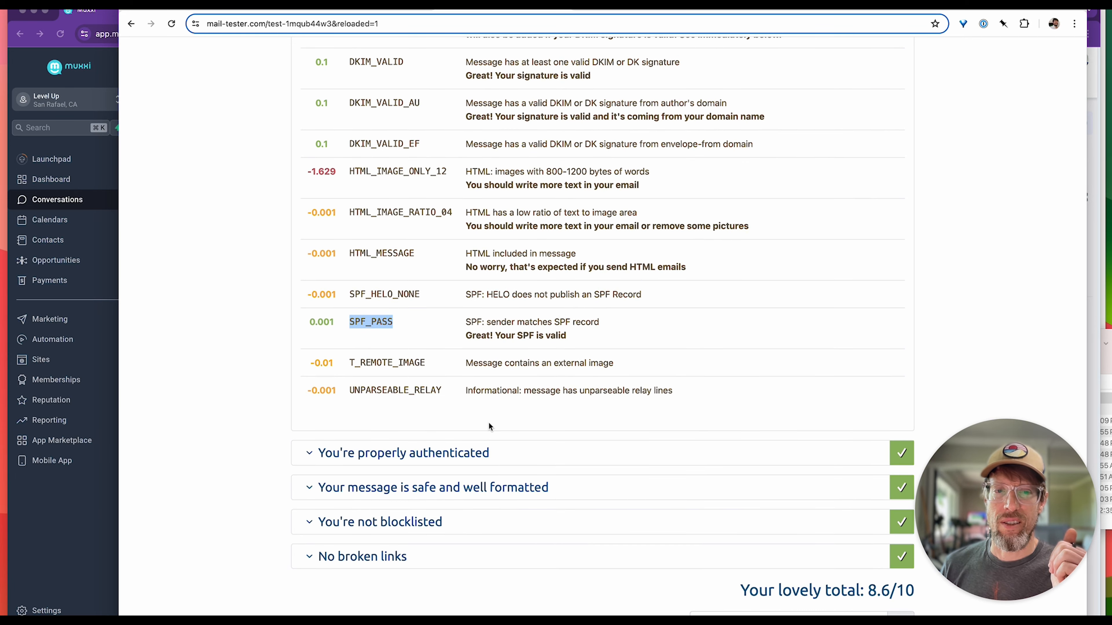
Expand the authentication and blocklist sections of the mail-tester report and review their checks.
{"action": "left_click", "coordinate": [457, 447]}
{"action": "scroll", "coordinate": [411, 449], "scroll_direction": "down", "scroll_amount": 5}
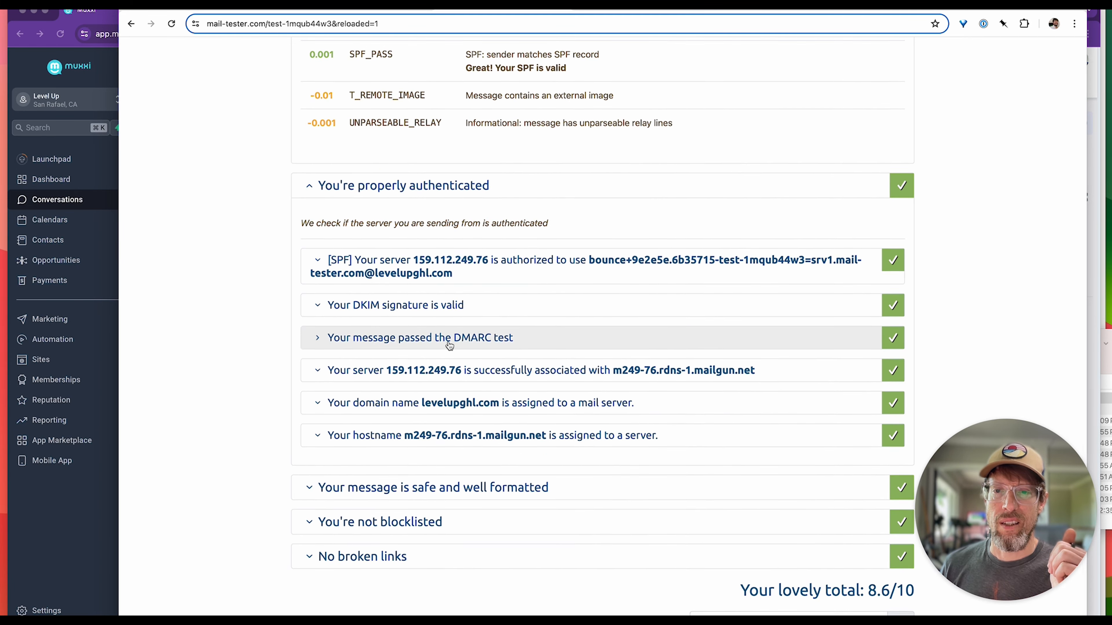
{"action": "left_click", "coordinate": [377, 522]}
{"action": "scroll", "coordinate": [483, 483], "scroll_direction": "down", "scroll_amount": 4}
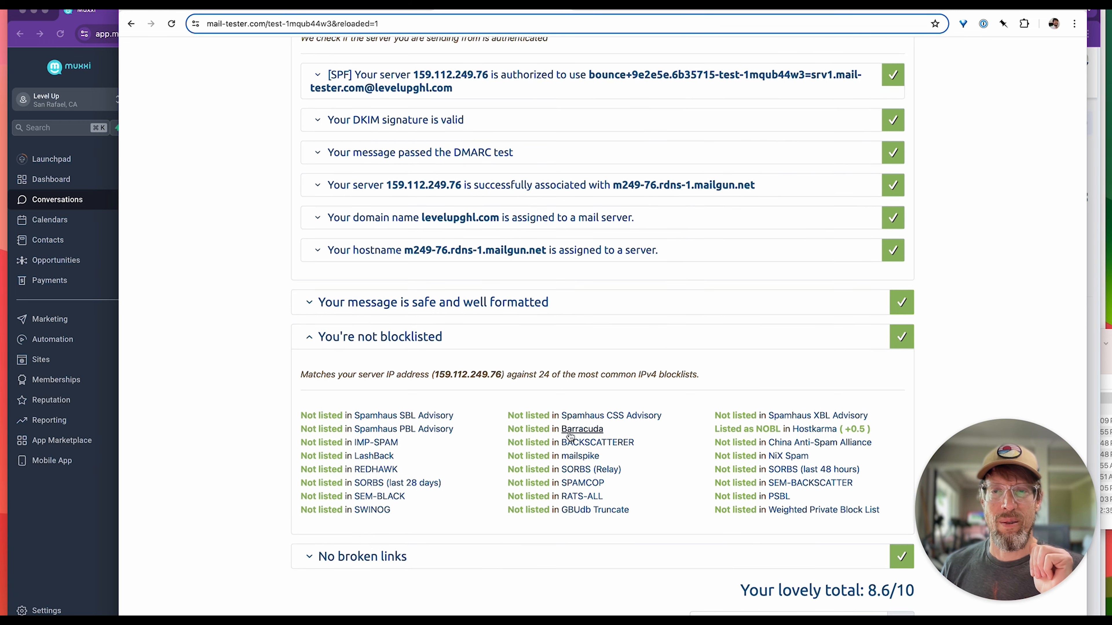
{"action": "scroll", "coordinate": [605, 382], "scroll_direction": "up", "scroll_amount": 15}
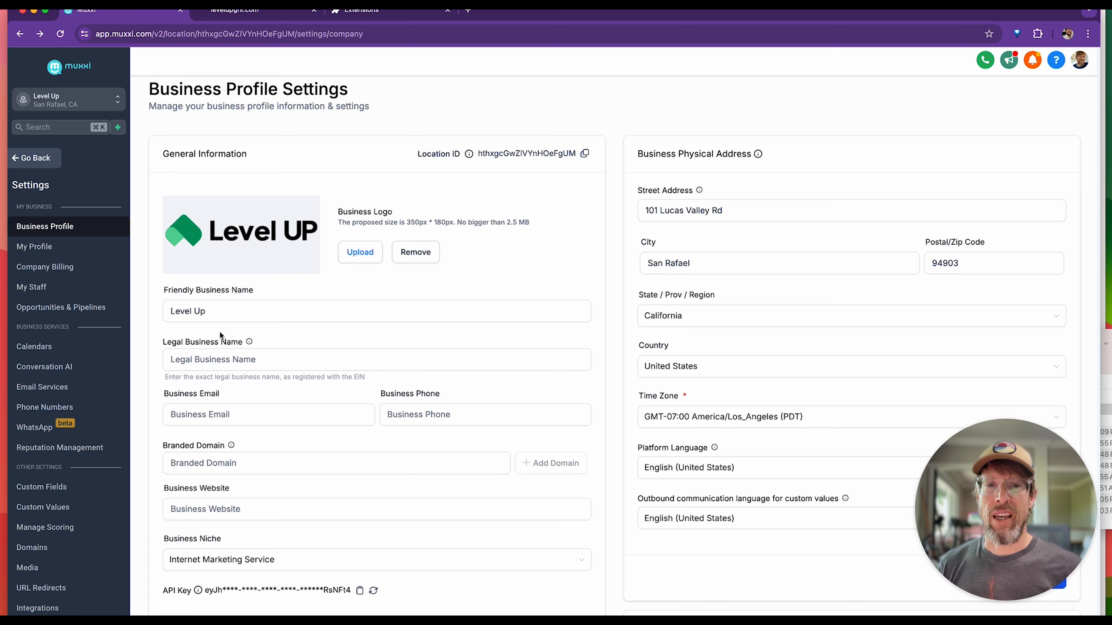
Enter the company's support e-mail as the business email in Muxxi's Business Profile settings and save the general information.
{"action": "scroll", "coordinate": [239, 387], "scroll_direction": "down", "scroll_amount": 3}
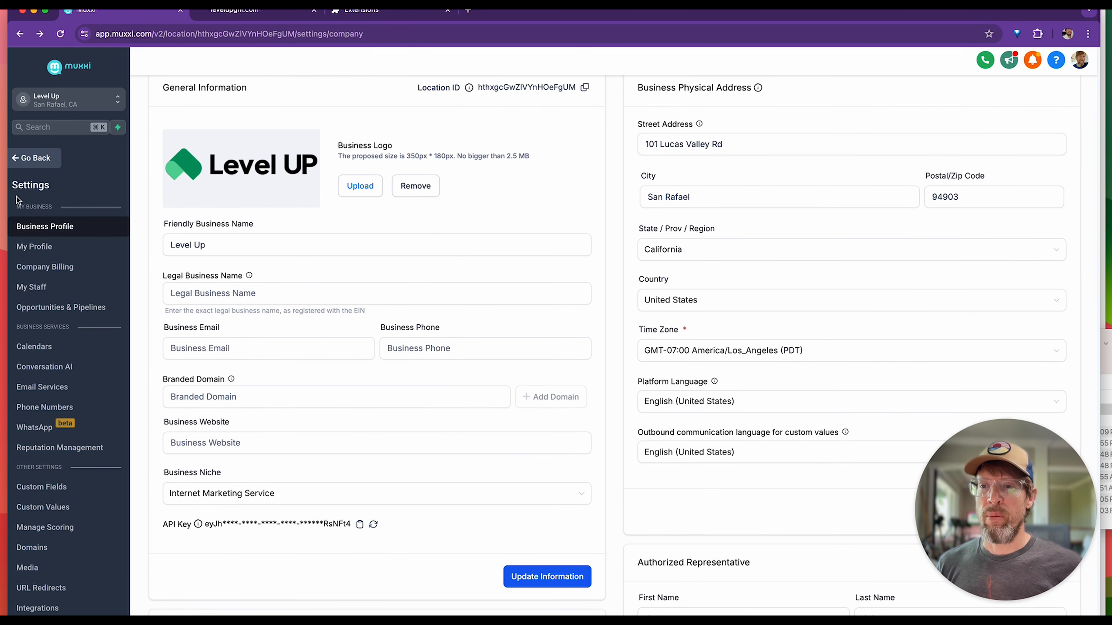
{"action": "scroll", "coordinate": [265, 429], "scroll_direction": "down", "scroll_amount": 3}
{"action": "left_click", "coordinate": [188, 291]}
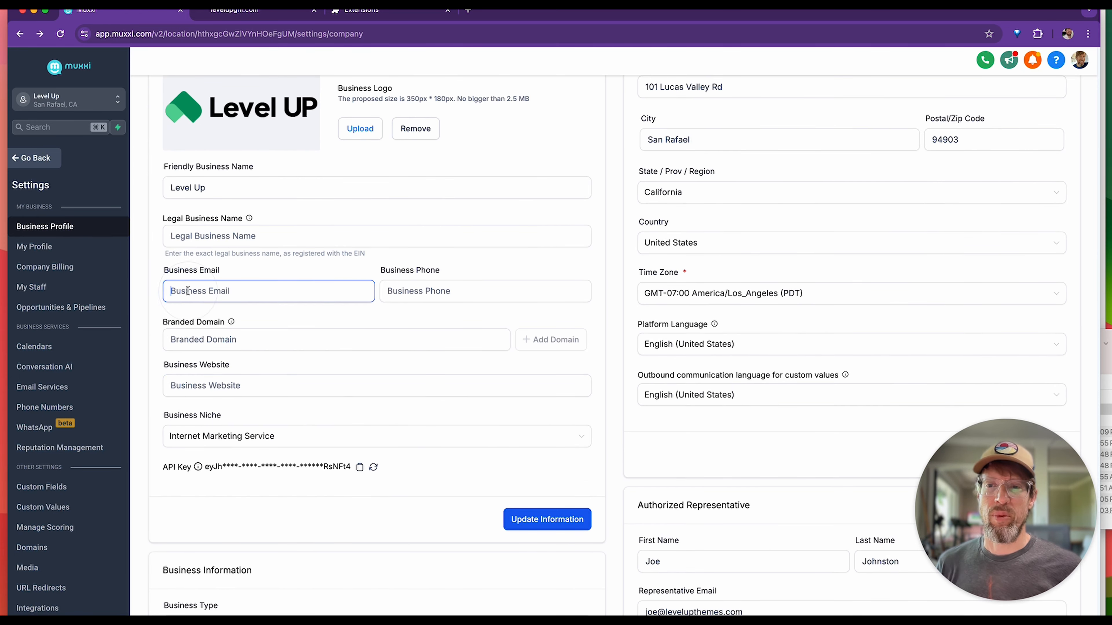
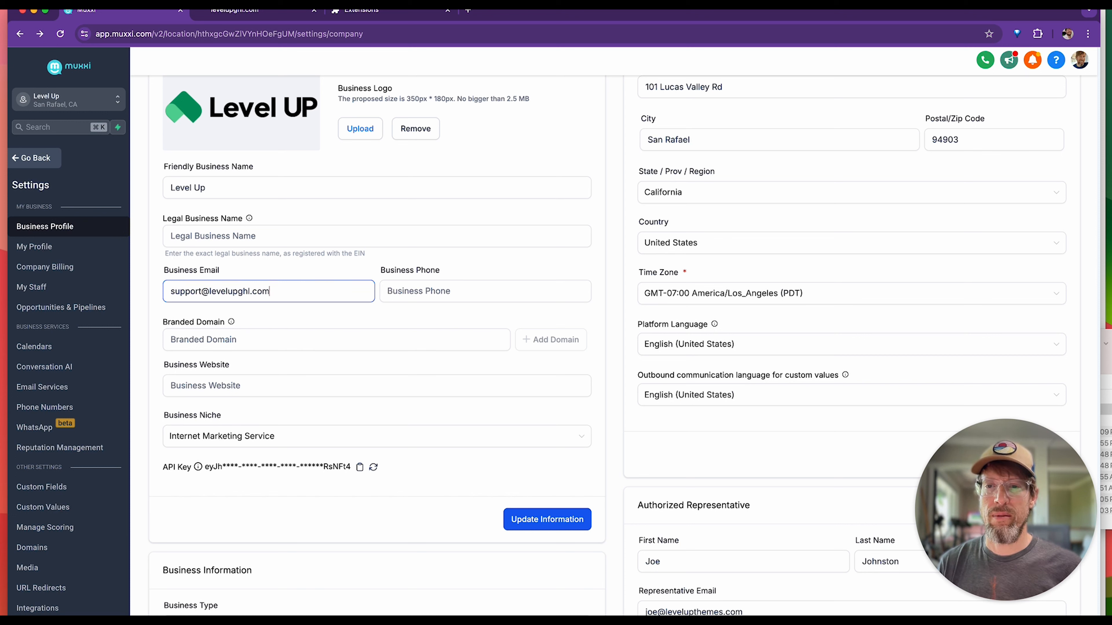
{"action": "scroll", "coordinate": [392, 354], "scroll_direction": "down", "scroll_amount": 3}
{"action": "scroll", "coordinate": [263, 376], "scroll_direction": "up", "scroll_amount": 6}
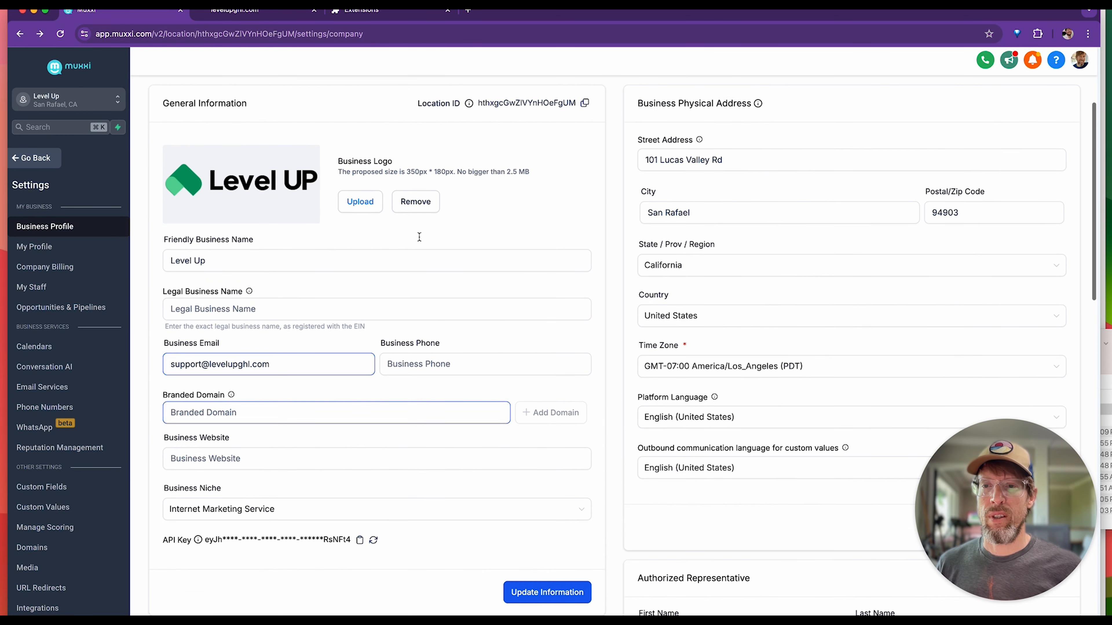
{"action": "scroll", "coordinate": [208, 390], "scroll_direction": "down", "scroll_amount": 1}
{"action": "left_click", "coordinate": [210, 387]}
{"action": "scroll", "coordinate": [328, 386], "scroll_direction": "down", "scroll_amount": 2}
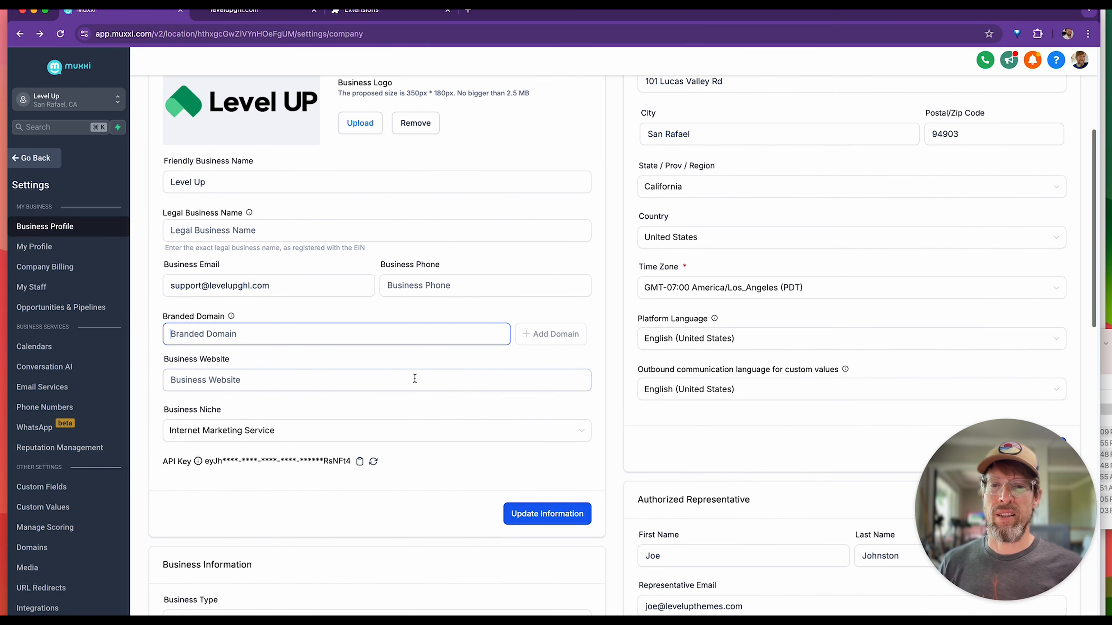
{"action": "left_click", "coordinate": [536, 519]}
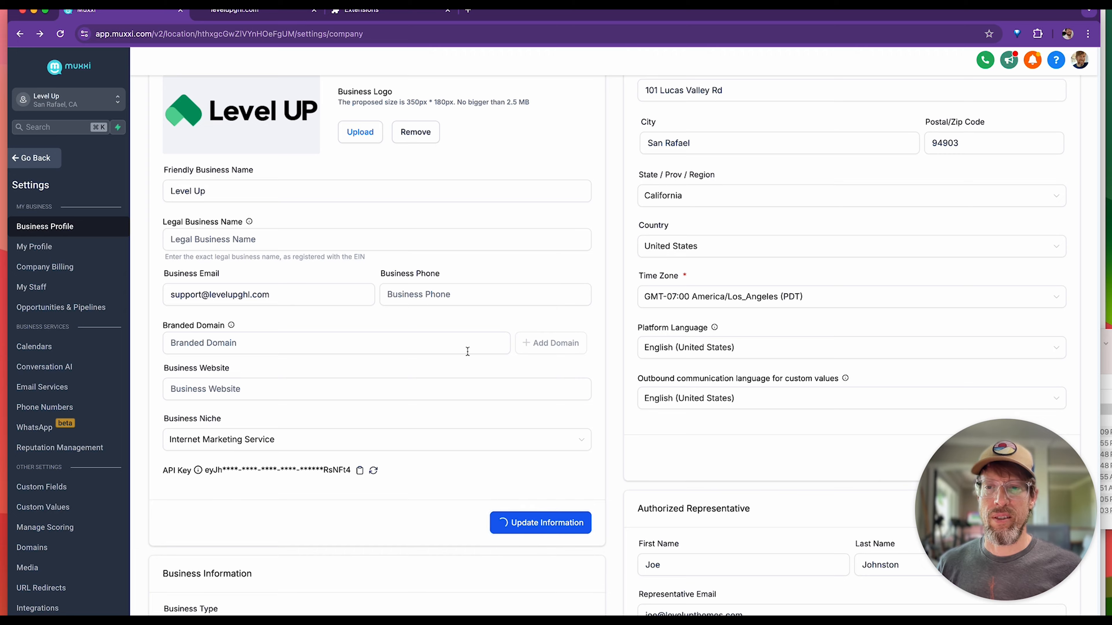
{"action": "scroll", "coordinate": [463, 347], "scroll_direction": "up", "scroll_amount": 1}
{"action": "scroll", "coordinate": [388, 408], "scroll_direction": "down", "scroll_amount": 1}
{"action": "type", "text": "h"}
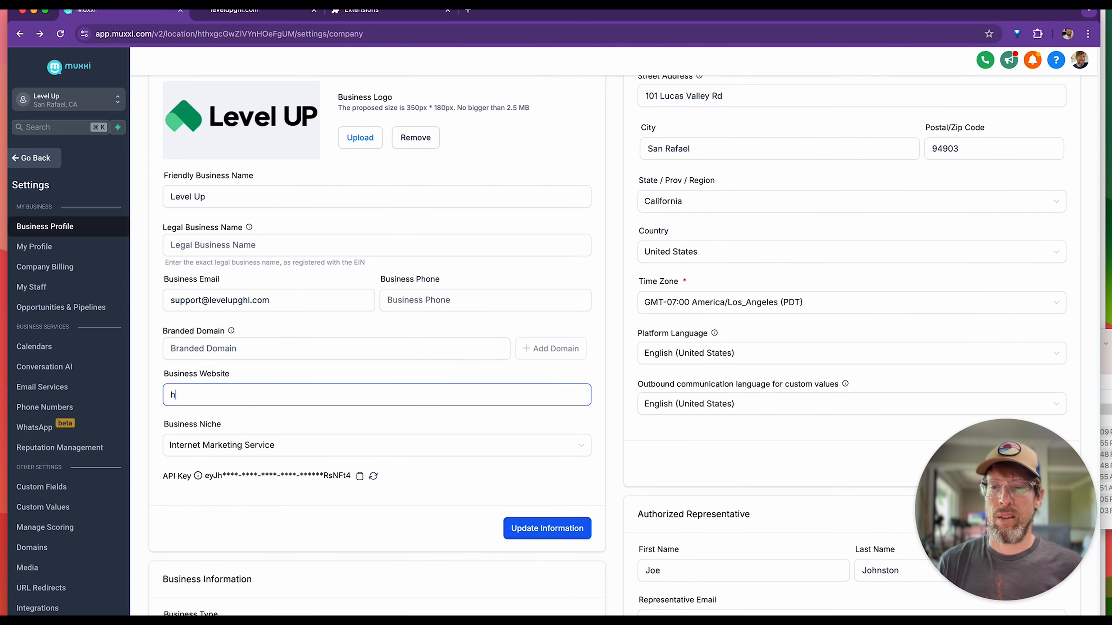
{"action": "type", "text": "ttps://lev"}
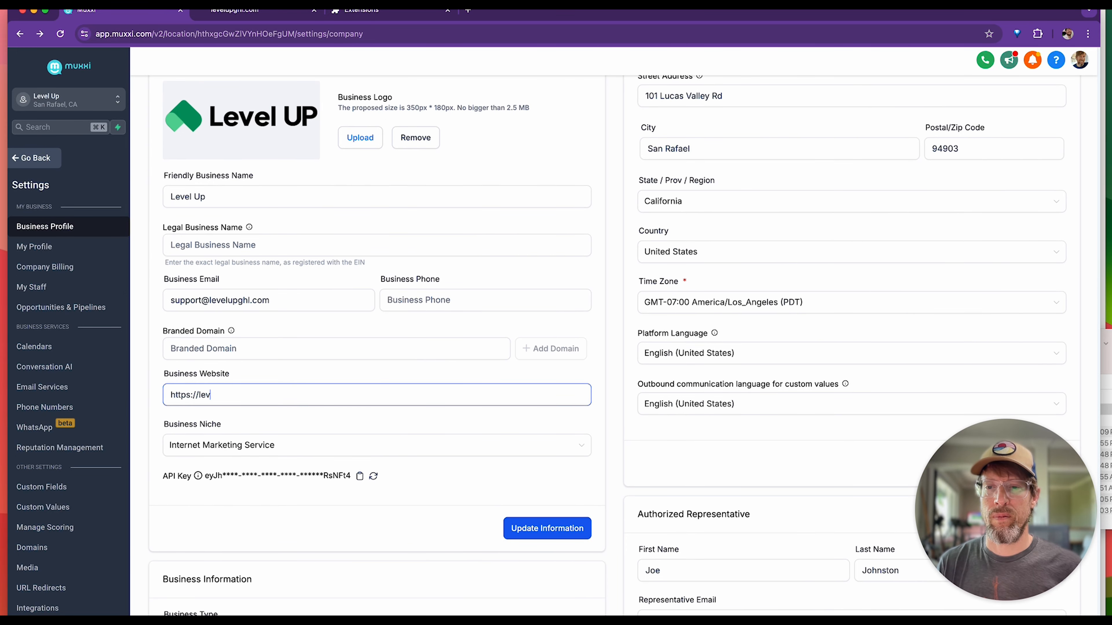
{"action": "type", "text": "elupghl.com"}
{"action": "left_click", "coordinate": [543, 528]}
{"action": "scroll", "coordinate": [459, 347], "scroll_direction": "up", "scroll_amount": 1}
{"action": "left_click", "coordinate": [198, 403]}
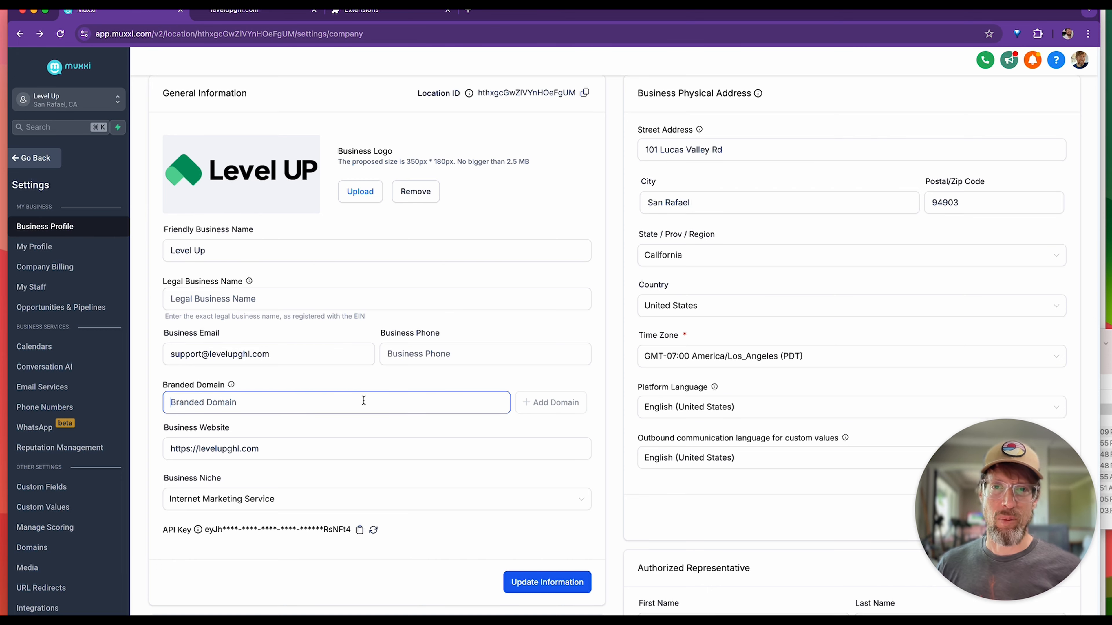
{"action": "scroll", "coordinate": [398, 455], "scroll_direction": "down", "scroll_amount": 1}
{"action": "scroll", "coordinate": [398, 456], "scroll_direction": "down", "scroll_amount": 1}
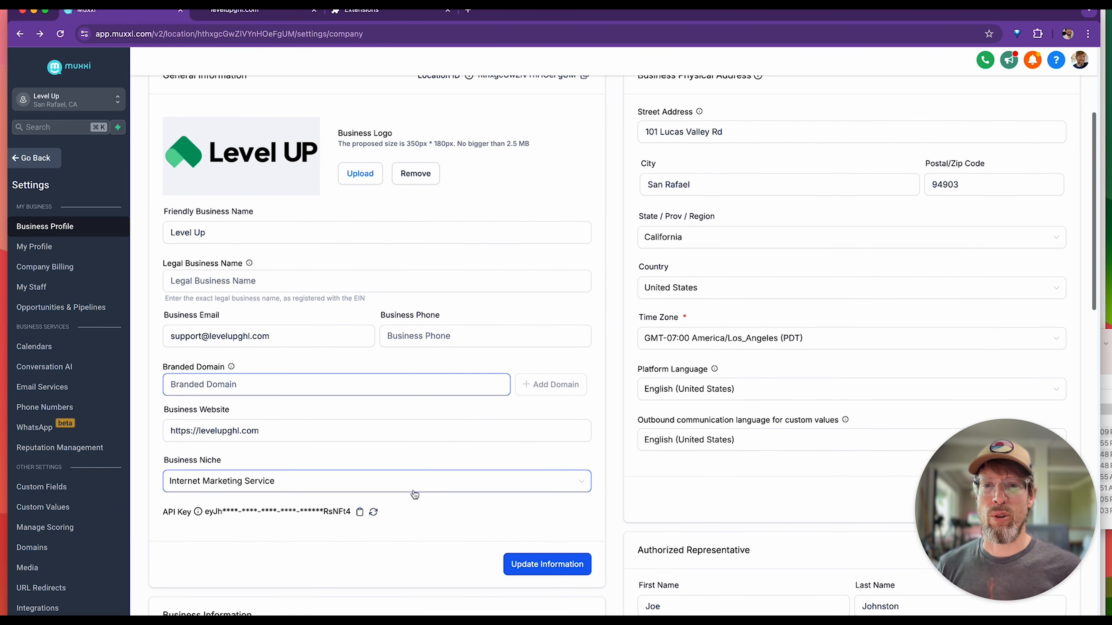
Enter link.levelupghl.com as the branded domain in the Business Profile settings and start adding it.
{"action": "scroll", "coordinate": [375, 427], "scroll_direction": "down", "scroll_amount": 2}
{"action": "left_click", "coordinate": [203, 367]}
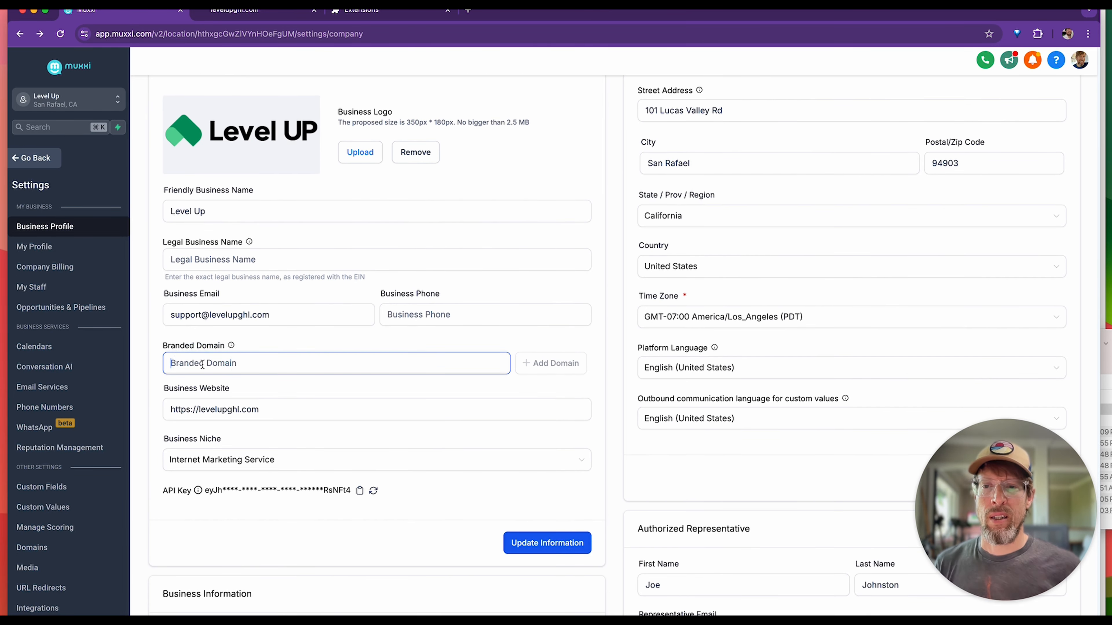
{"action": "type", "text": "link"}
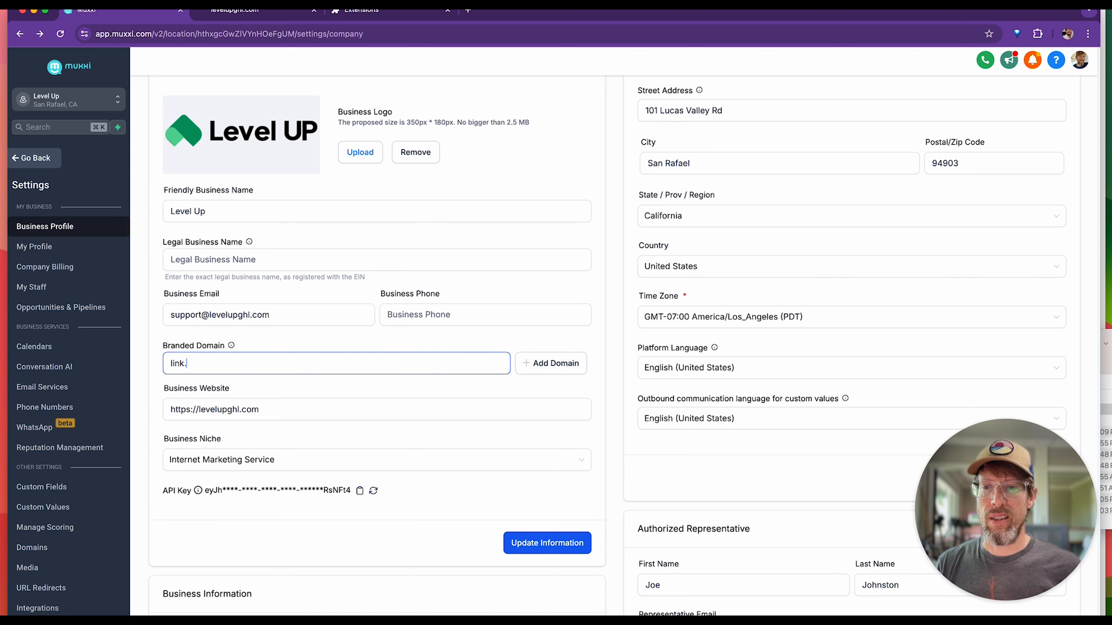
{"action": "type", "text": ".levelupghl.com"}
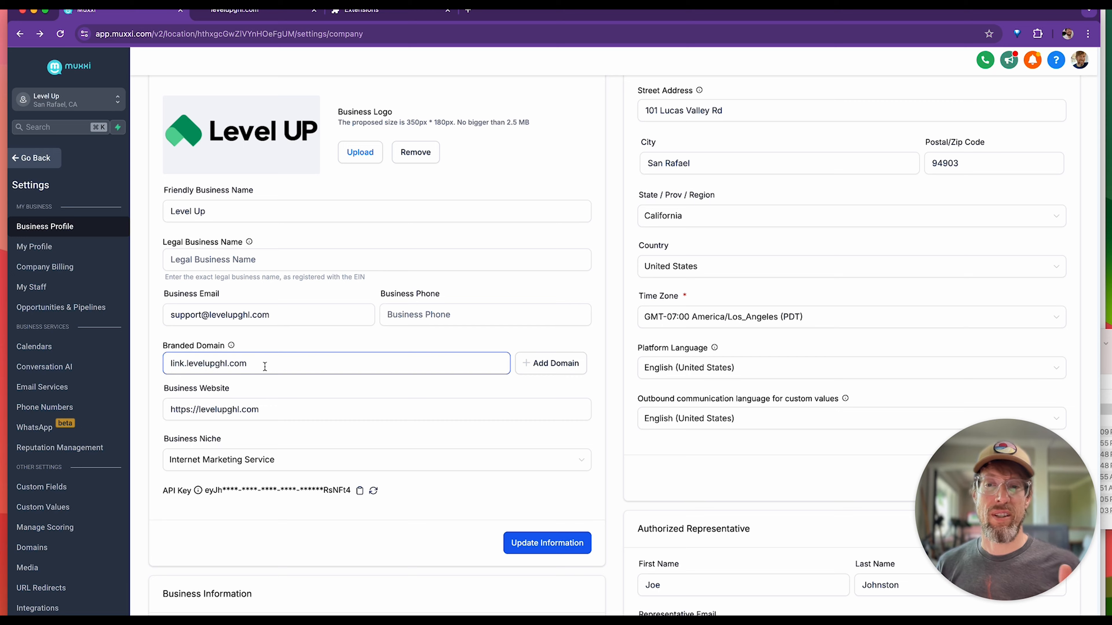
{"action": "scroll", "coordinate": [262, 370], "scroll_direction": "down", "scroll_amount": 3}
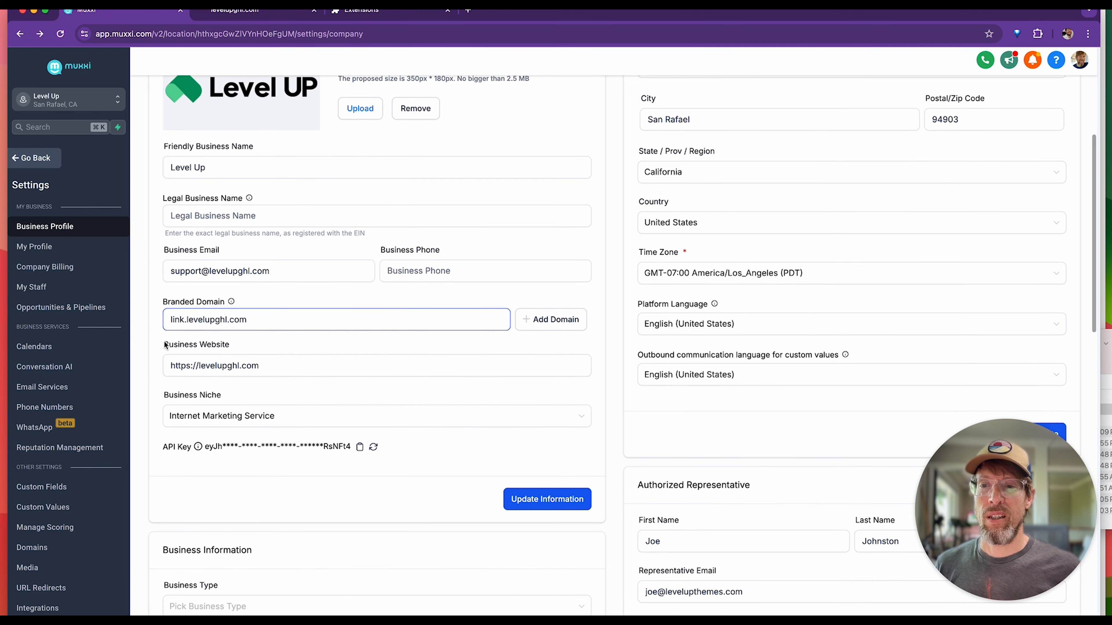
{"action": "left_click", "coordinate": [544, 320]}
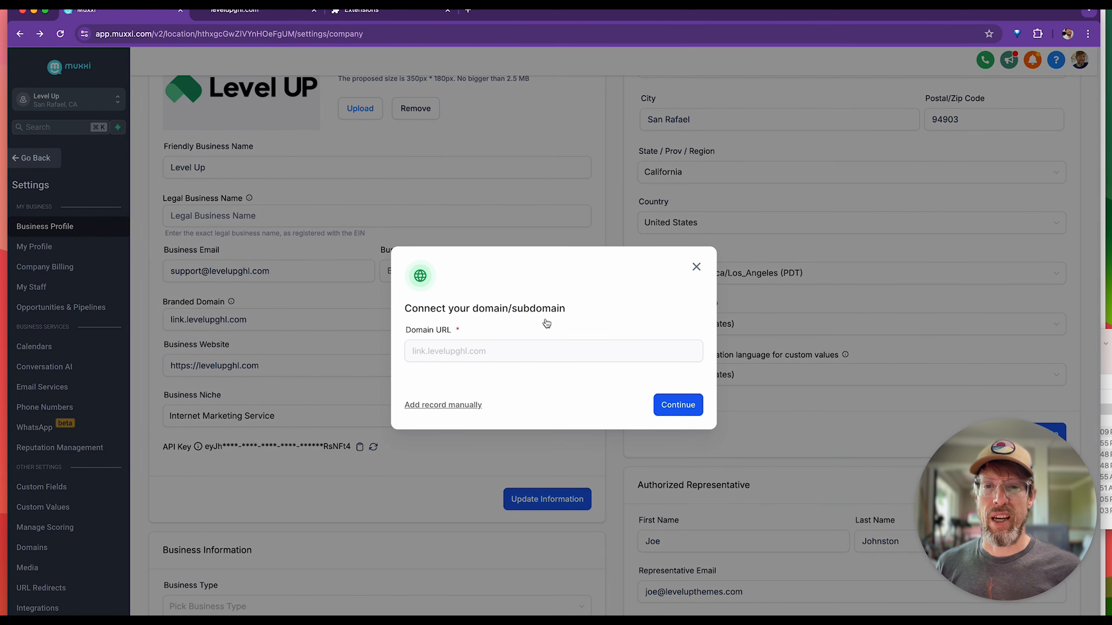
Continue with Cloudflare as the domain provider and authorize LeadConnector's CNAME record for link.levelupghl.com.
{"action": "left_click", "coordinate": [690, 406]}
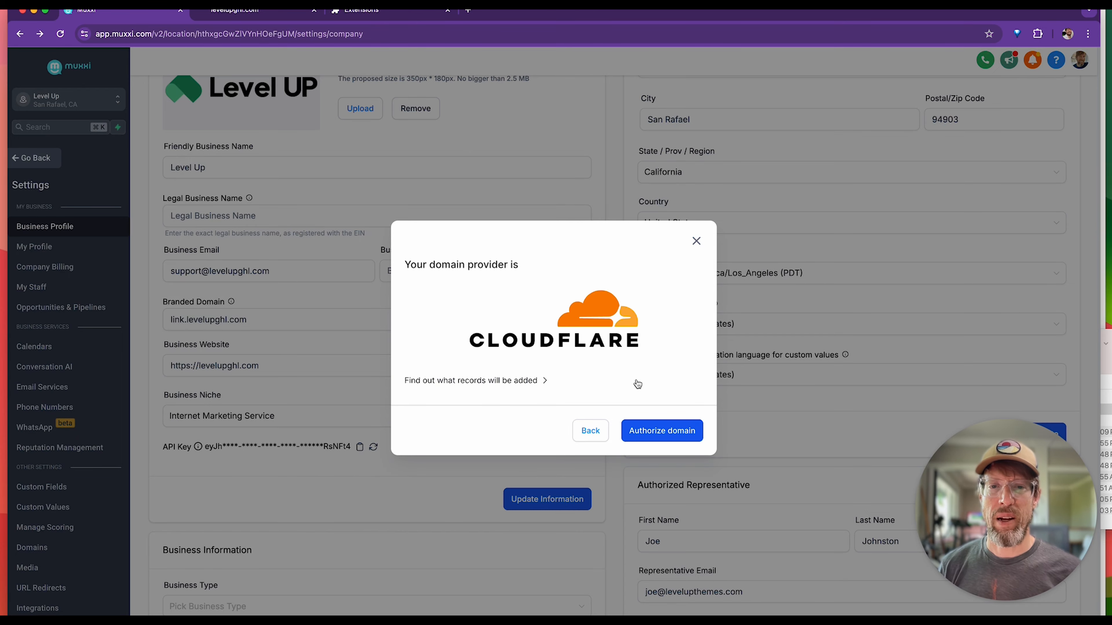
{"action": "left_click", "coordinate": [667, 431]}
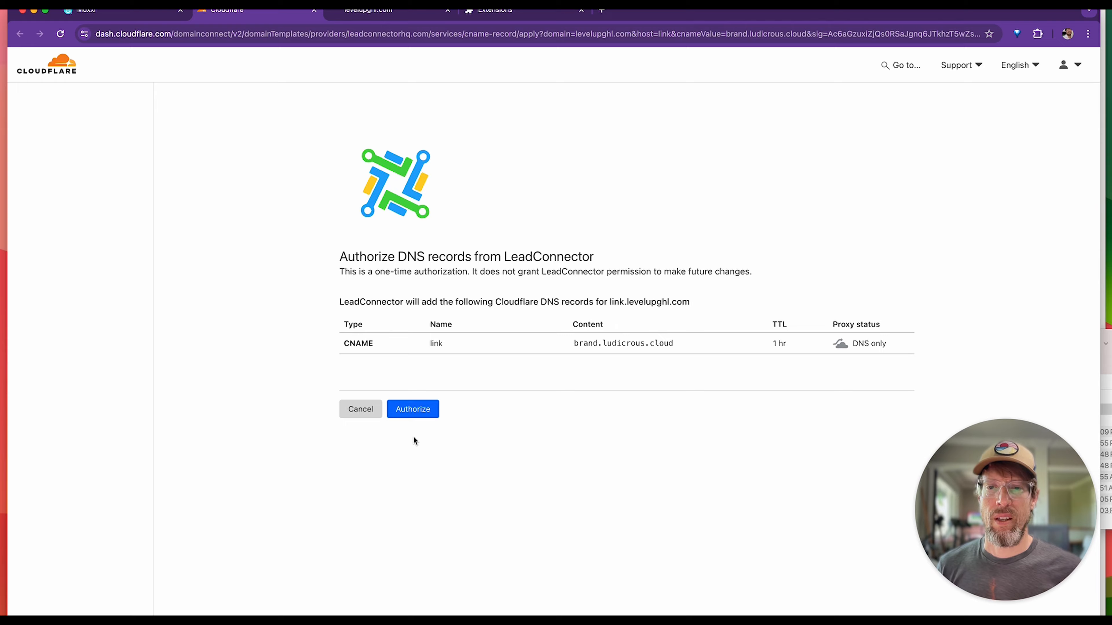
{"action": "left_click", "coordinate": [412, 409]}
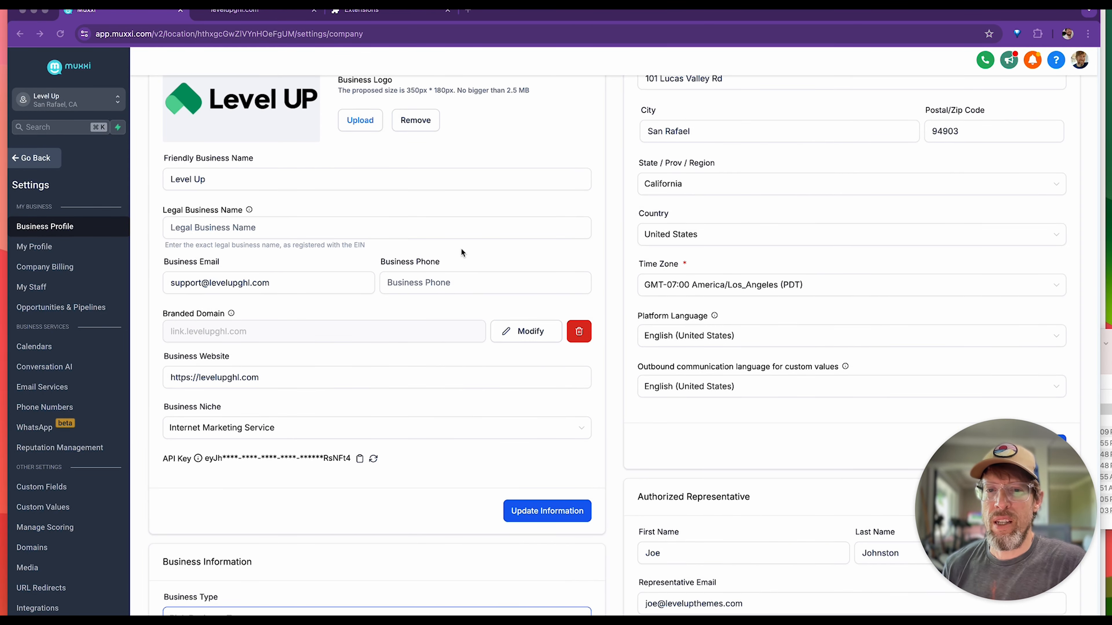
{"action": "scroll", "coordinate": [302, 337], "scroll_direction": "up", "scroll_amount": 2}
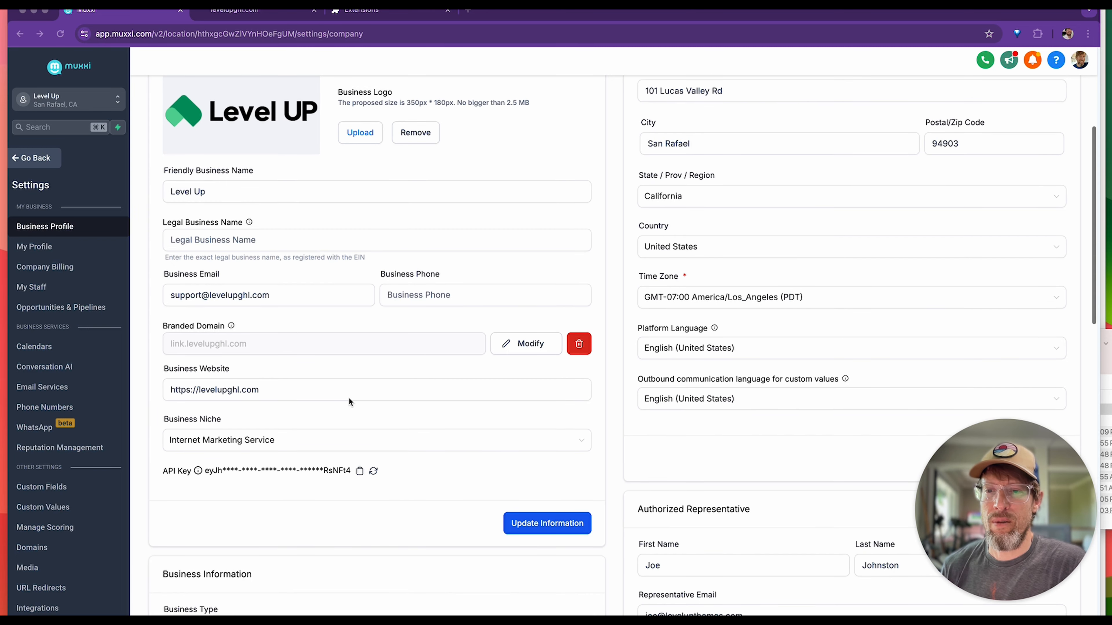
{"action": "scroll", "coordinate": [349, 400], "scroll_direction": "down", "scroll_amount": 1}
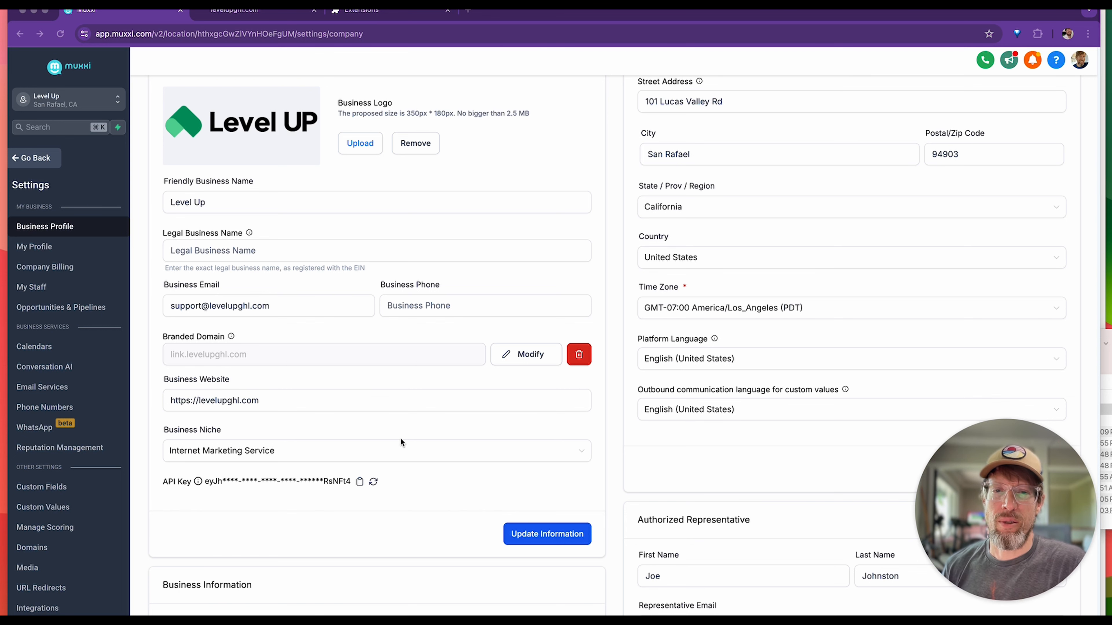
{"action": "scroll", "coordinate": [400, 437], "scroll_direction": "down", "scroll_amount": 1}
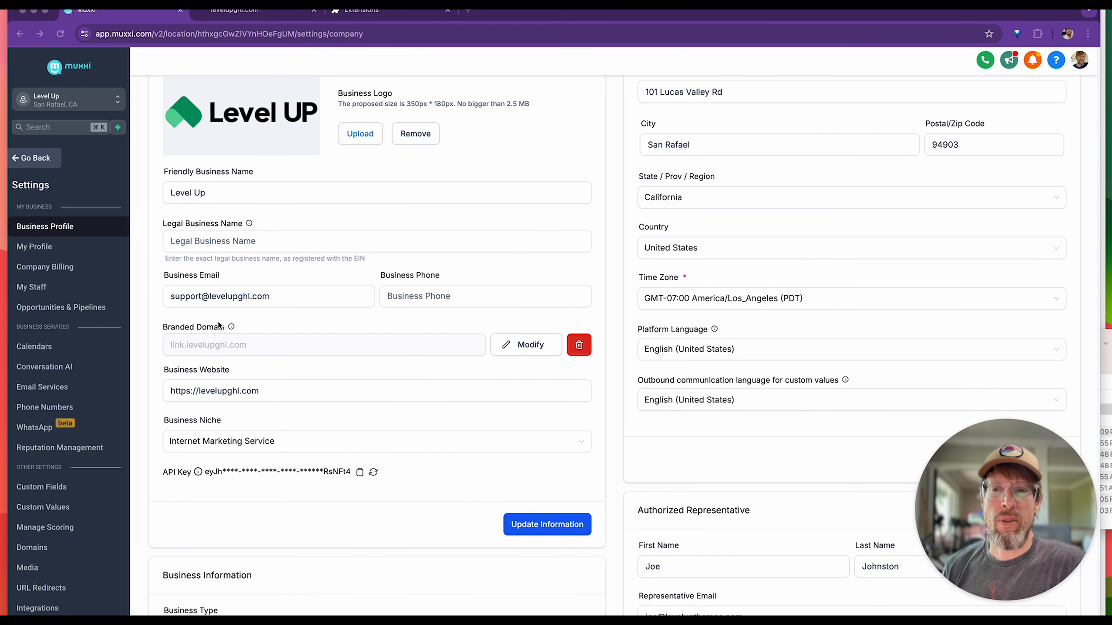
{"action": "scroll", "coordinate": [258, 373], "scroll_direction": "up", "scroll_amount": 1}
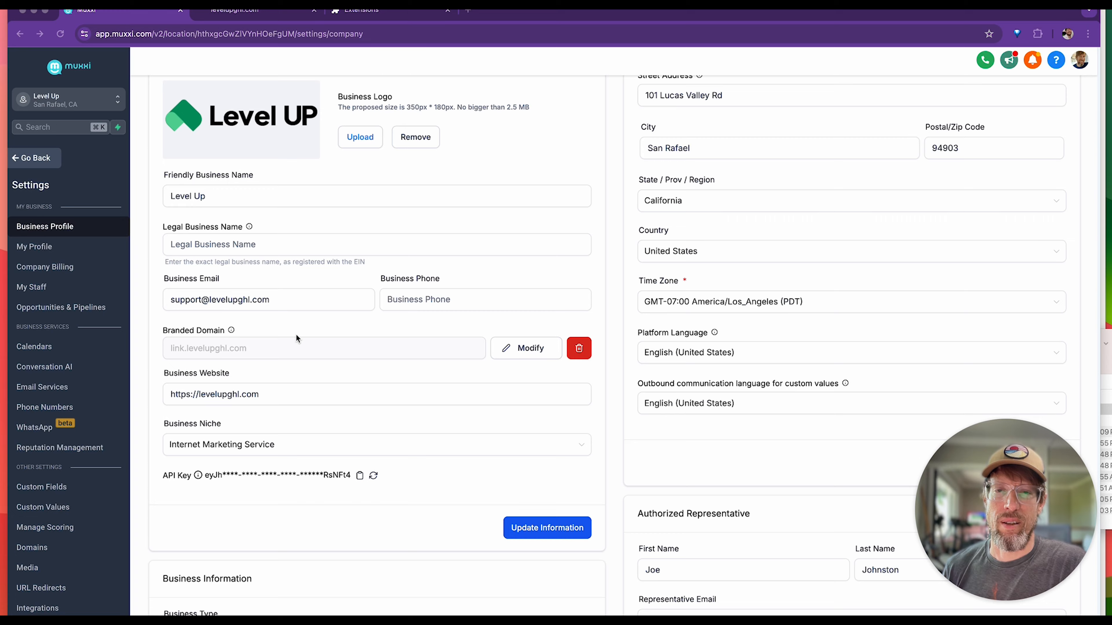
{"action": "scroll", "coordinate": [295, 334], "scroll_direction": "down", "scroll_amount": 1}
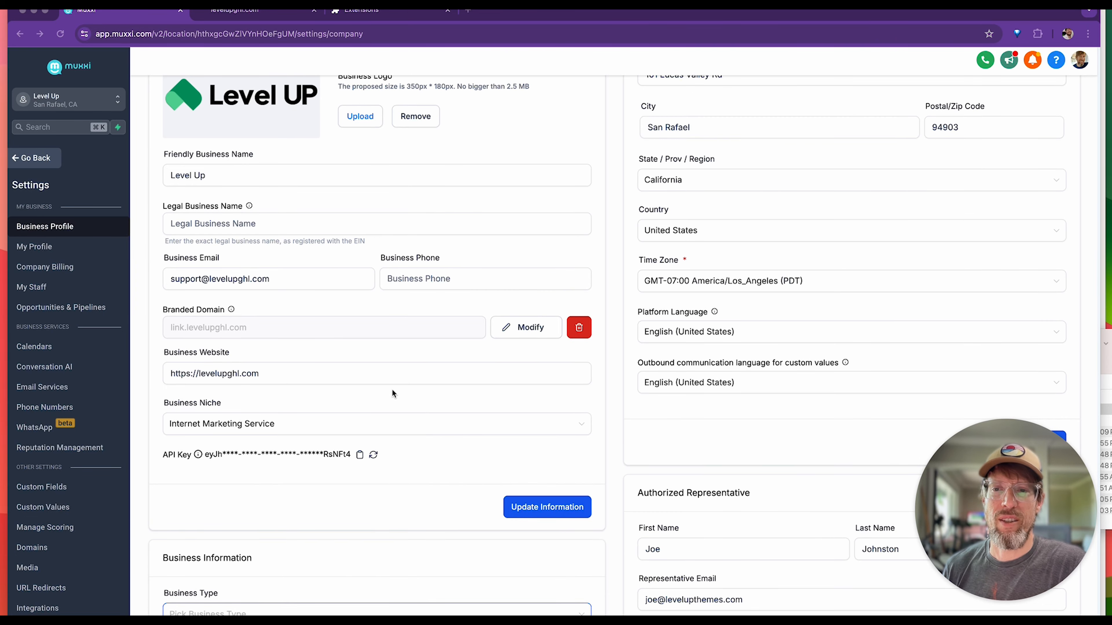
{"action": "scroll", "coordinate": [407, 397], "scroll_direction": "up", "scroll_amount": 2}
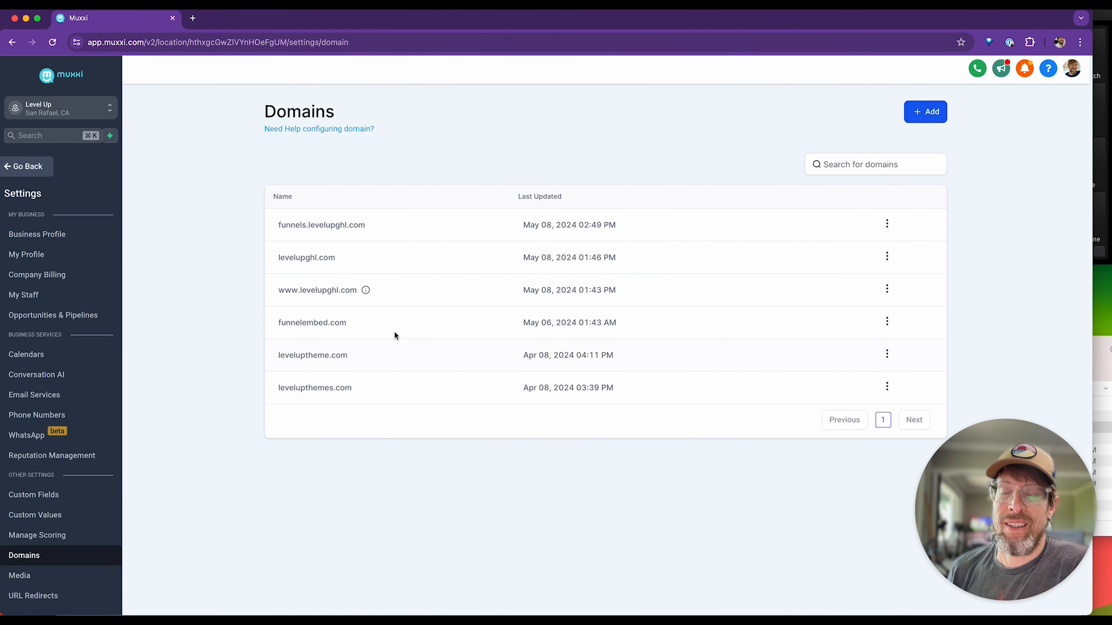
Open the client portal's domain setup under Sites, enter portal.levelupghl.com as the custom domain and start adding it.
{"action": "left_click", "coordinate": [31, 168]}
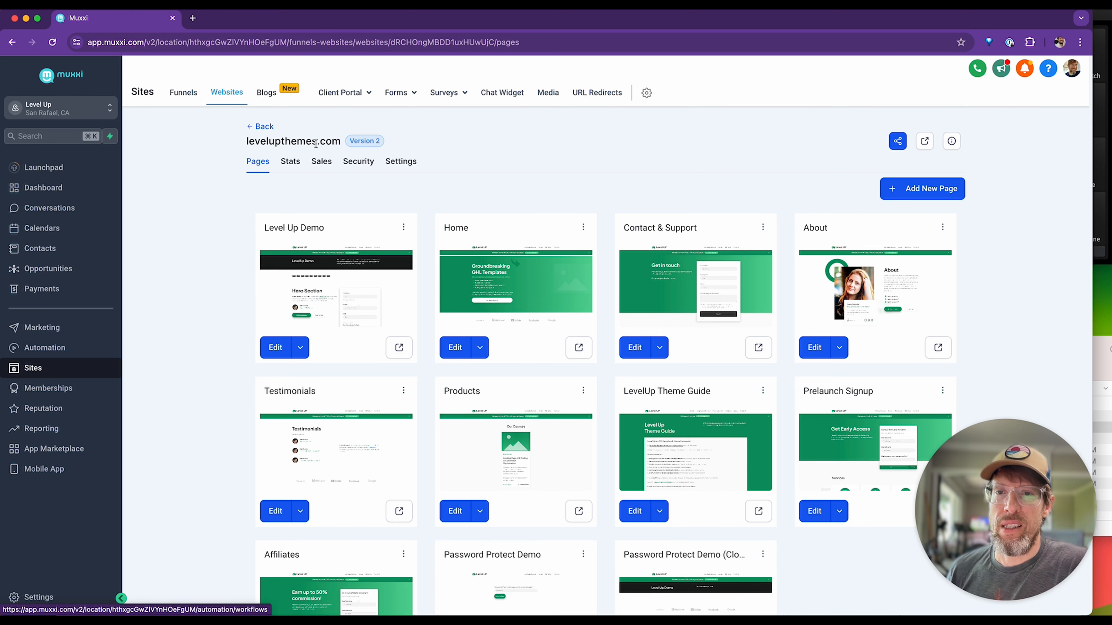
{"action": "left_click", "coordinate": [345, 92]}
{"action": "left_click", "coordinate": [343, 137]}
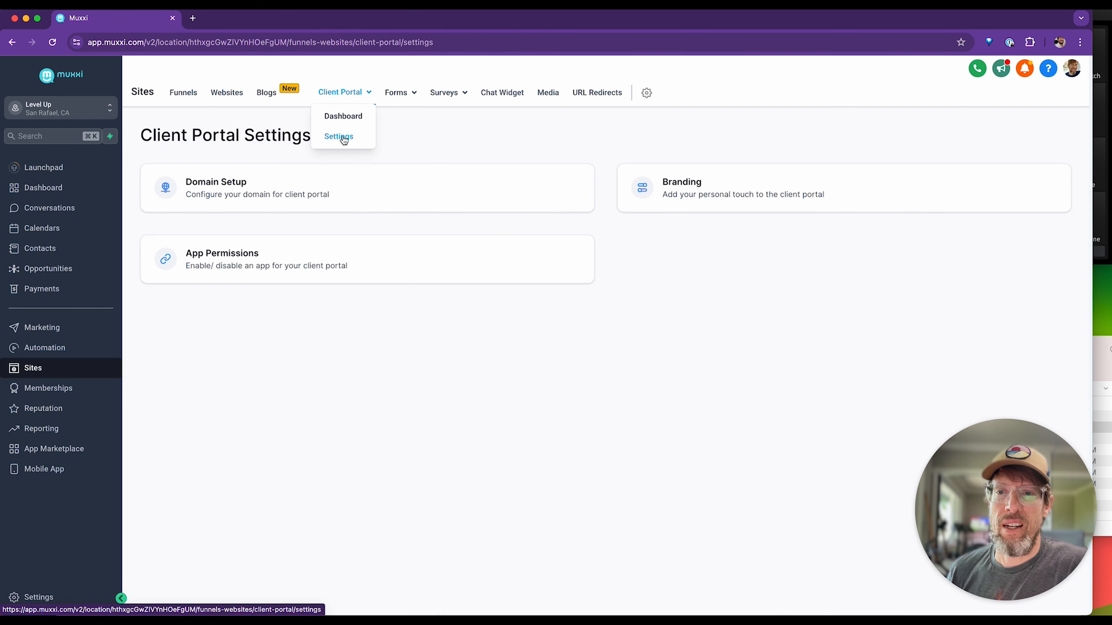
{"action": "left_click", "coordinate": [224, 192]}
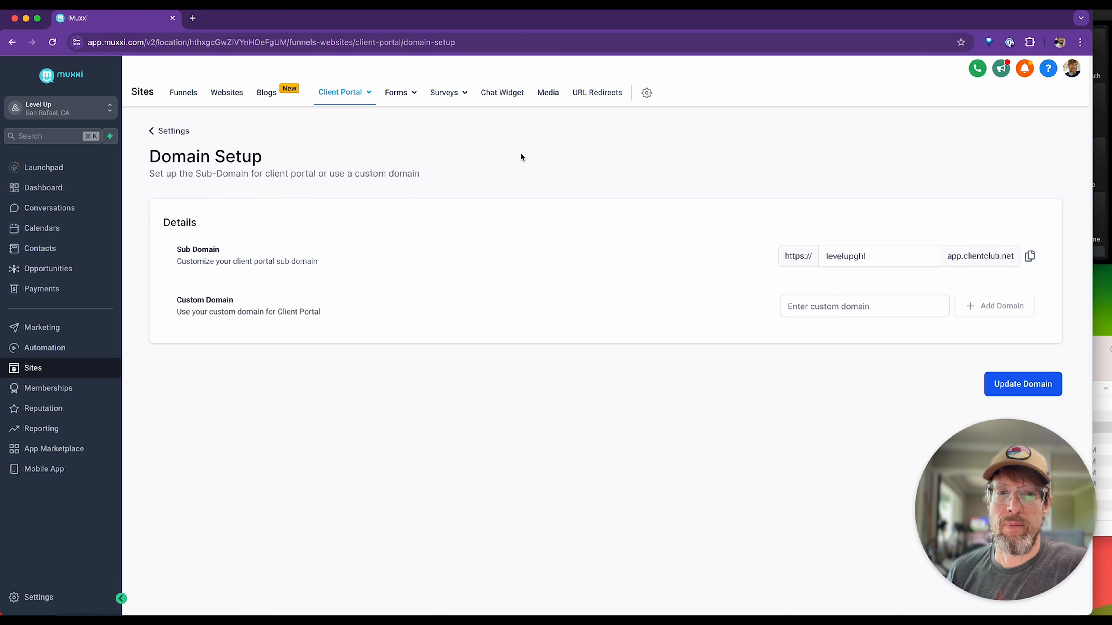
{"action": "left_click", "coordinate": [804, 311]}
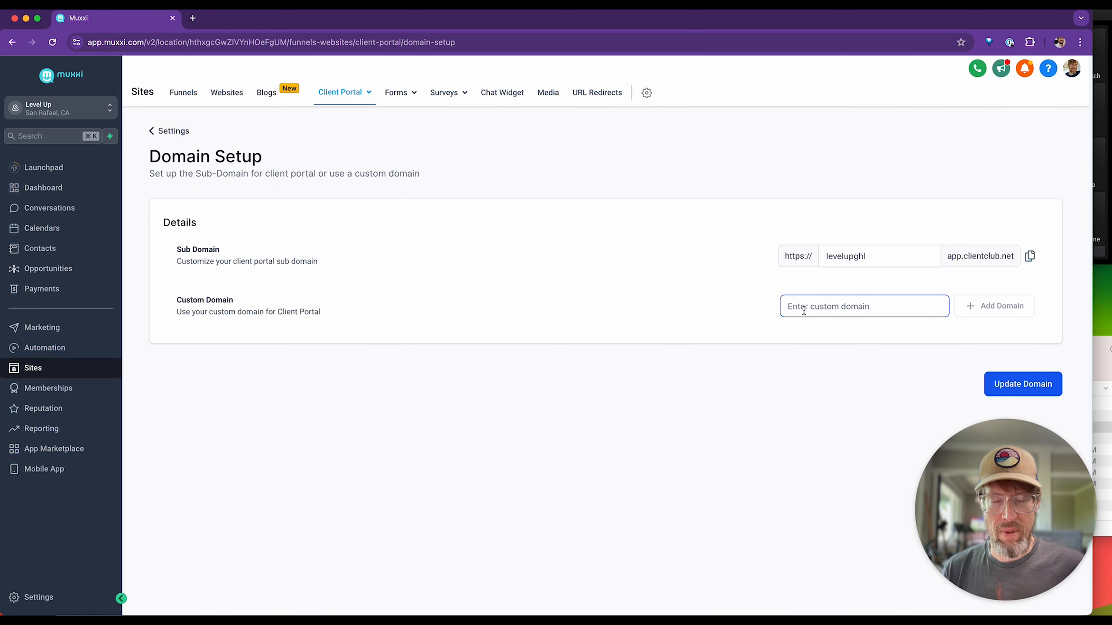
{"action": "type", "text": "portal.levelup"}
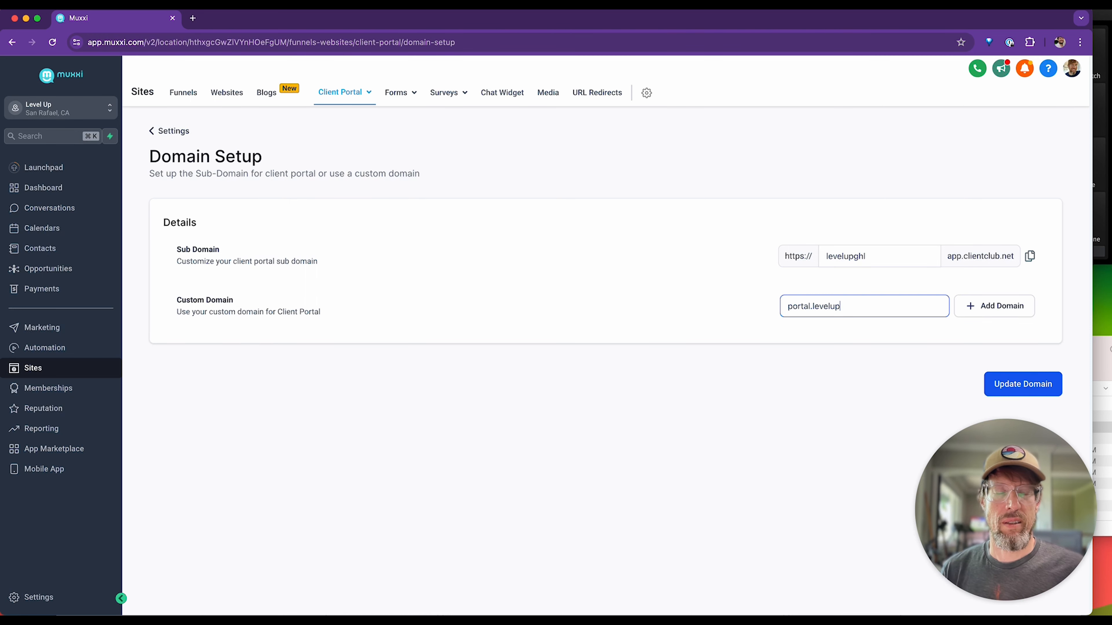
{"action": "type", "text": "ghl.com"}
{"action": "left_click", "coordinate": [990, 306]}
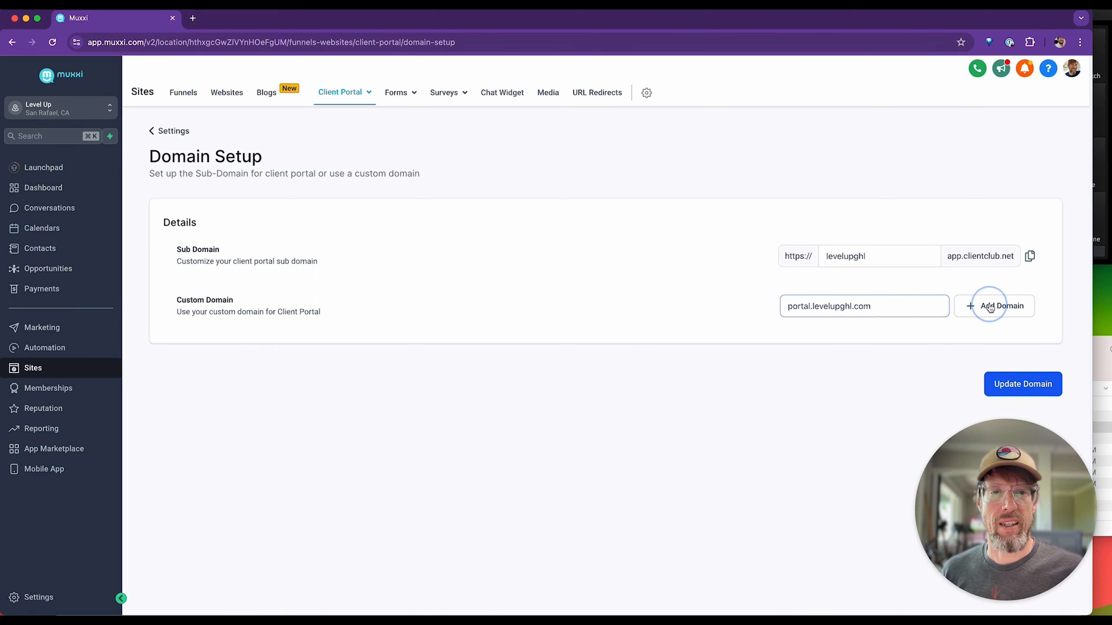
Continue with the client portal domain connection and authorize the DNS record for portal.levelupghl.com in Cloudflare.
{"action": "left_click", "coordinate": [677, 403]}
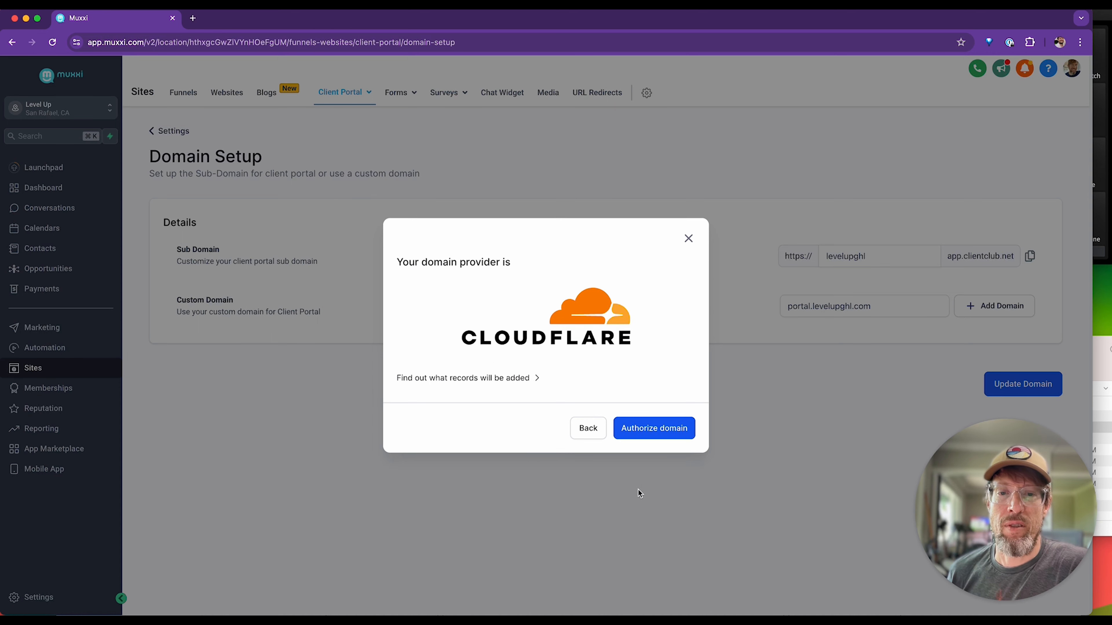
{"action": "left_click", "coordinate": [657, 432]}
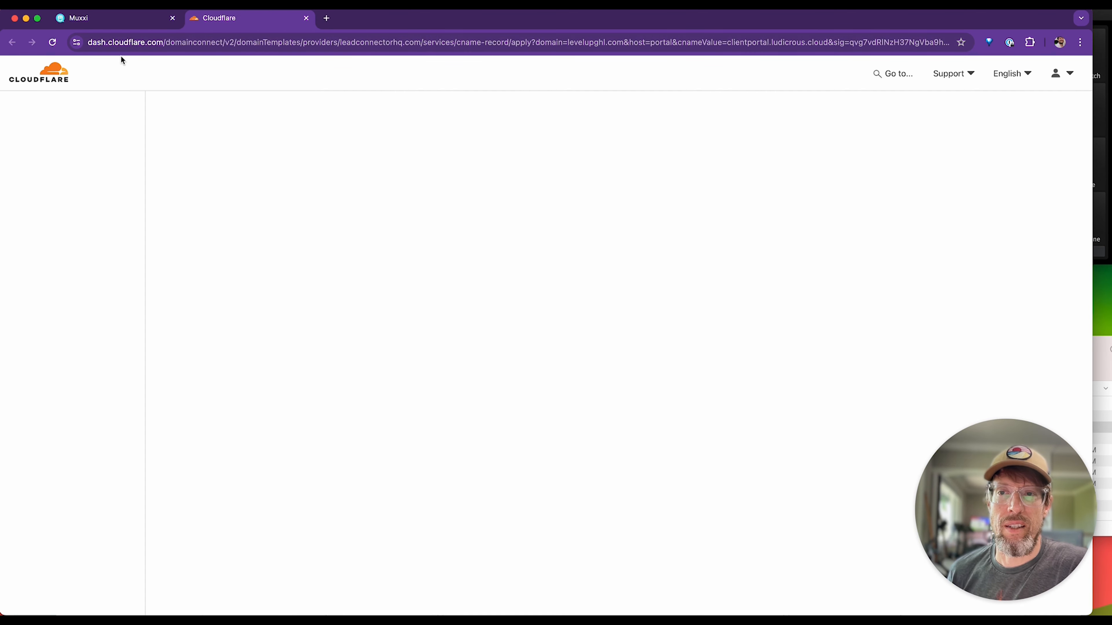
{"action": "left_click", "coordinate": [414, 419]}
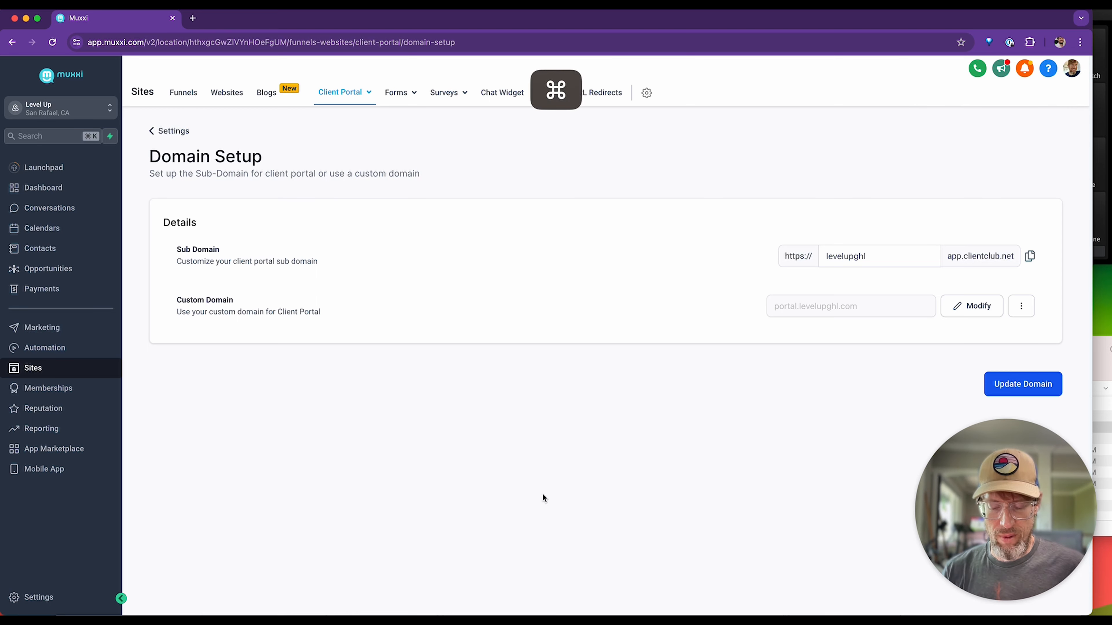
Load portal.levelupghl.com in a new browser tab and check the client portal's login page and address.
{"action": "key", "text": "super+t"}
{"action": "type", "text": "port"}
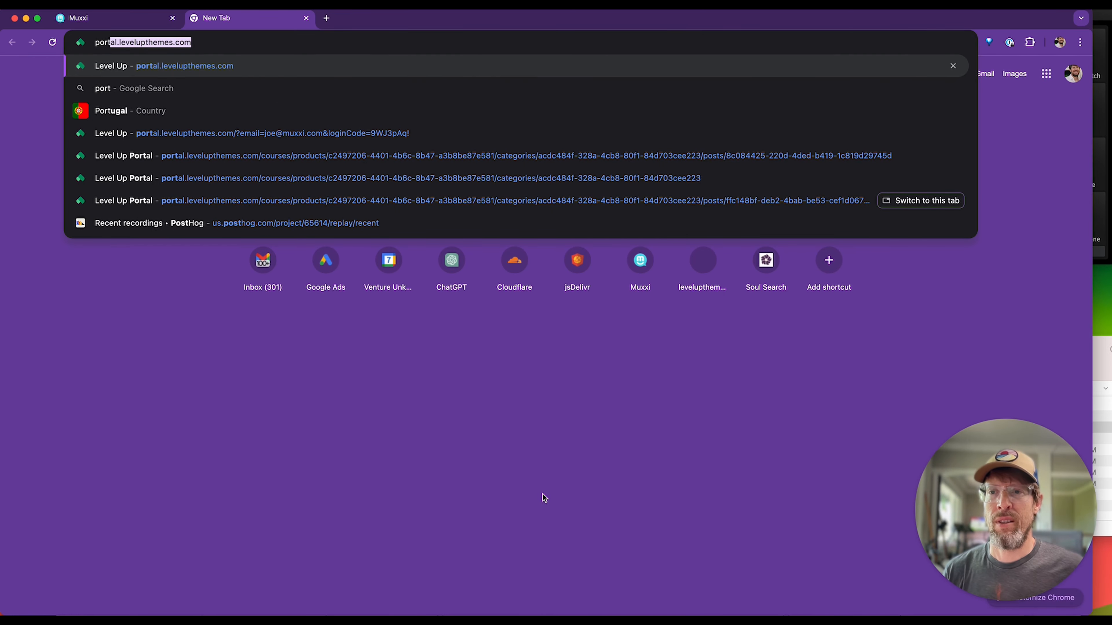
{"action": "type", "text": "al.levelu"}
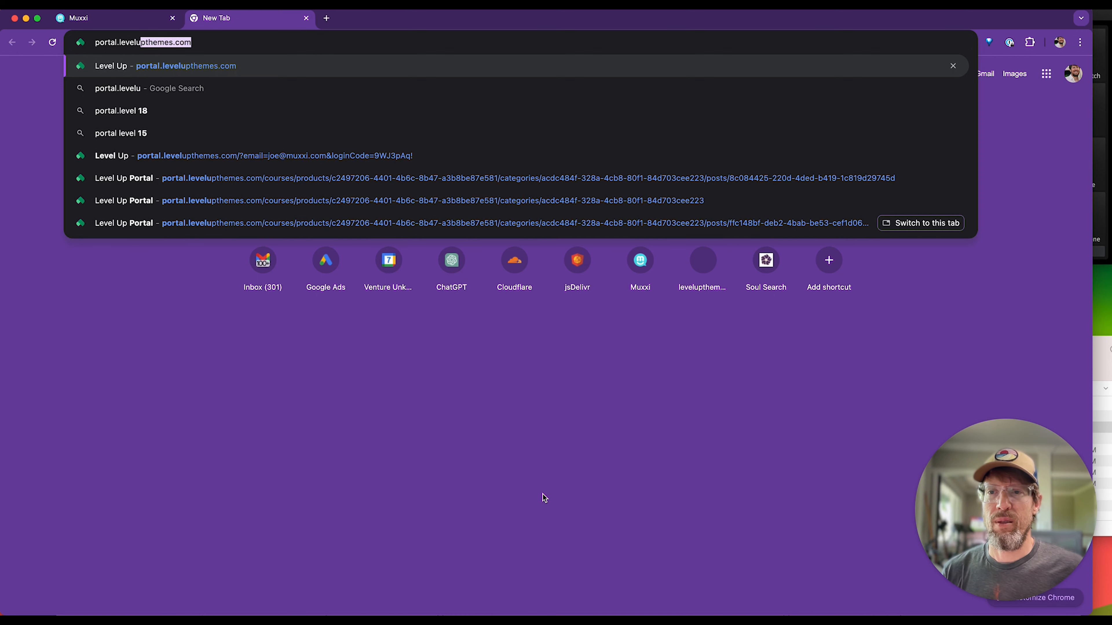
{"action": "type", "text": "pghl.com"}
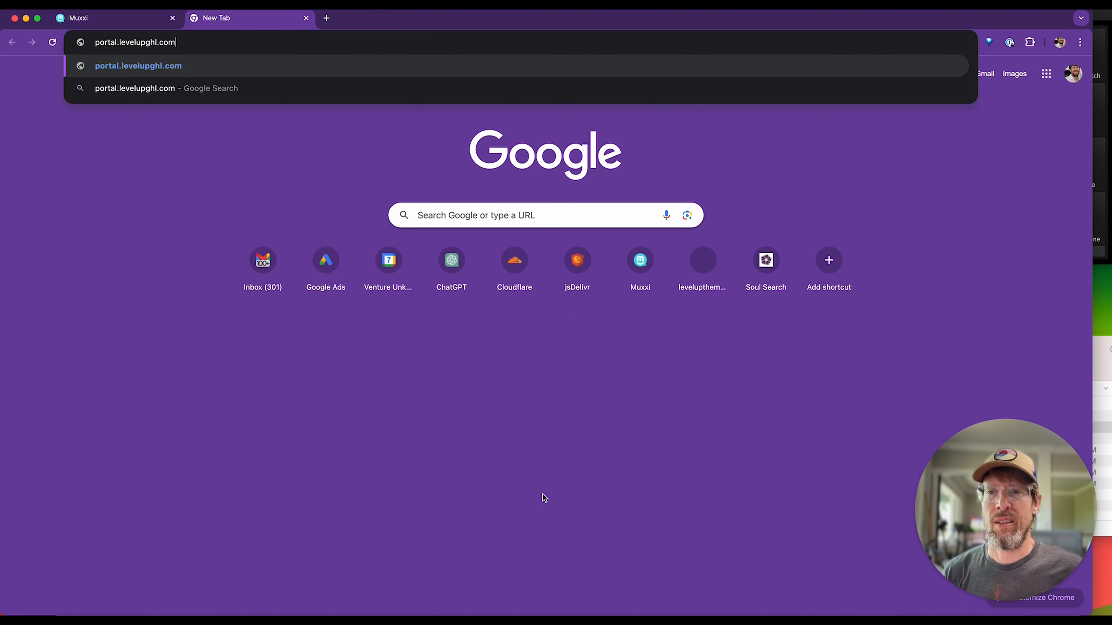
{"action": "key", "text": "Return"}
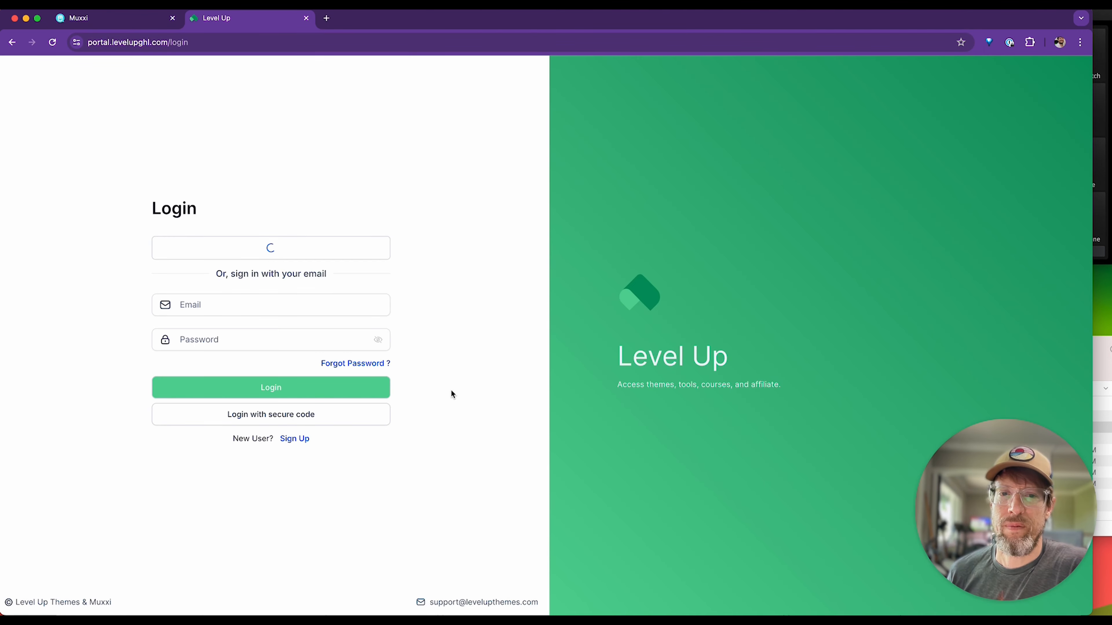
{"action": "left_click", "coordinate": [134, 35]}
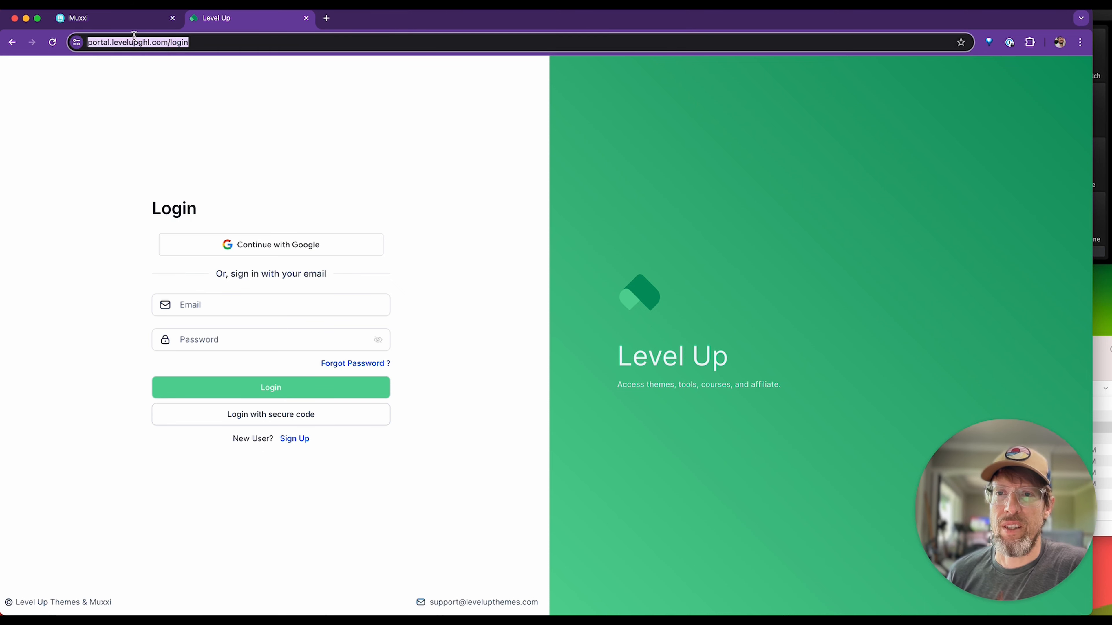
{"action": "left_click", "coordinate": [744, 381]}
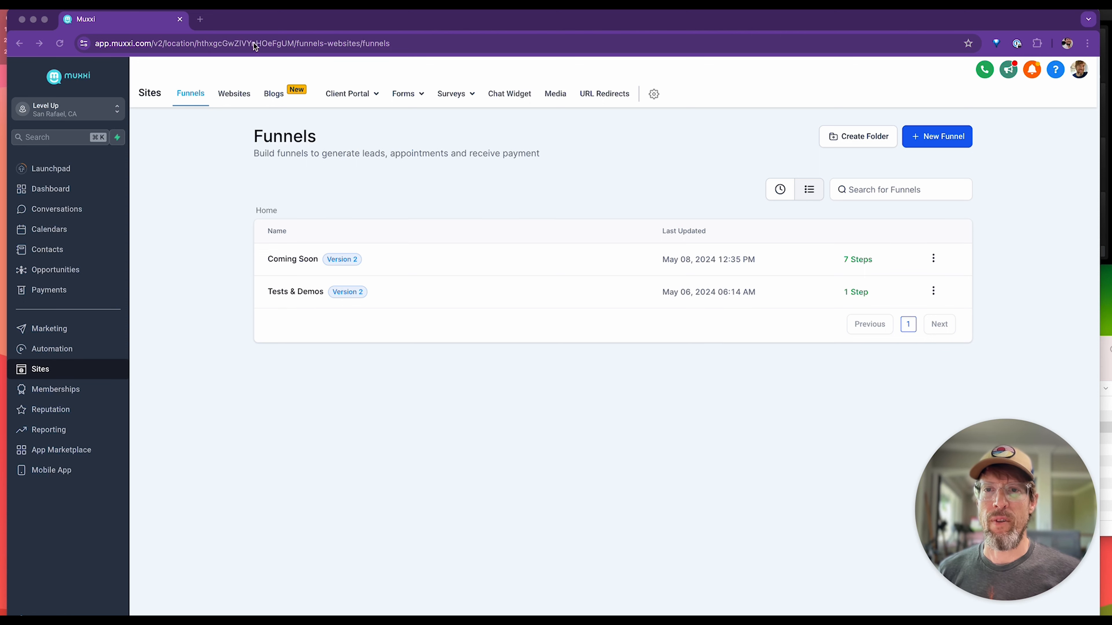
Go to the Domains page in the account settings and start connecting a new domain.
{"action": "left_click_drag", "start_coordinate": [268, 20], "coordinate": [261, 13]}
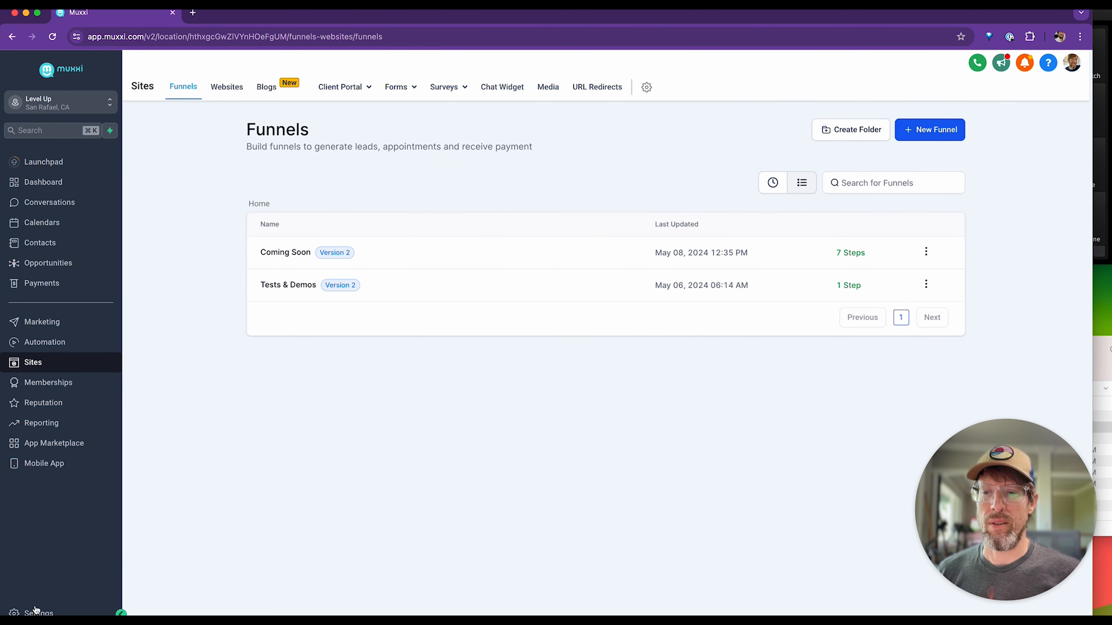
{"action": "left_click_drag", "start_coordinate": [221, 624], "coordinate": [220, 614]}
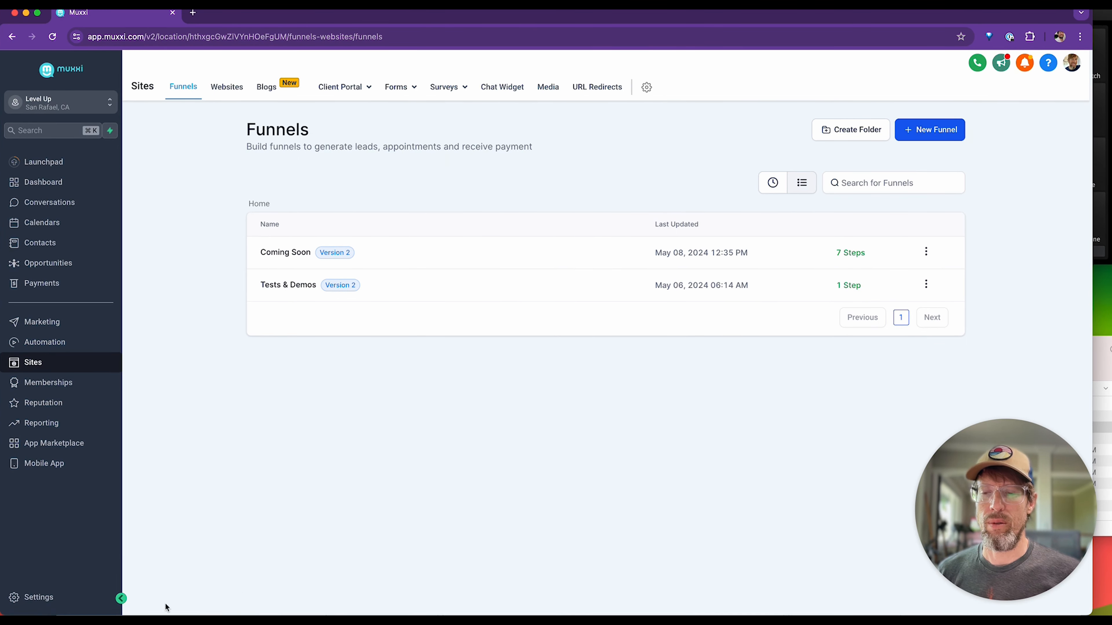
{"action": "left_click", "coordinate": [32, 598]}
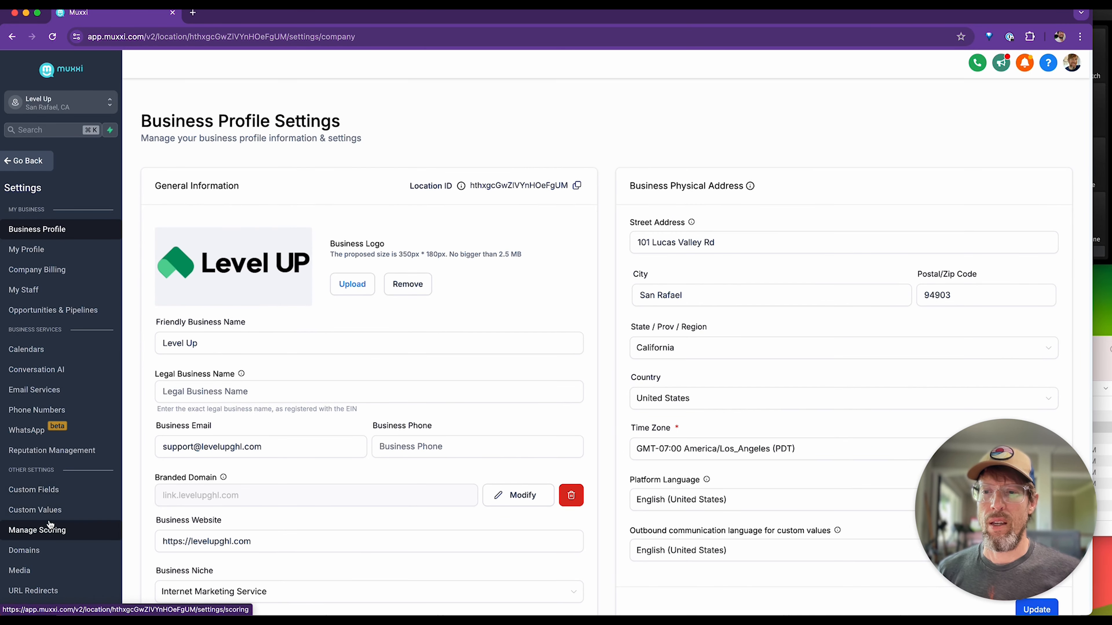
{"action": "left_click", "coordinate": [24, 551]}
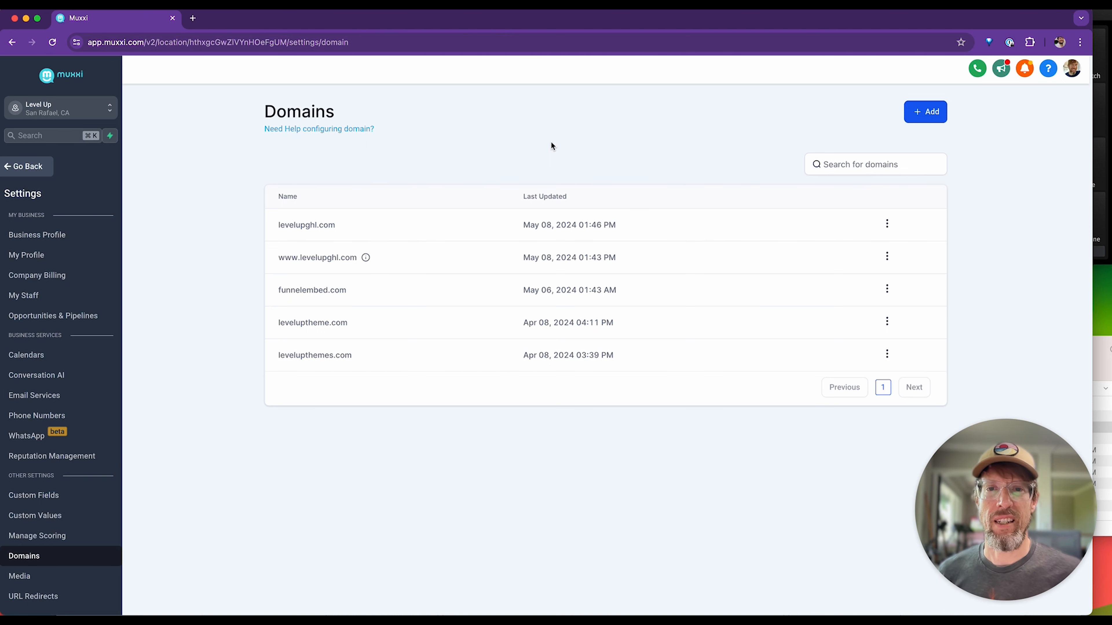
{"action": "left_click", "coordinate": [922, 114]}
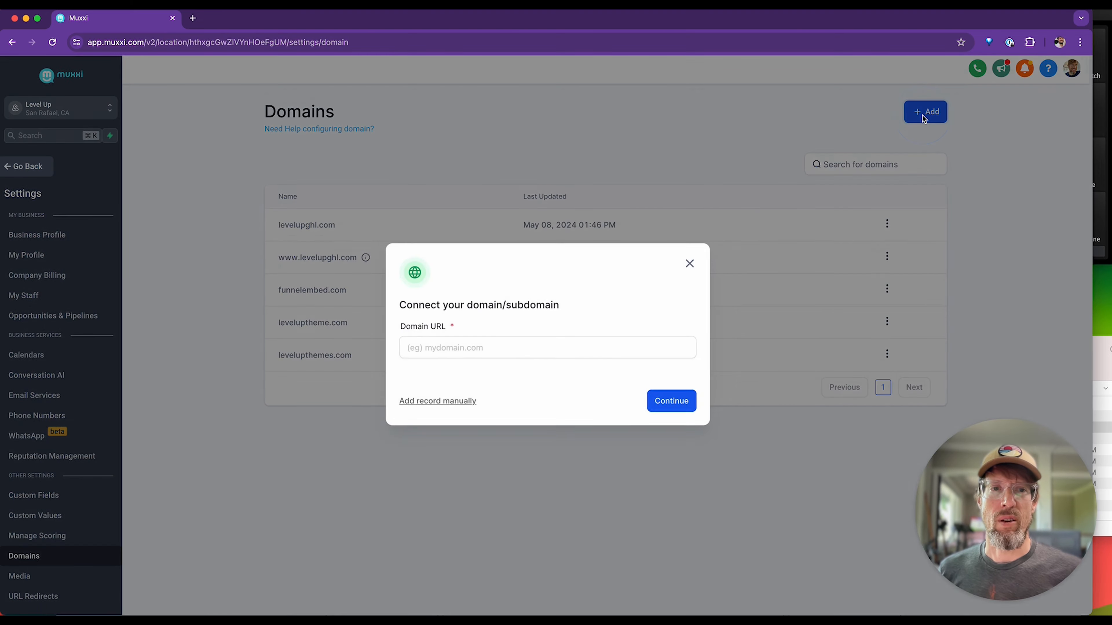
Enter funnels.levelupghl.com as the domain URL to connect.
{"action": "left_click", "coordinate": [494, 350]}
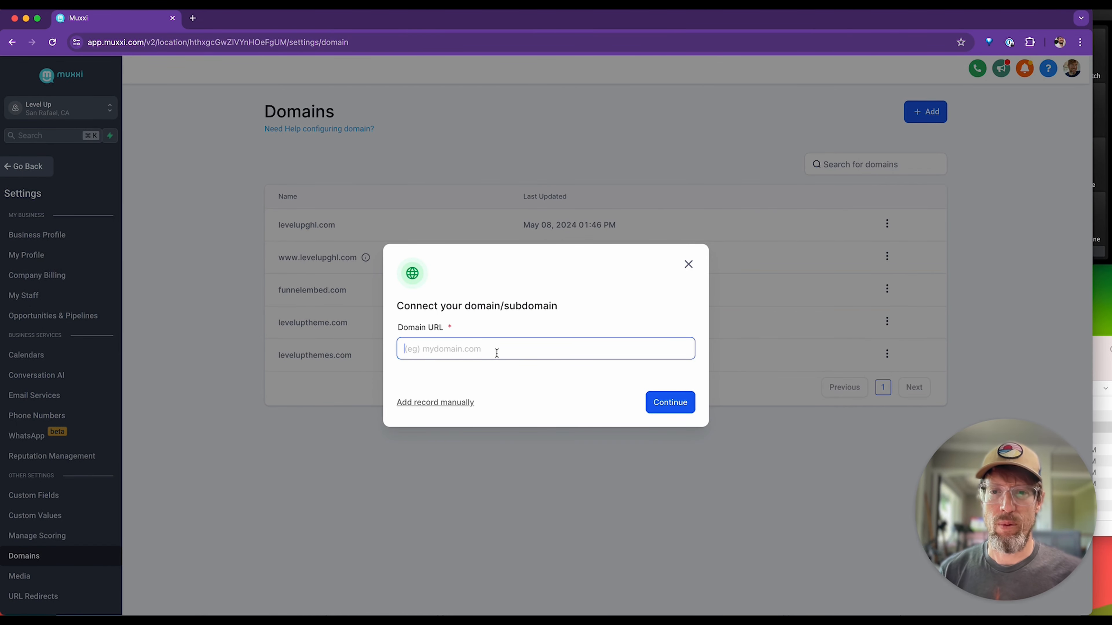
{"action": "type", "text": "lp.leve"}
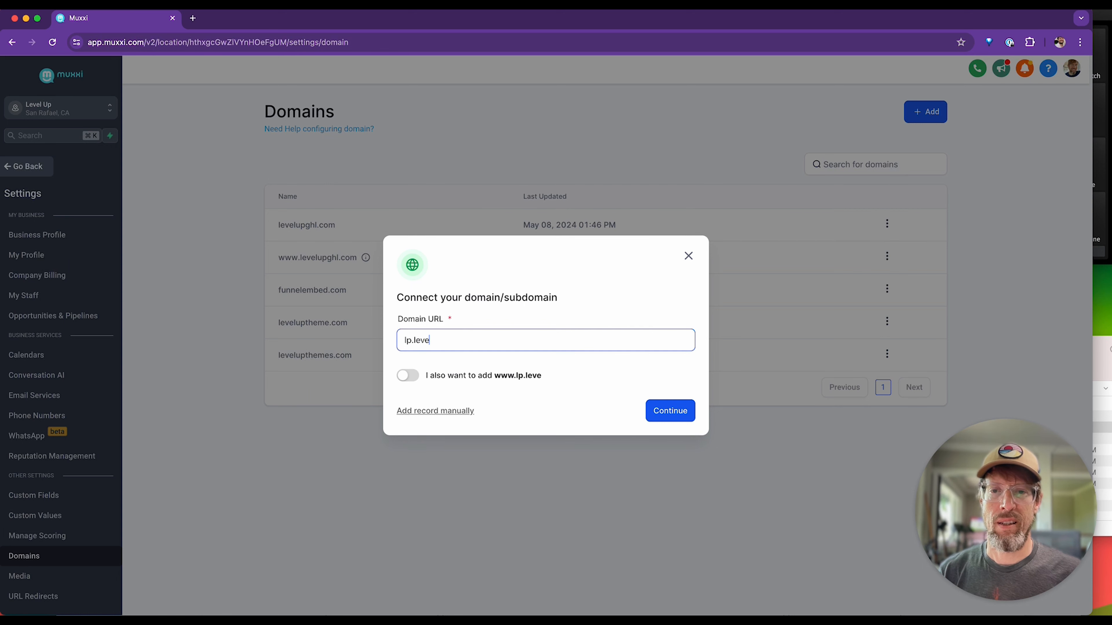
{"action": "type", "text": "lupghl.com"}
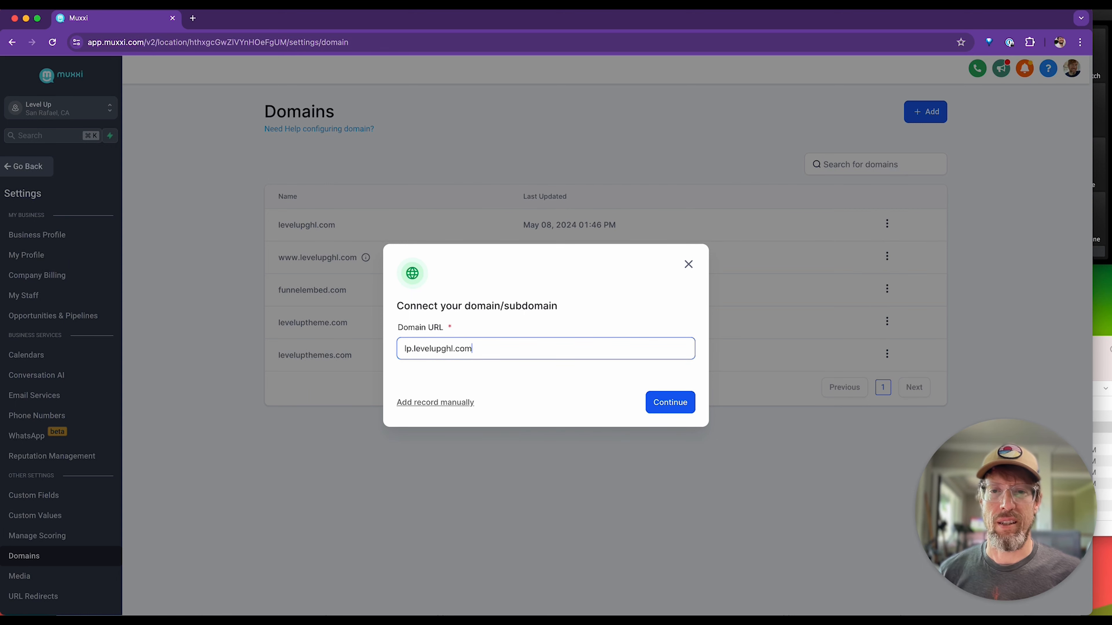
{"action": "left_click_drag", "start_coordinate": [412, 349], "coordinate": [389, 351]}
{"action": "type", "text": "funnel"}
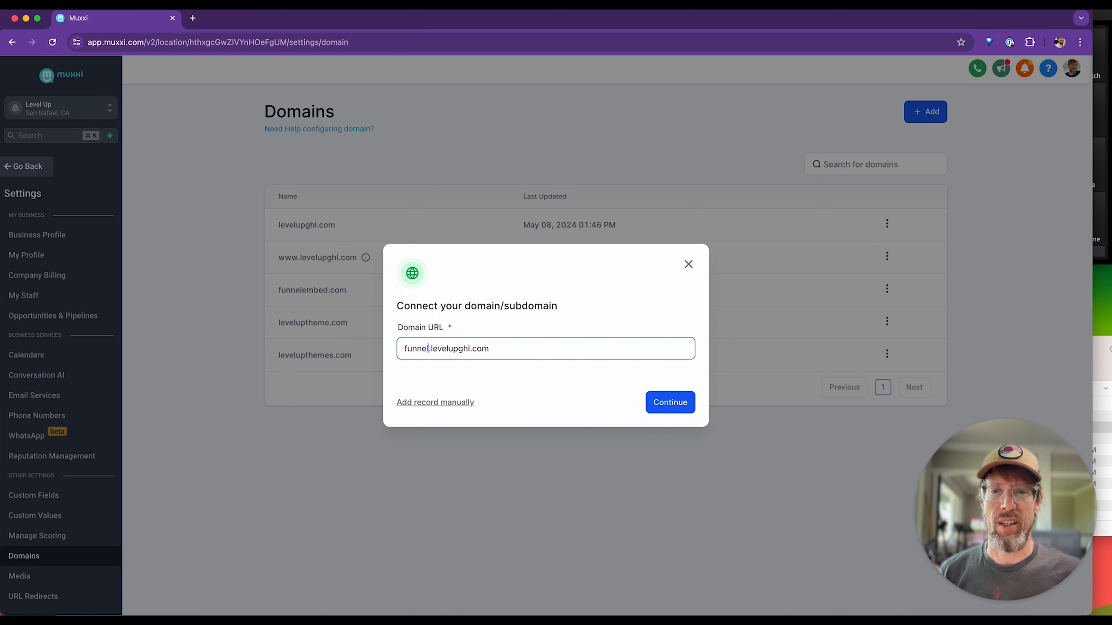
{"action": "type", "text": "s"}
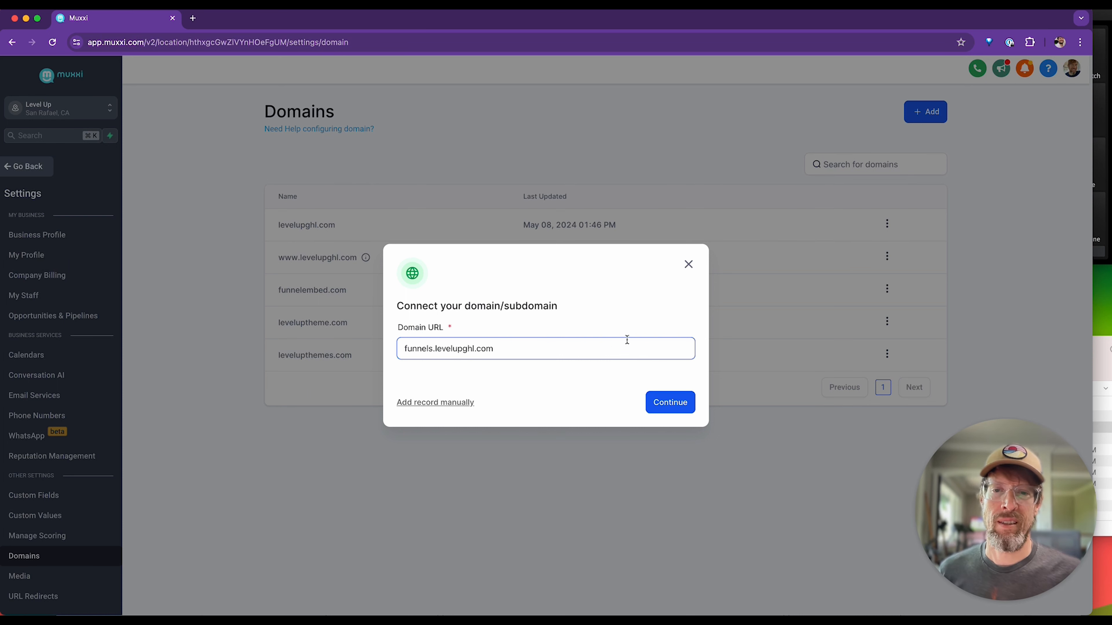
Continue with the domain setup and authorize LeadConnector's CNAME record for funnels.levelupghl.com in Cloudflare.
{"action": "left_click", "coordinate": [674, 404]}
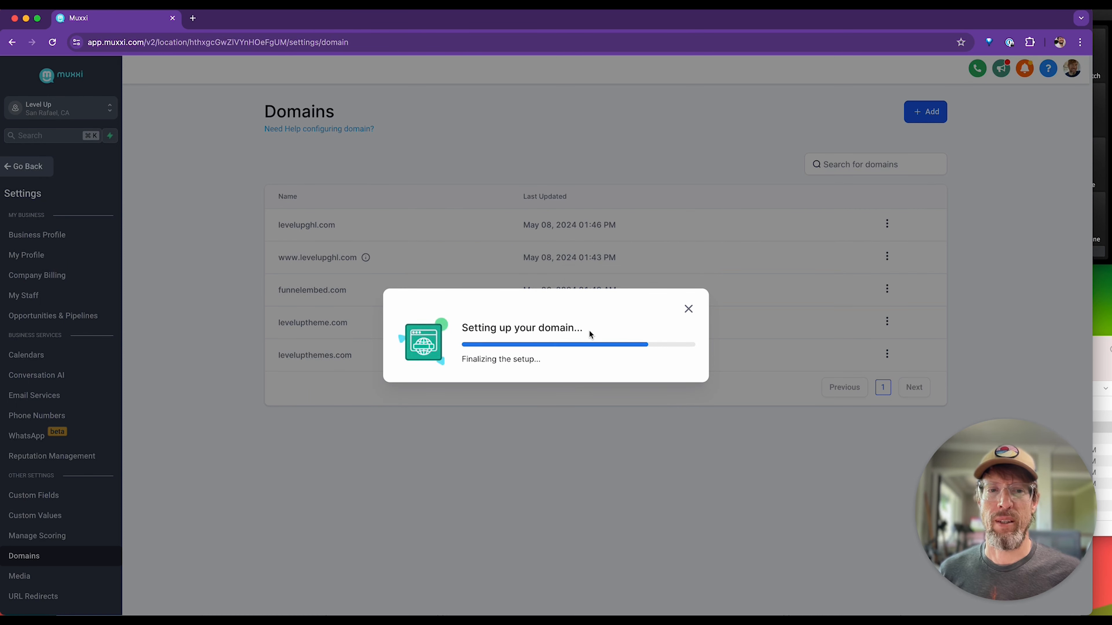
{"action": "left_click", "coordinate": [665, 427]}
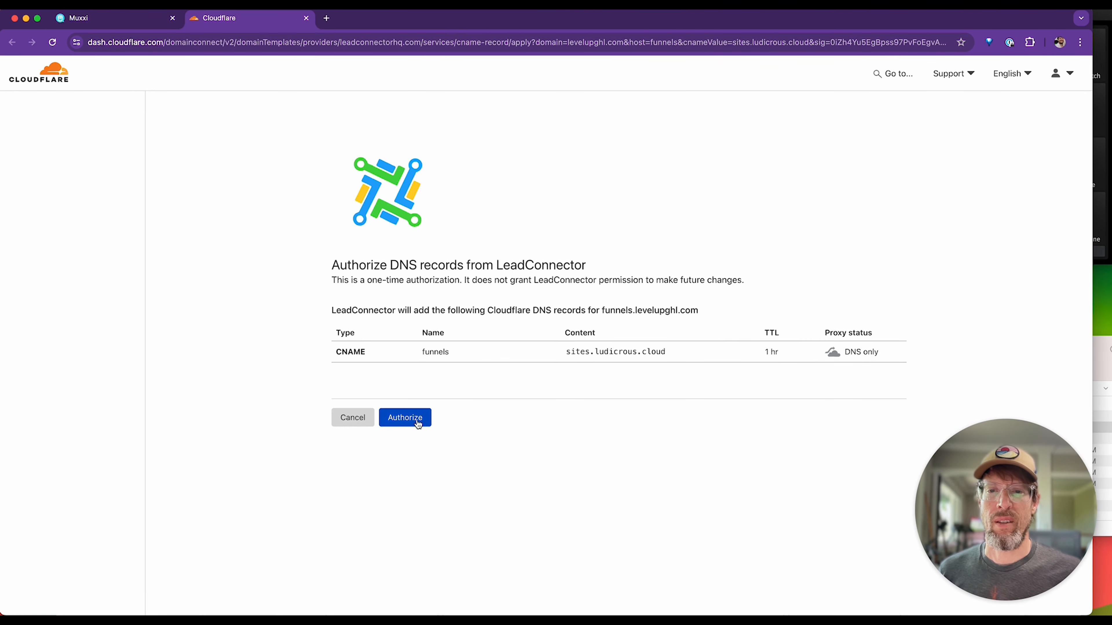
{"action": "left_click", "coordinate": [417, 423]}
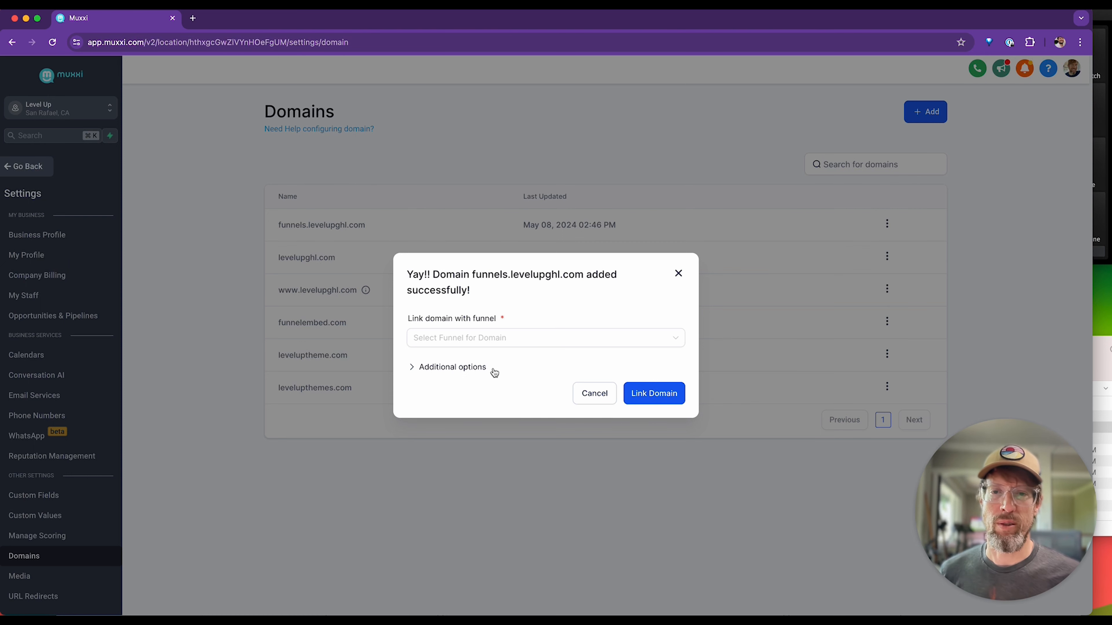
Choose levelupthemes.com as the site linked to funnels.levelupghl.com, show the additional options, and set Home as the default step.
{"action": "left_click", "coordinate": [492, 338]}
{"action": "left_click", "coordinate": [552, 306]}
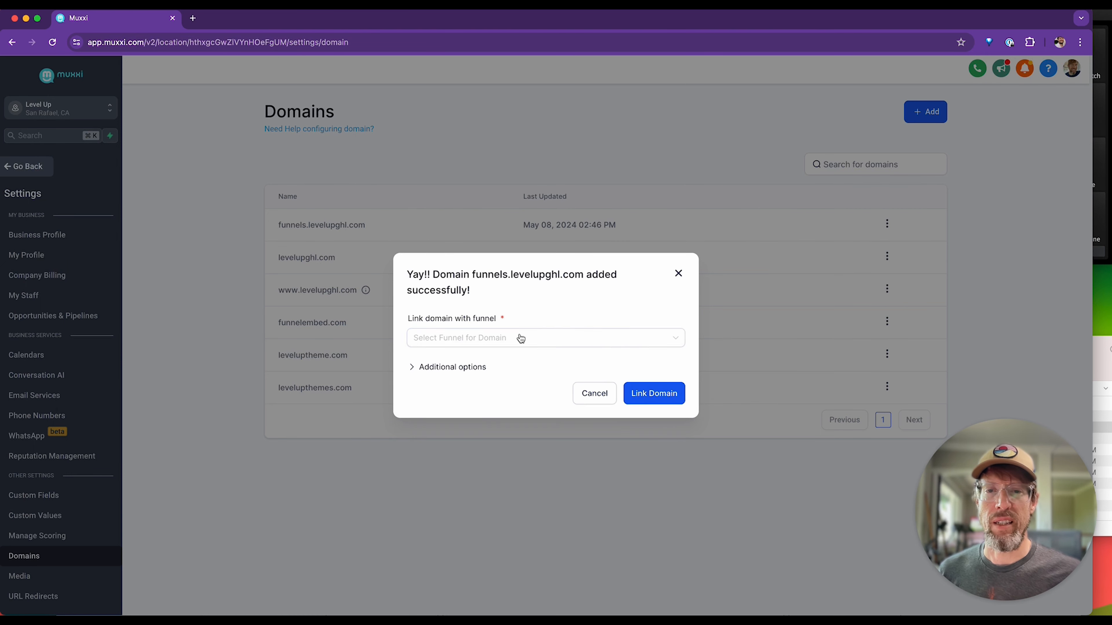
{"action": "left_click", "coordinate": [413, 367]}
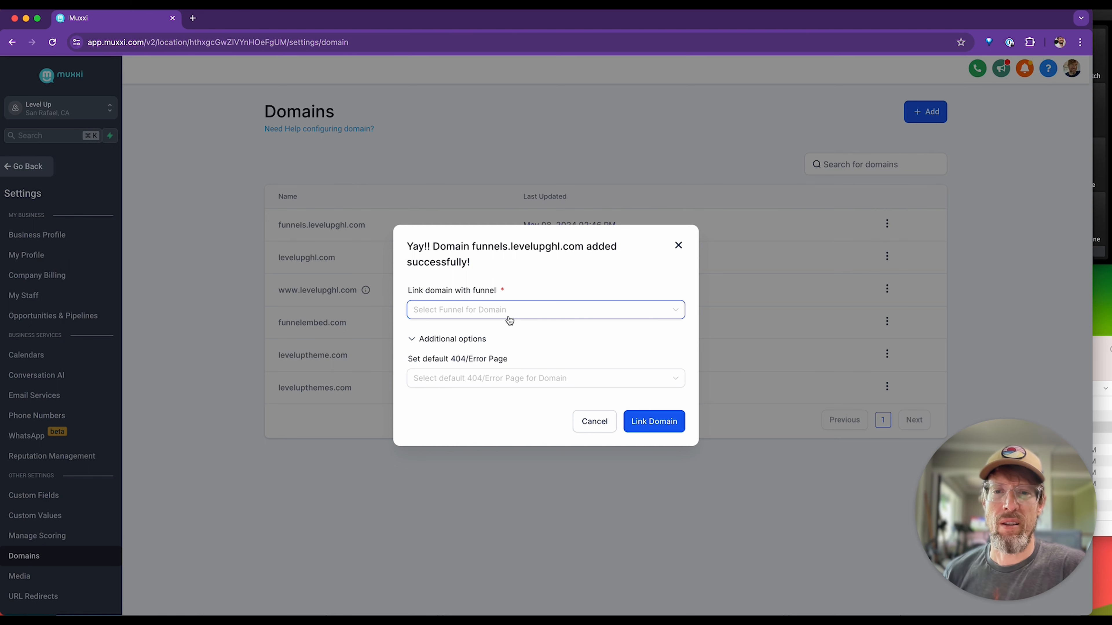
{"action": "left_click", "coordinate": [491, 315]}
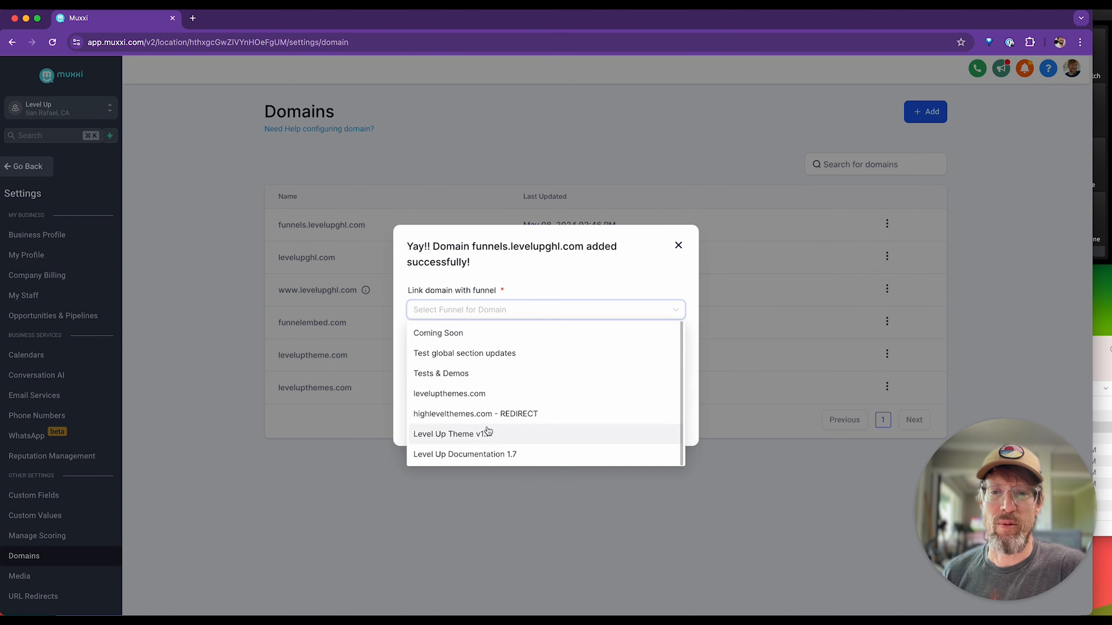
{"action": "left_click", "coordinate": [456, 394]}
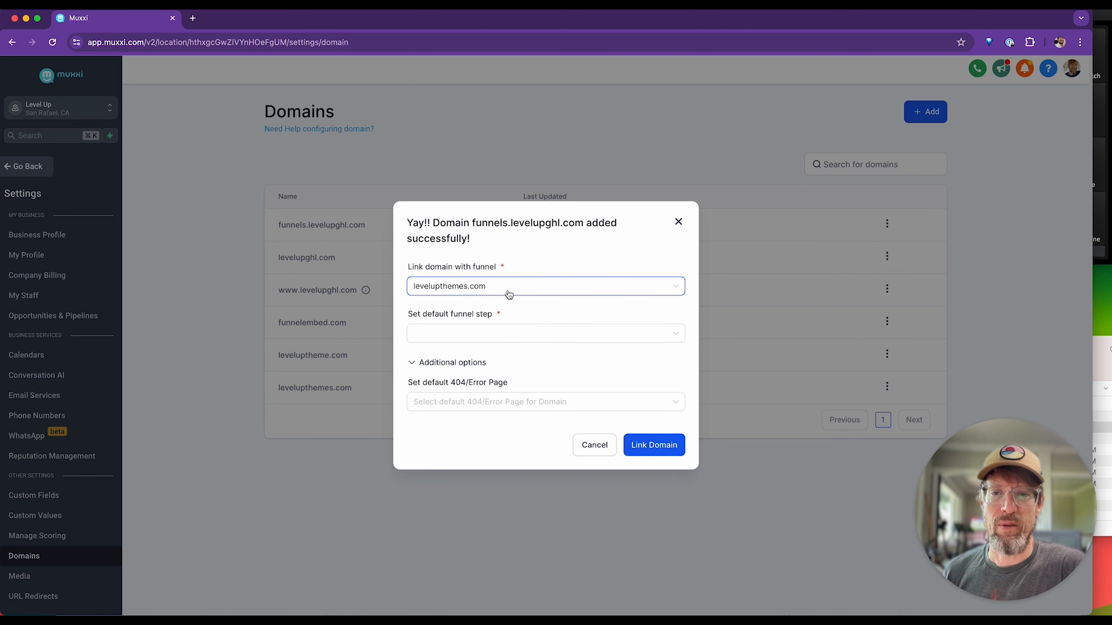
{"action": "left_click", "coordinate": [458, 333]}
{"action": "left_click", "coordinate": [438, 379]}
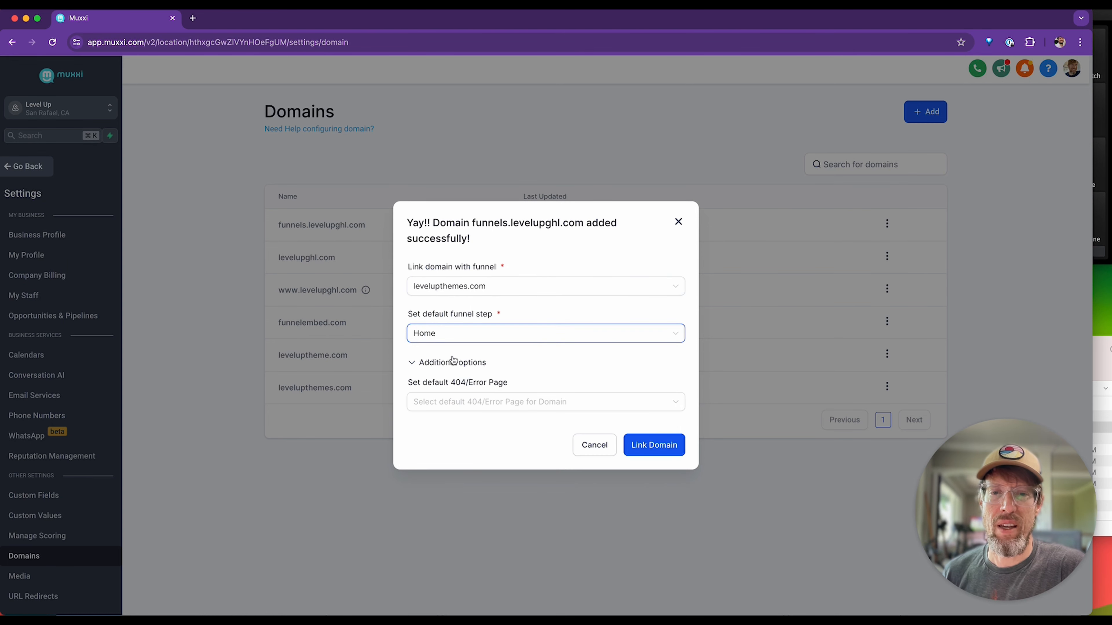
Set the default 404/error page to levelupthemes.com / Home and link the domain.
{"action": "left_click", "coordinate": [590, 401]}
{"action": "scroll", "coordinate": [504, 451], "scroll_direction": "down", "scroll_amount": 3}
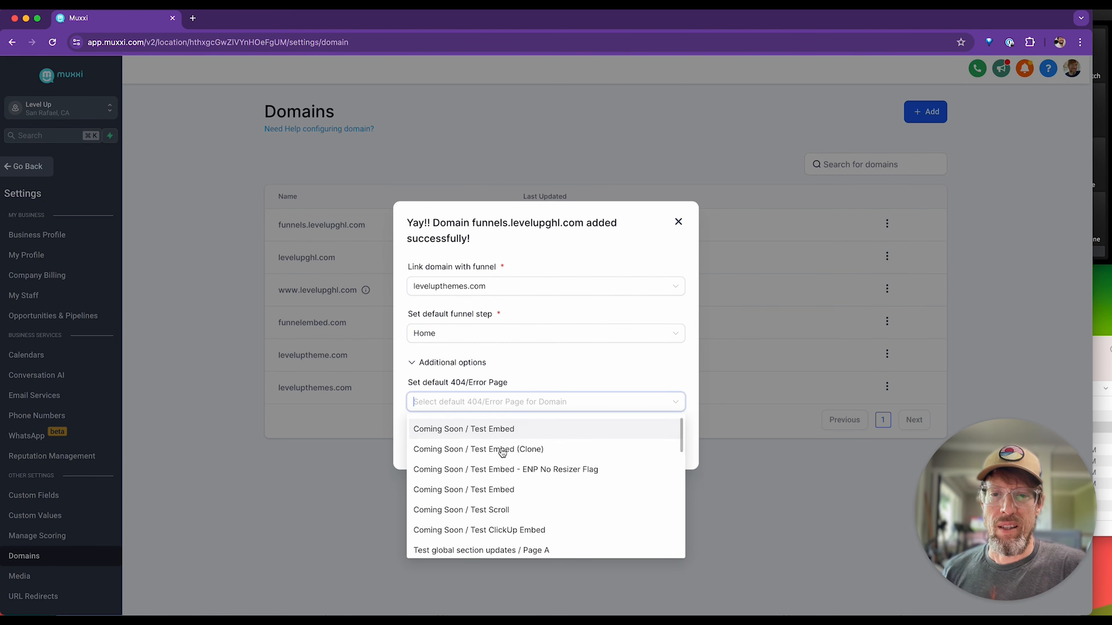
{"action": "scroll", "coordinate": [503, 453], "scroll_direction": "down", "scroll_amount": 2}
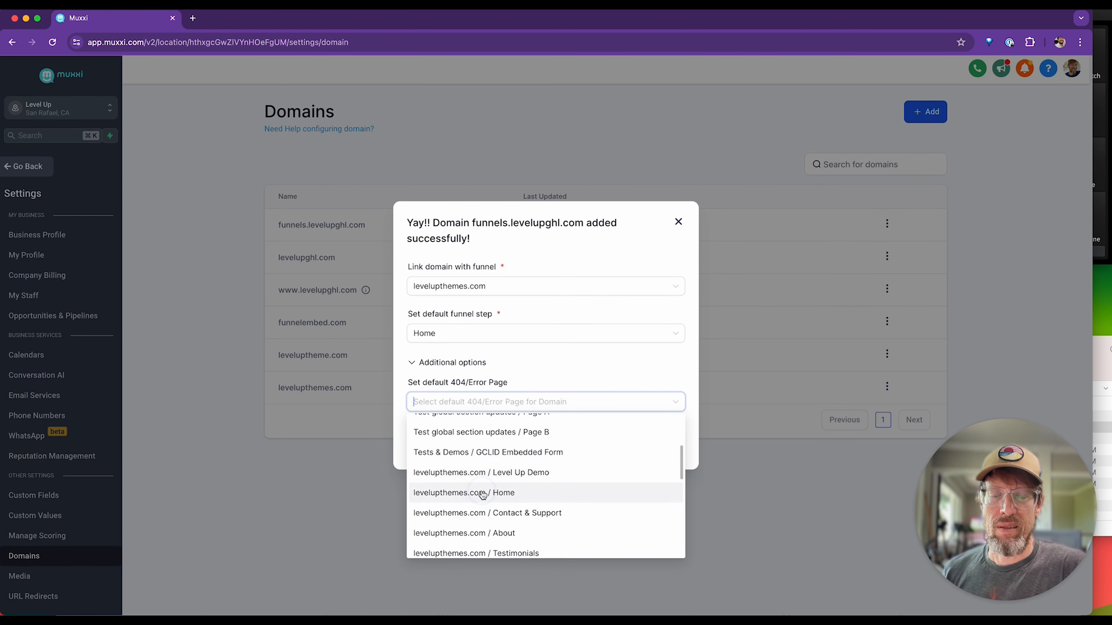
{"action": "left_click", "coordinate": [504, 491]}
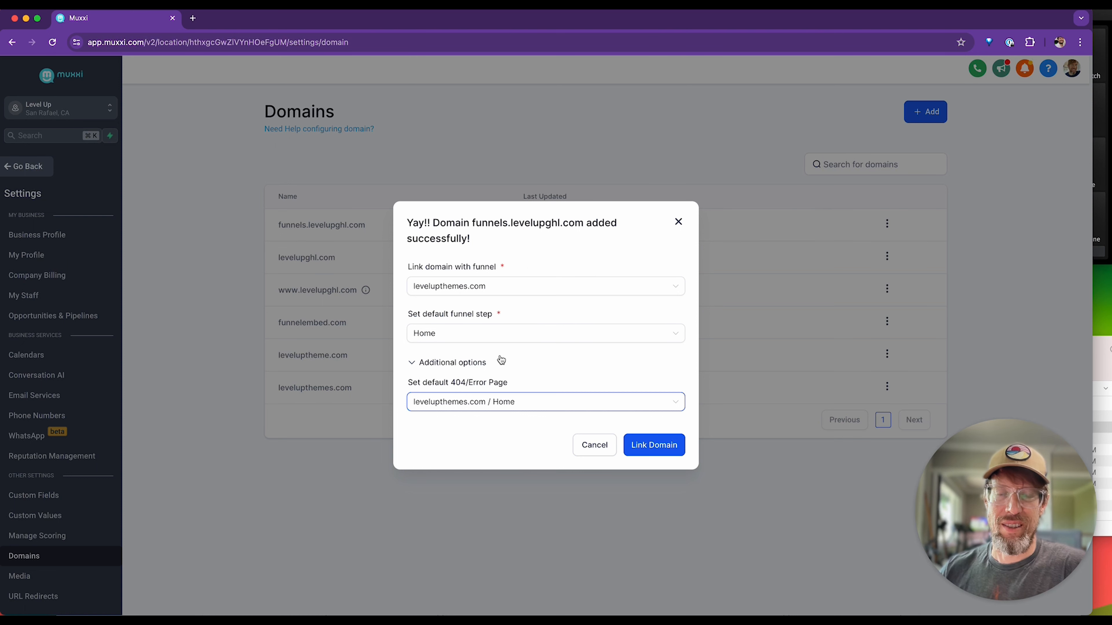
{"action": "left_click", "coordinate": [474, 227]}
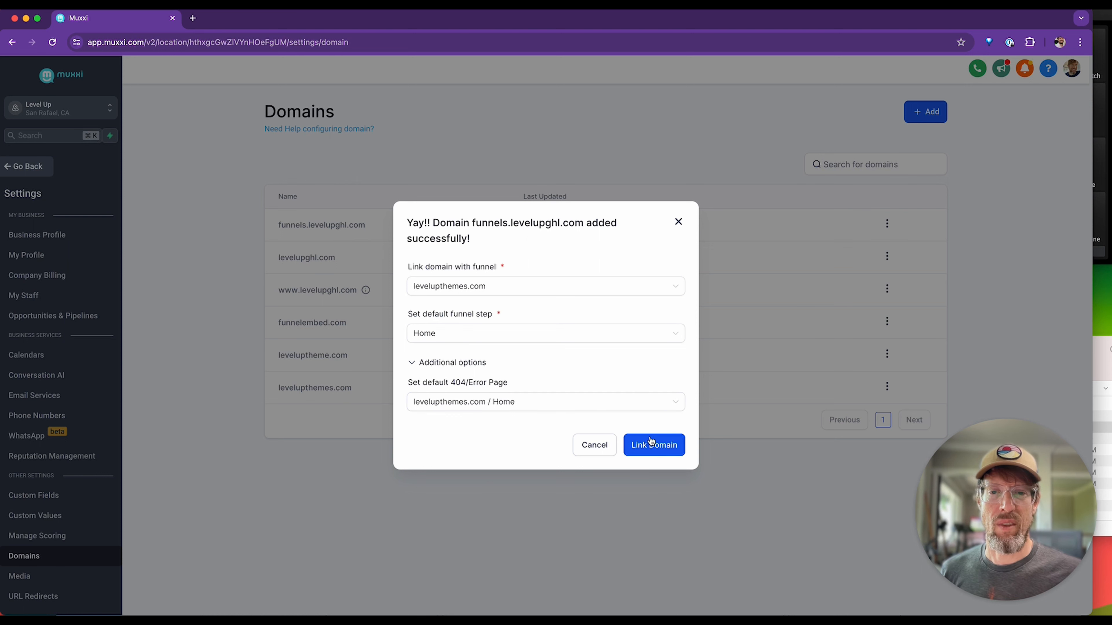
{"action": "left_click", "coordinate": [656, 446]}
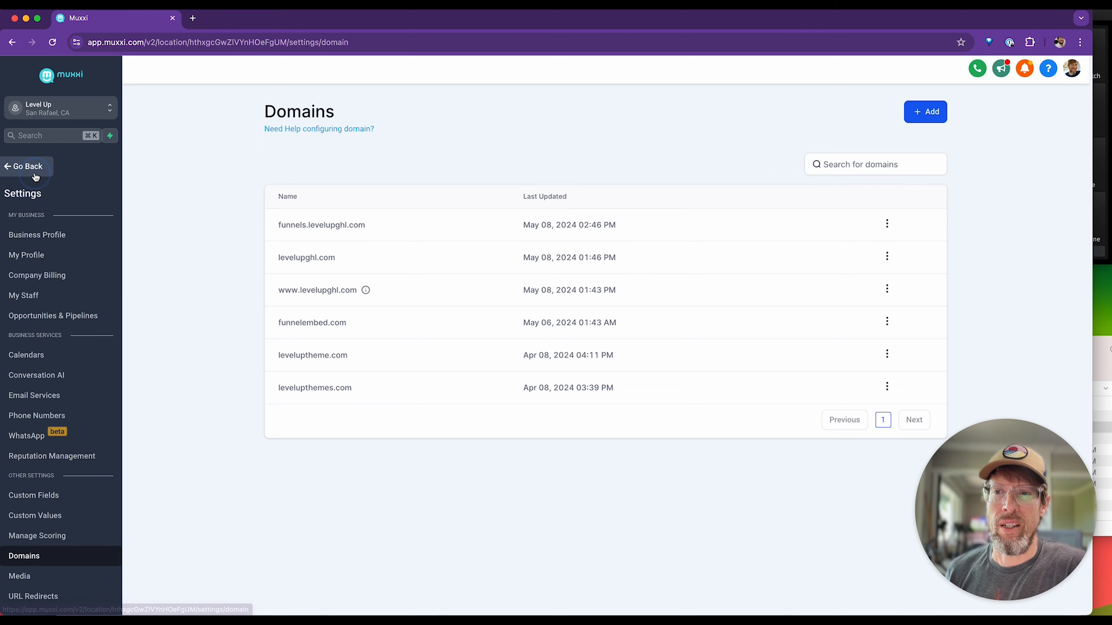
Leave the account settings and open the levelupthemes.com website's own settings under Sites.
{"action": "left_click", "coordinate": [26, 167]}
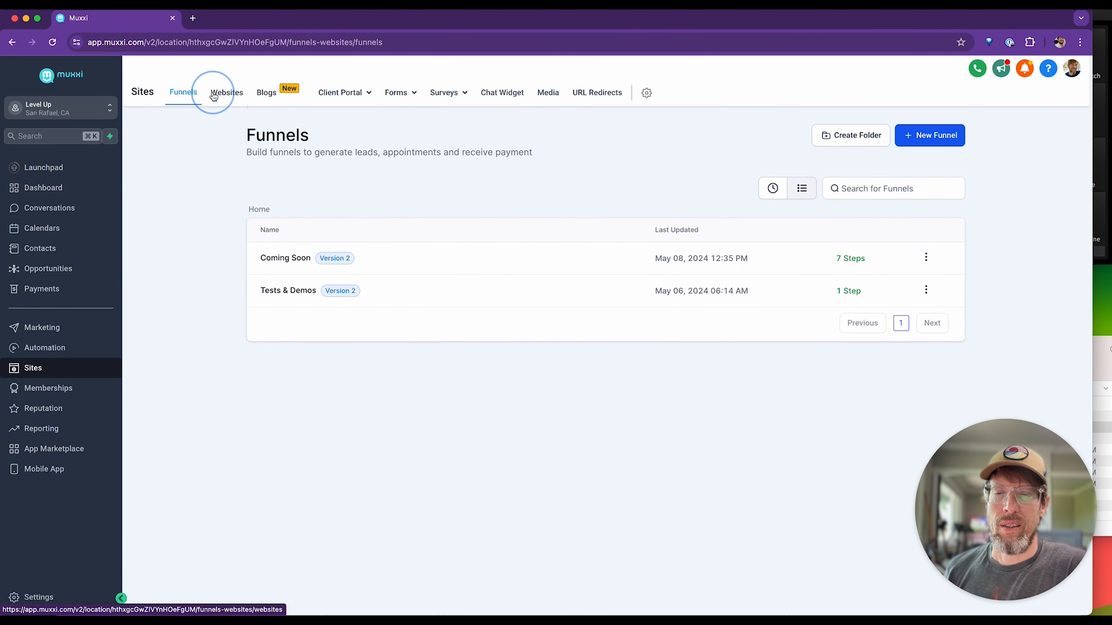
{"action": "left_click", "coordinate": [224, 93]}
{"action": "left_click", "coordinate": [298, 356]}
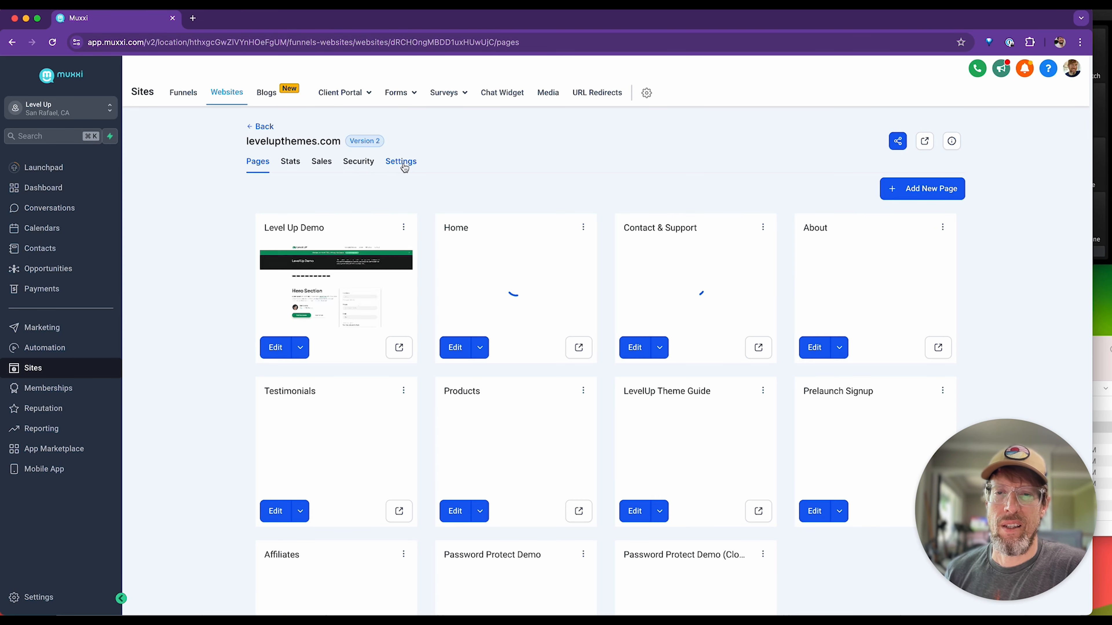
{"action": "left_click", "coordinate": [403, 164]}
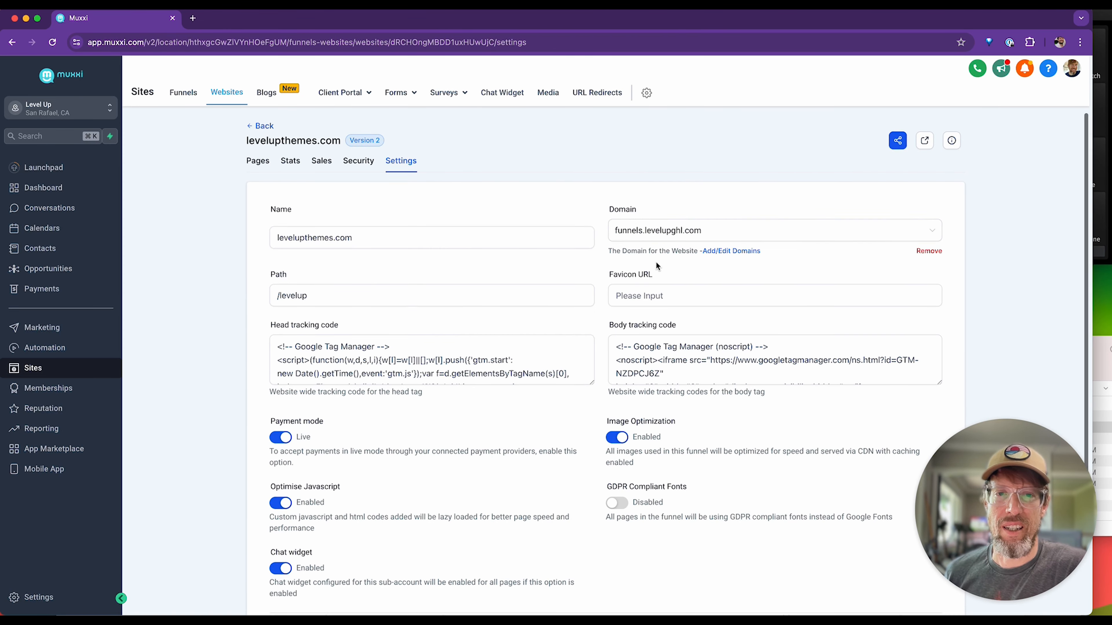
Set the website's domain back to levelupthemes.com and save its settings.
{"action": "scroll", "coordinate": [656, 253], "scroll_direction": "down", "scroll_amount": 1}
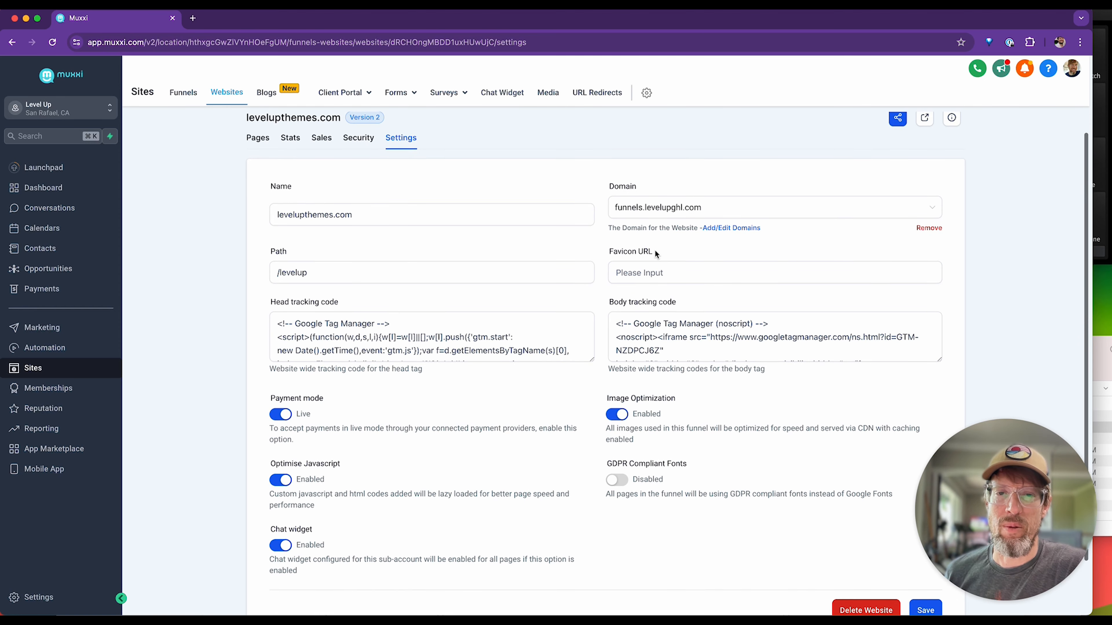
{"action": "left_click", "coordinate": [661, 207]}
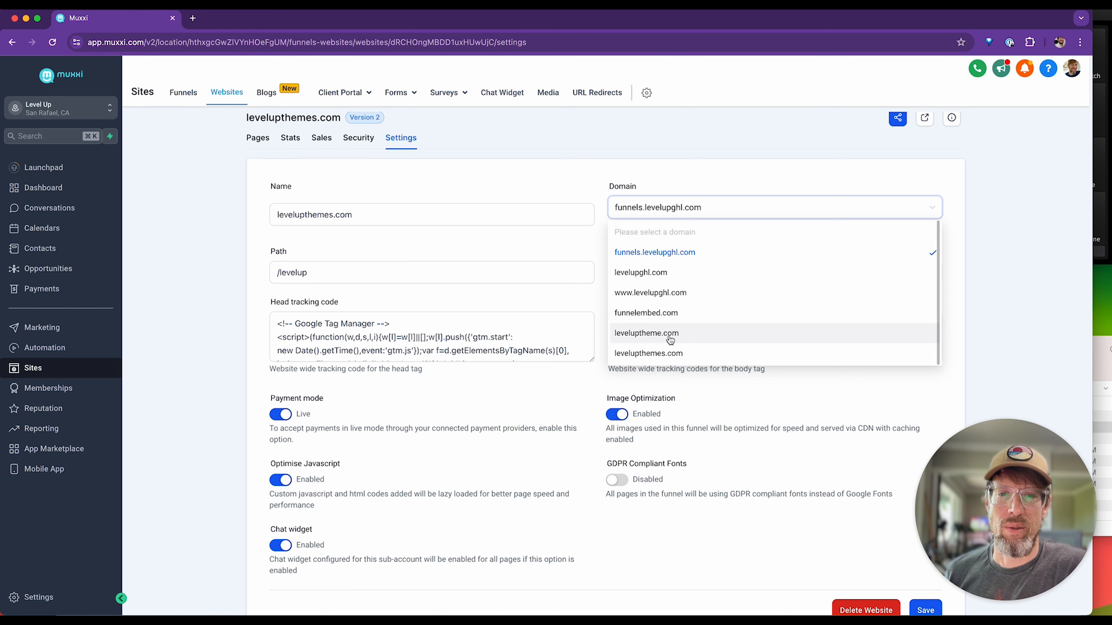
{"action": "left_click", "coordinate": [674, 352]}
{"action": "scroll", "coordinate": [722, 445], "scroll_direction": "down", "scroll_amount": 1}
{"action": "scroll", "coordinate": [721, 440], "scroll_direction": "down", "scroll_amount": 2}
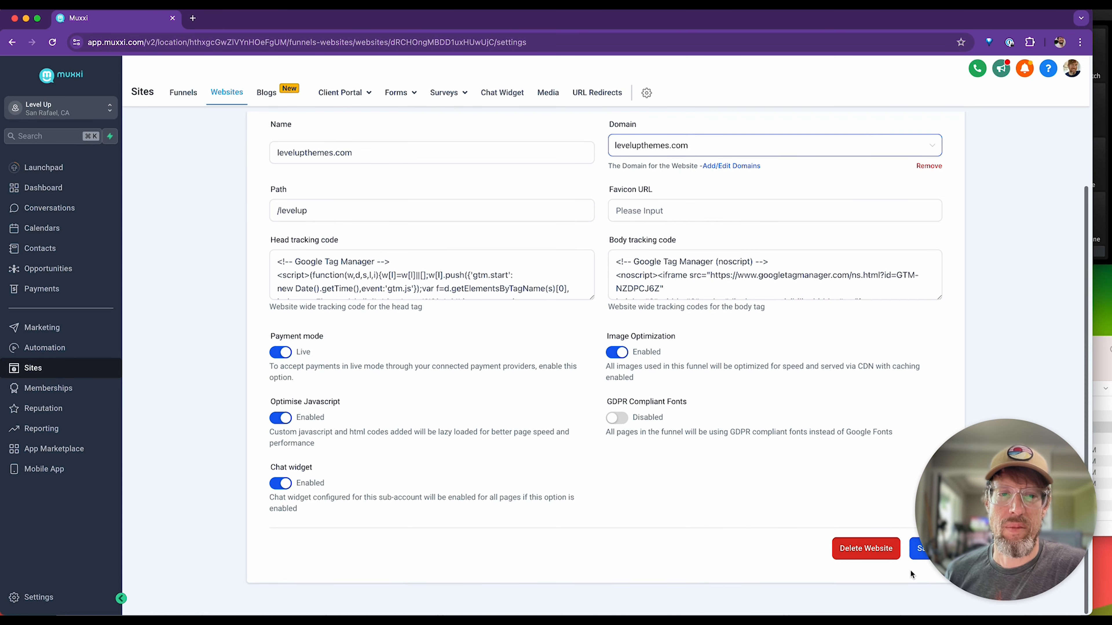
{"action": "left_click", "coordinate": [926, 549]}
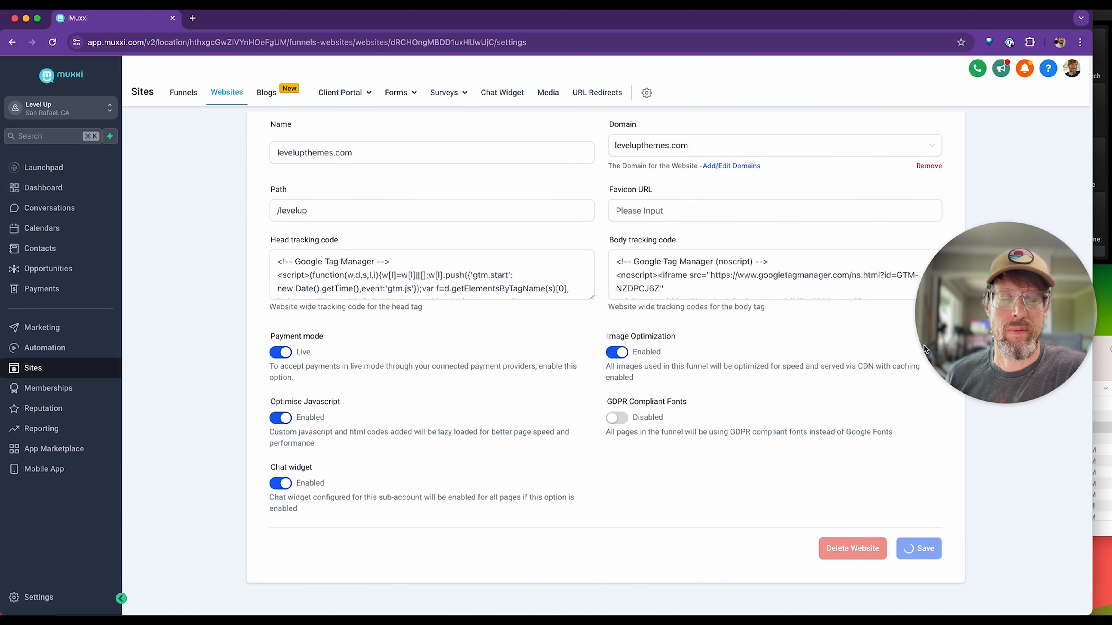
{"action": "left_click_drag", "start_coordinate": [1021, 314], "coordinate": [1005, 500]}
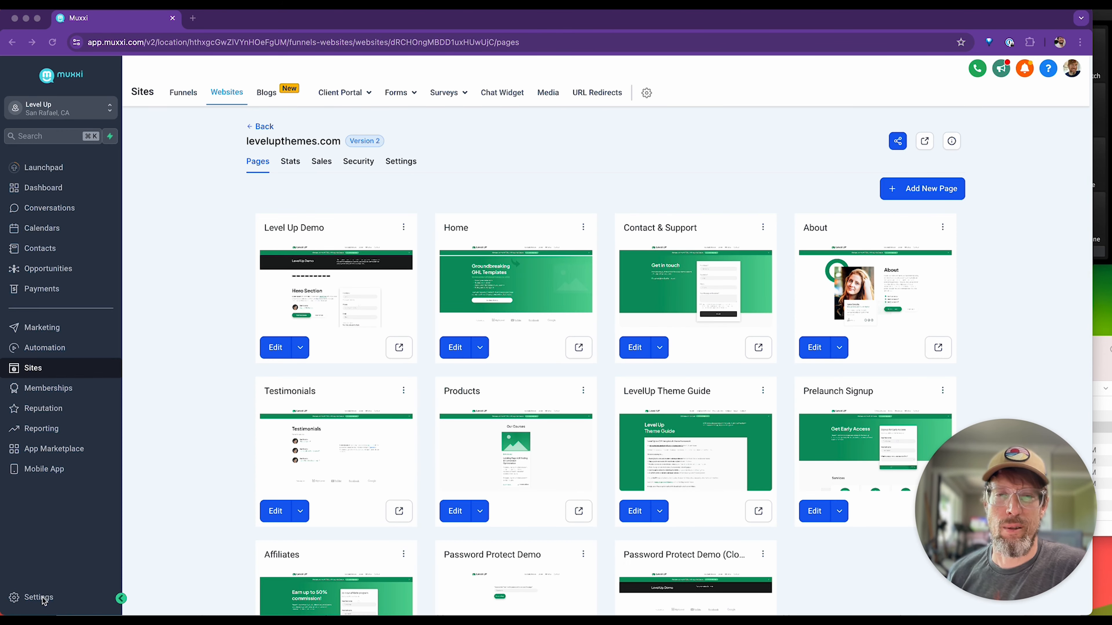
Open funnels.levelupghl.com for editing on the Domains page, review its default page, 404 page and robots.txt fields, and close without saving.
{"action": "left_click", "coordinate": [35, 604]}
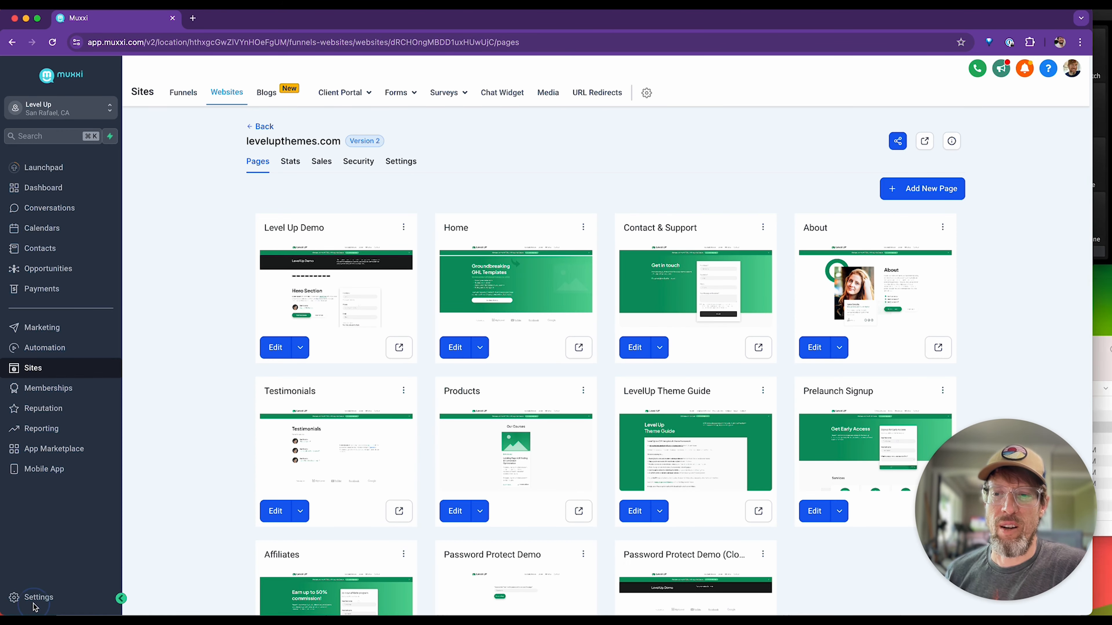
{"action": "left_click", "coordinate": [35, 596]}
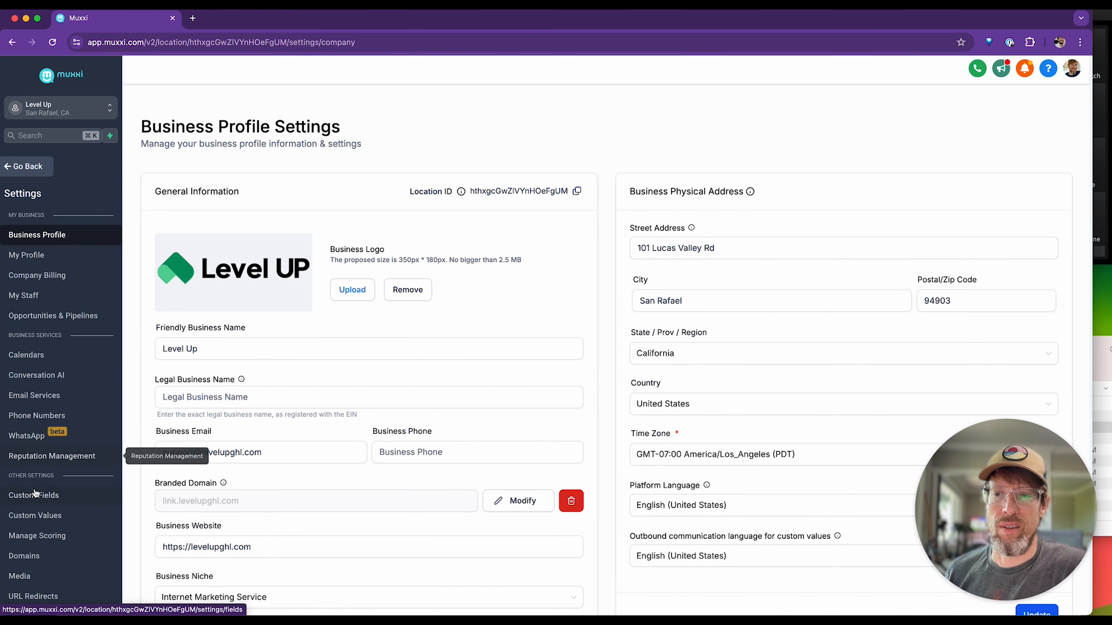
{"action": "left_click", "coordinate": [26, 556]}
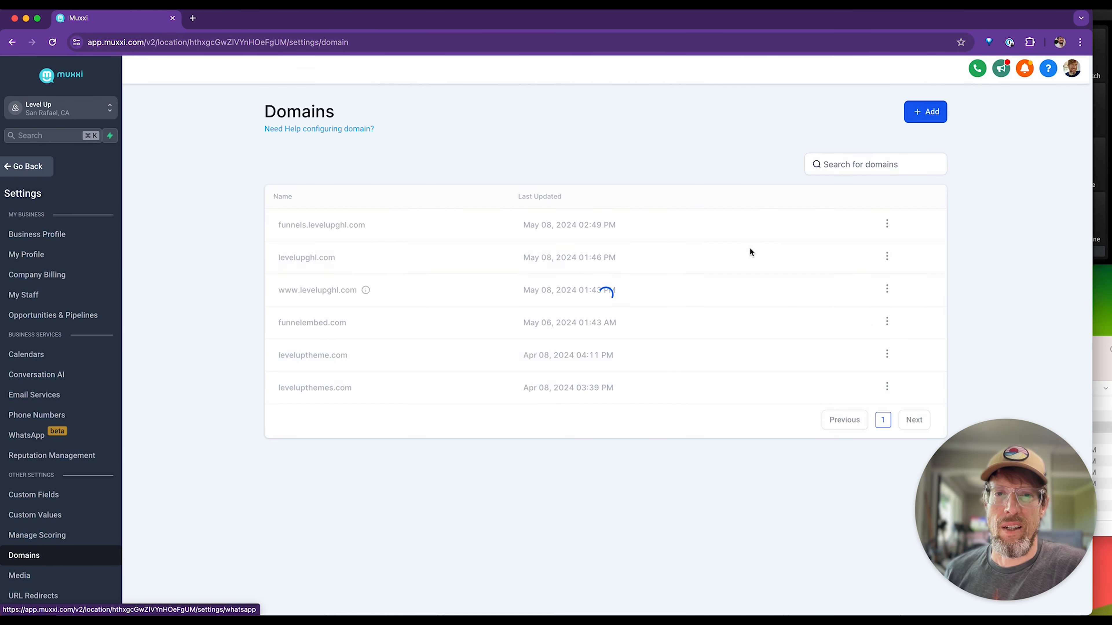
{"action": "left_click", "coordinate": [887, 224]}
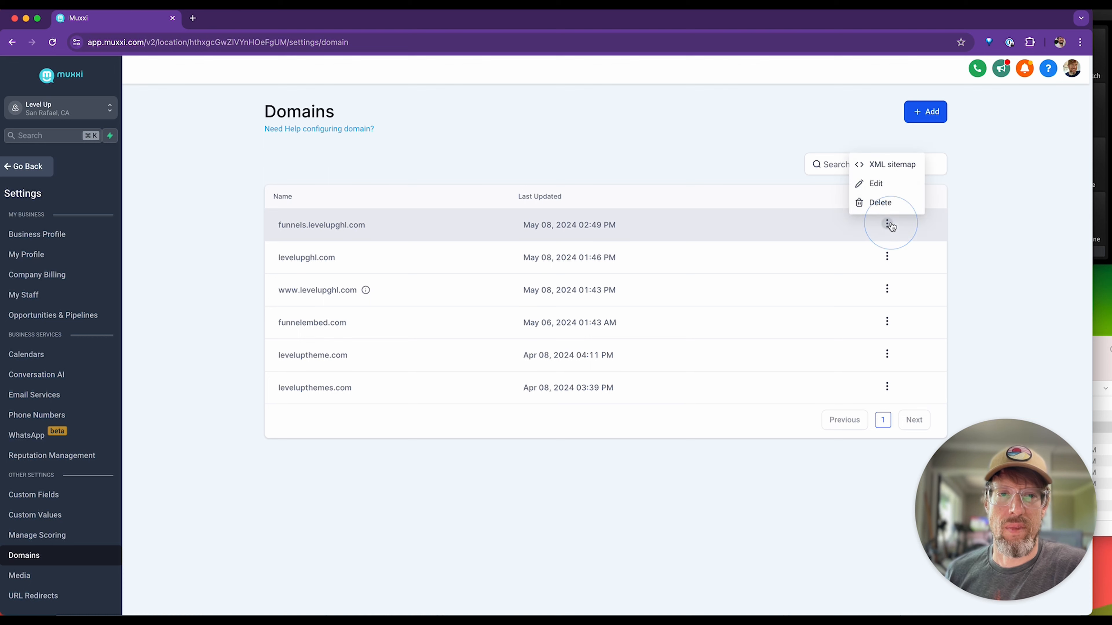
{"action": "left_click", "coordinate": [875, 183]}
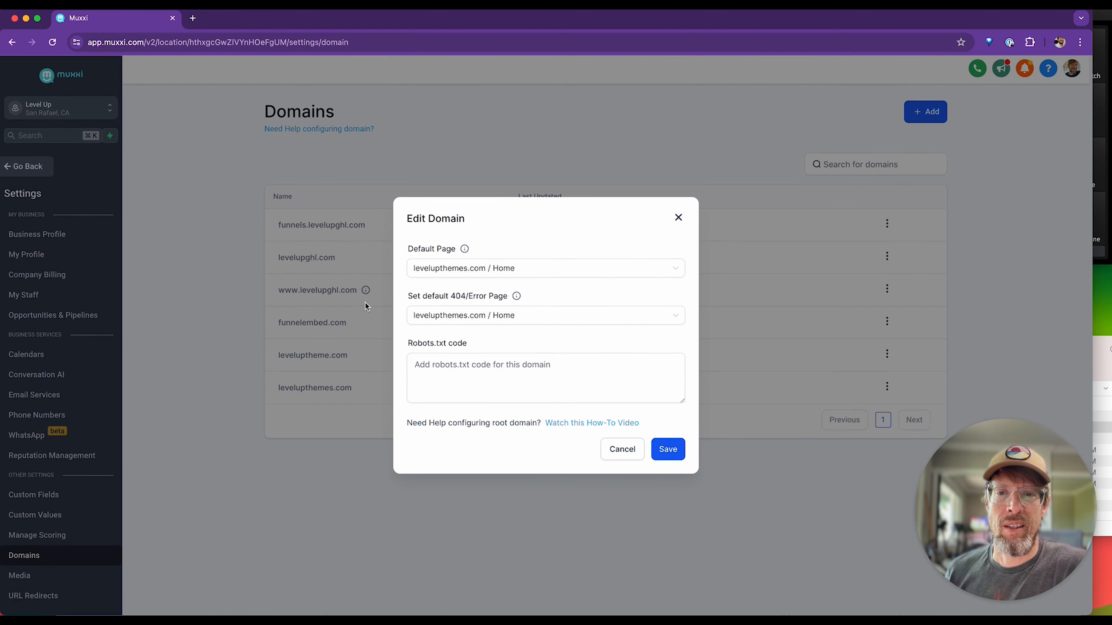
{"action": "left_click", "coordinate": [519, 354]}
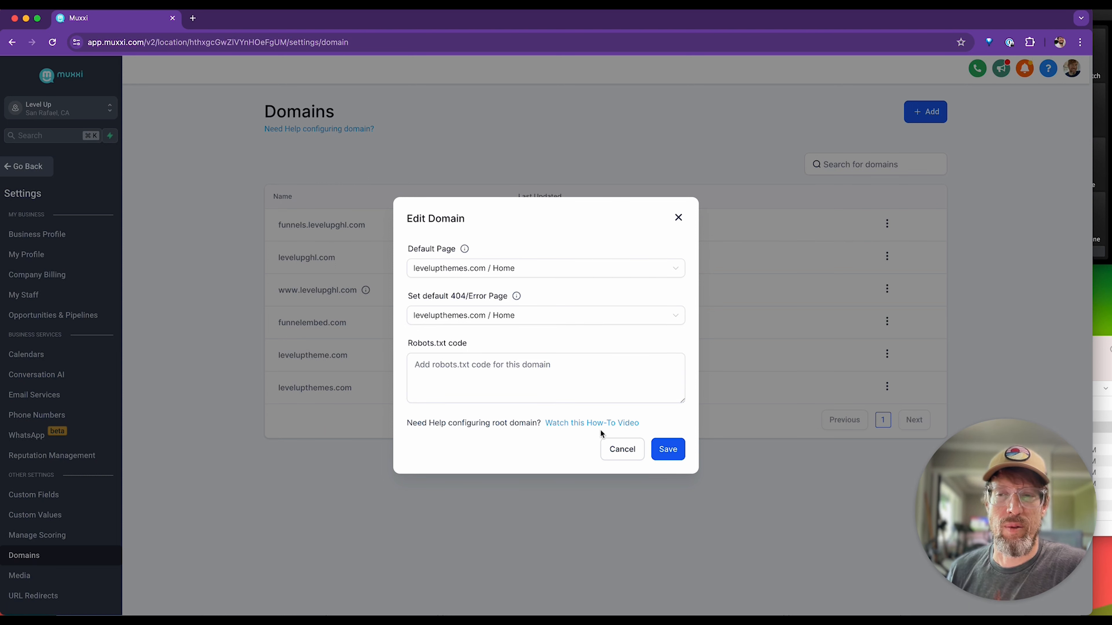
{"action": "left_click", "coordinate": [617, 451]}
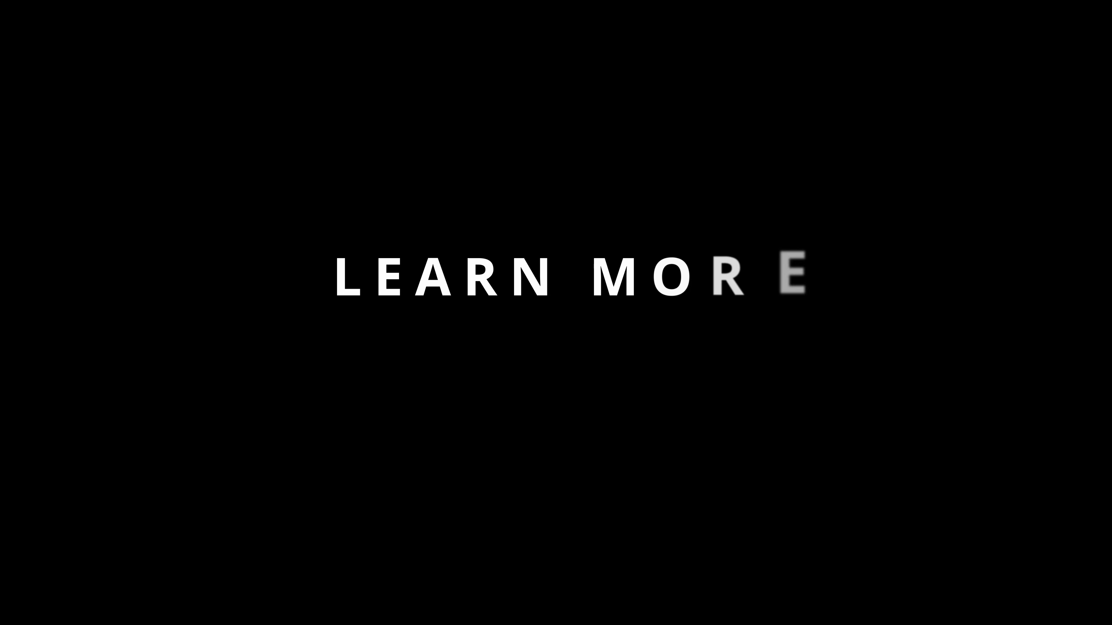